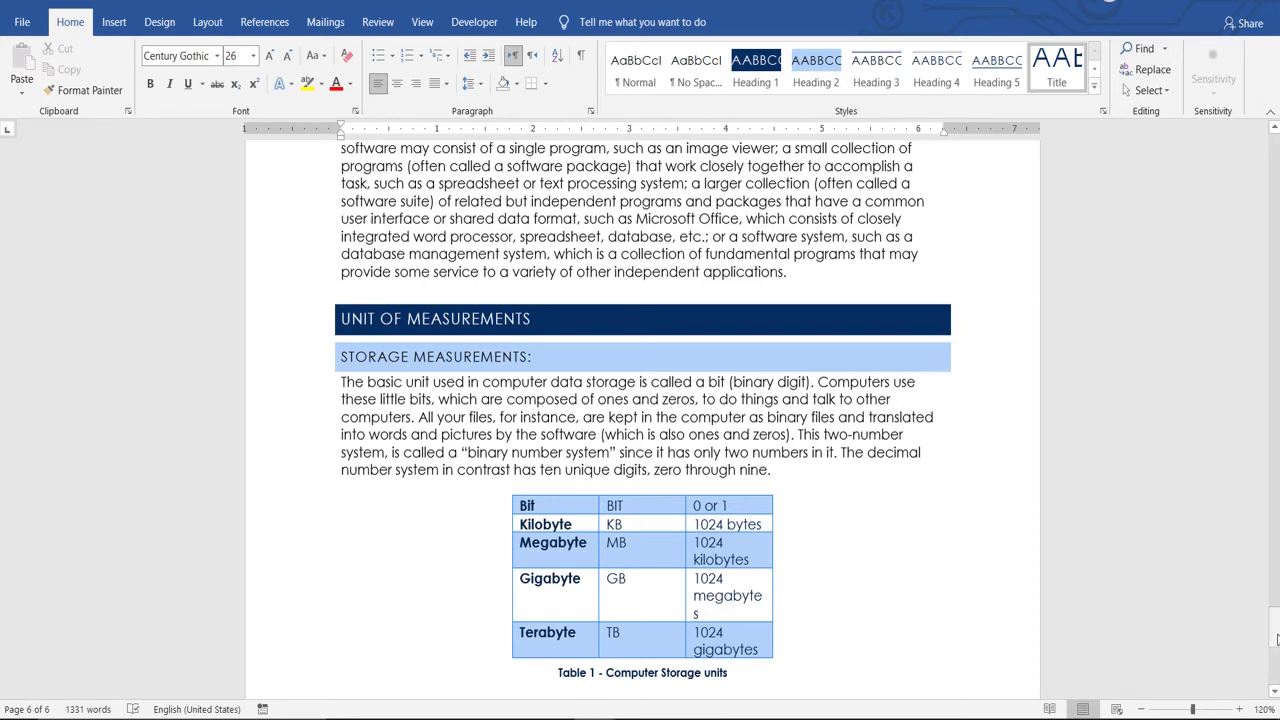
Step: Check the finished index in the reference document, then return to the working document
left_click_drag(1274, 642, 1275, 636)
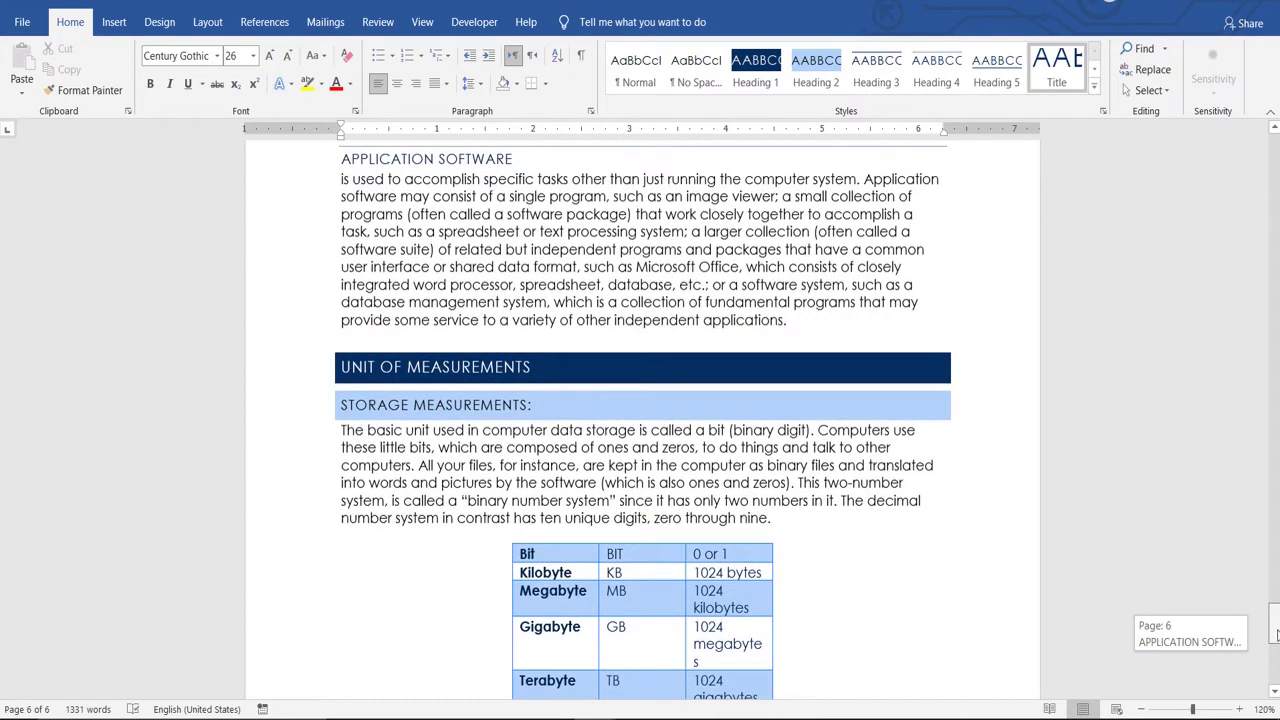
key("alt+Tab")
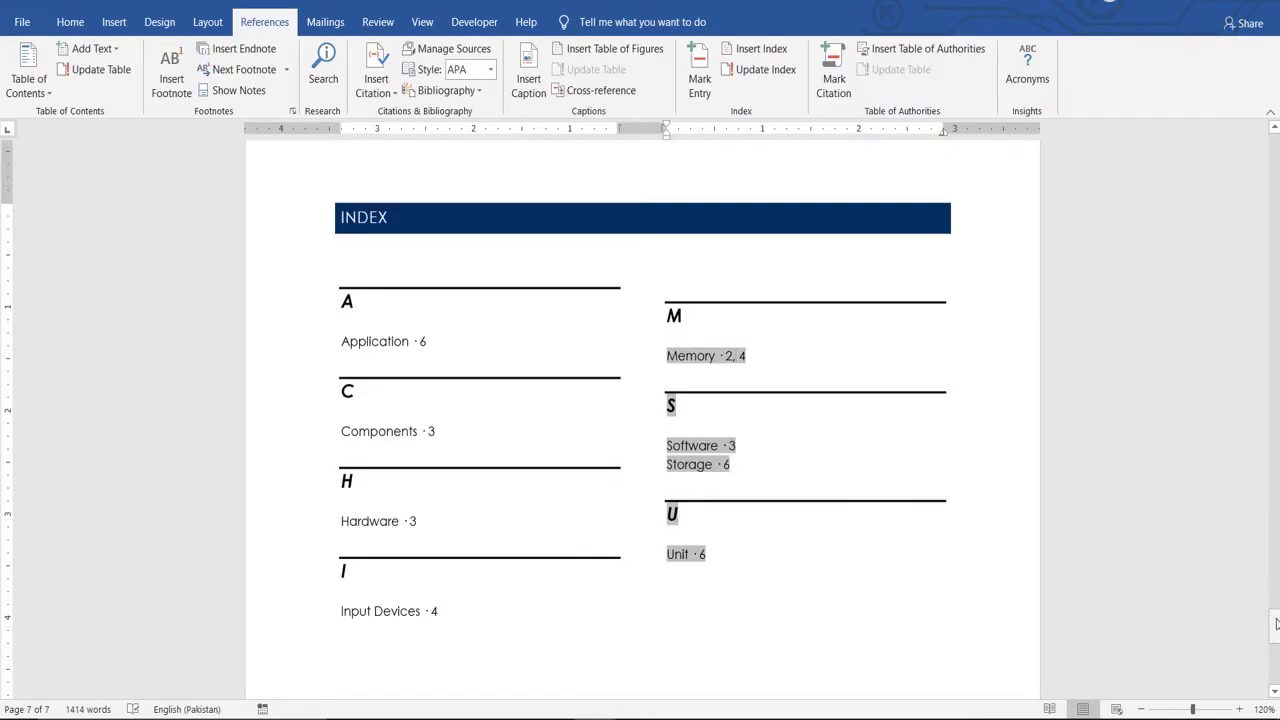
mouse_move(1275, 626)
left_mouse_down()
mouse_move(1275, 600)
mouse_move(1275, 614)
left_mouse_up()
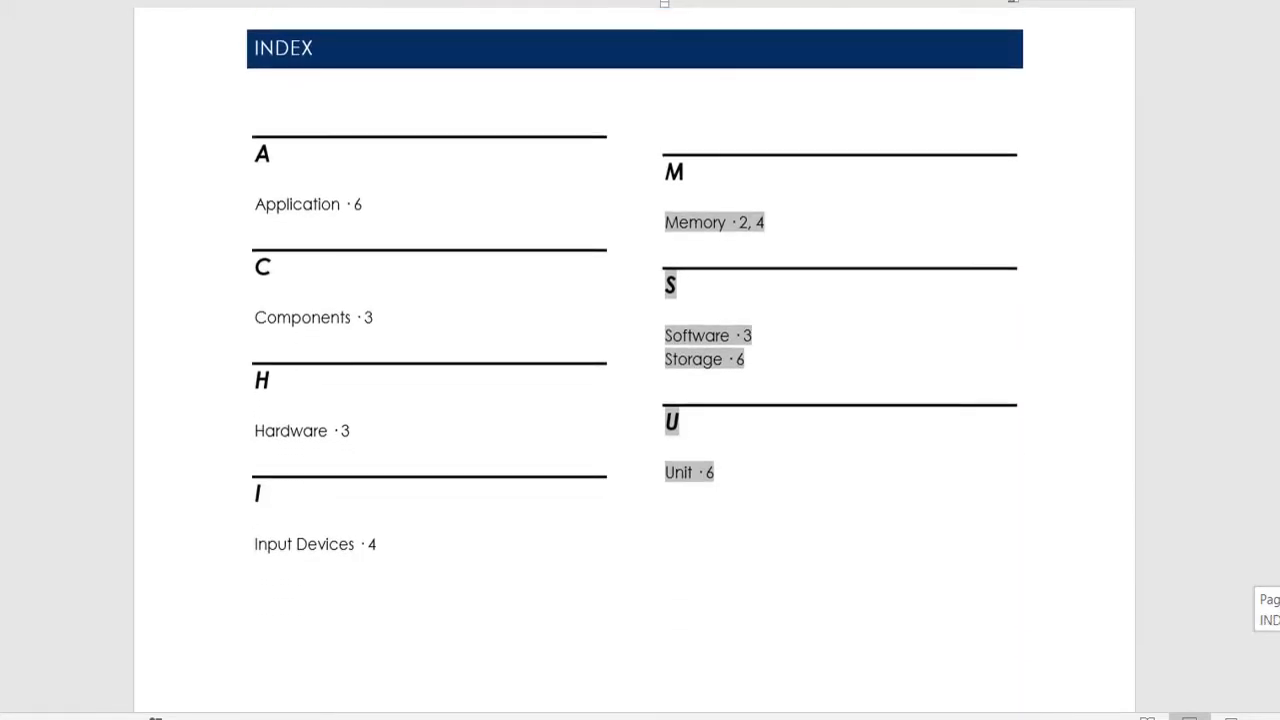
left_click(266, 197, "shift")
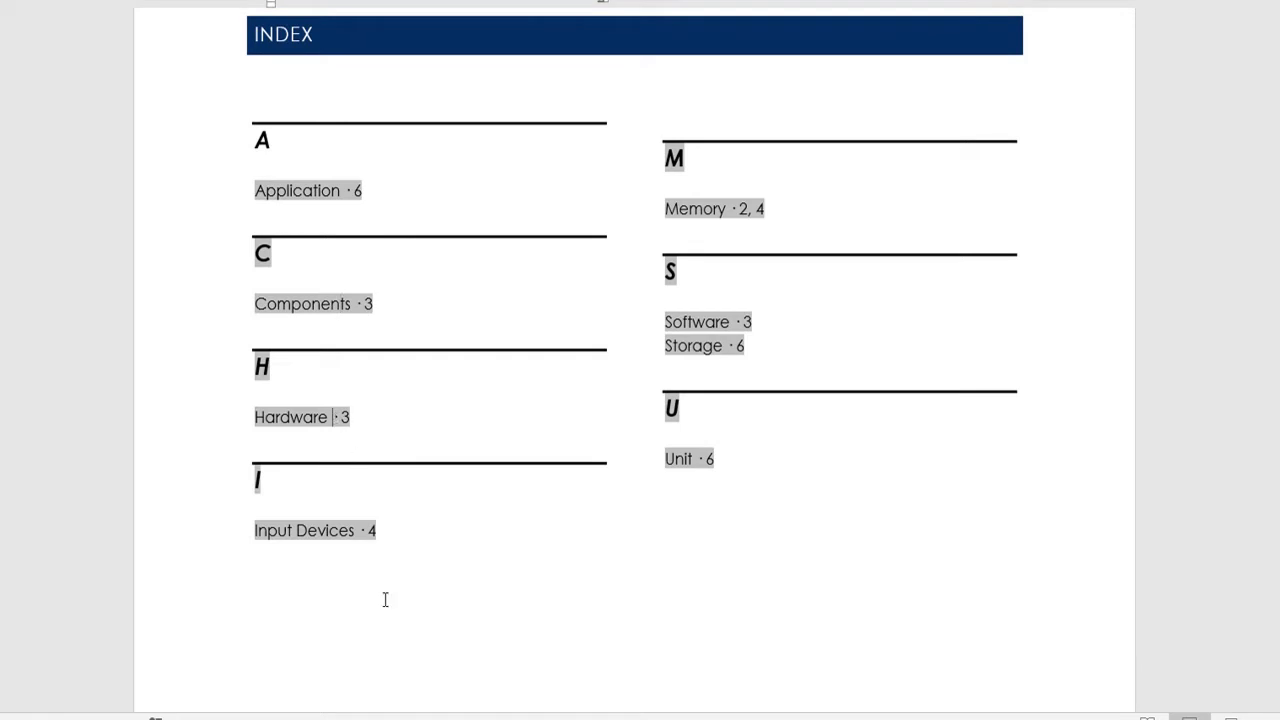
left_click(752, 209)
scroll(634, 340, "up", 1)
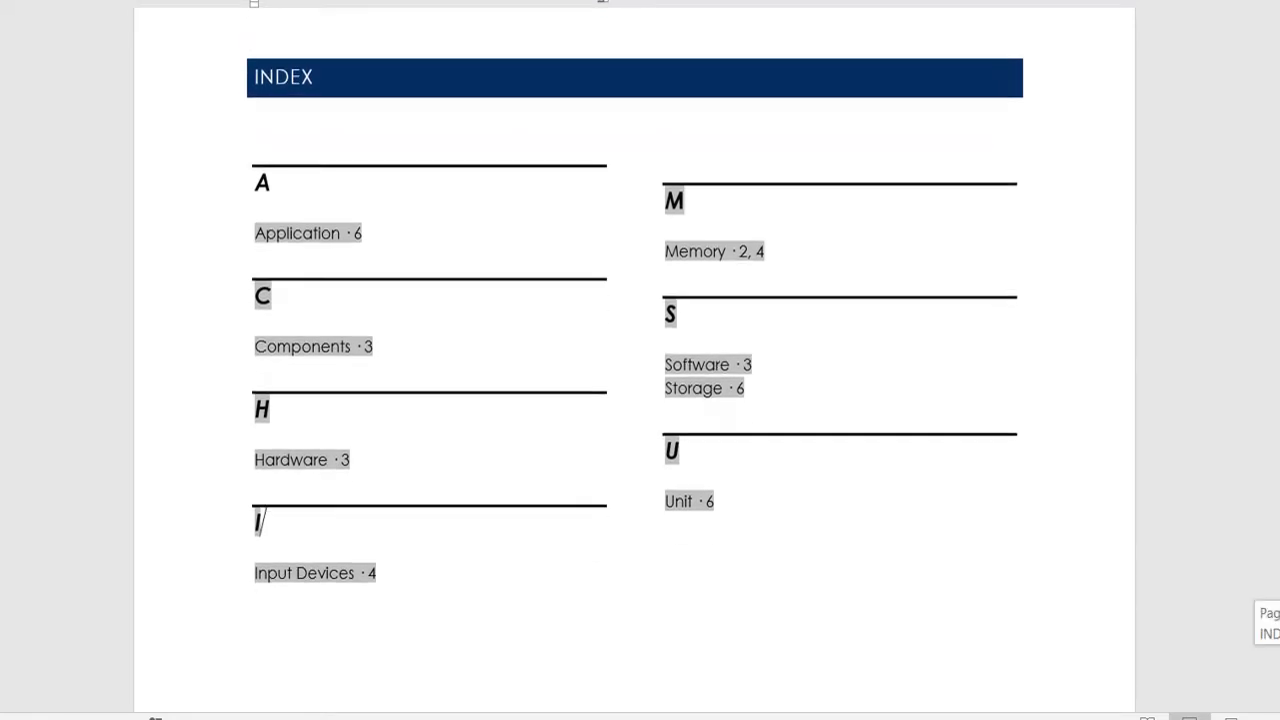
scroll(862, 709, "down", 1)
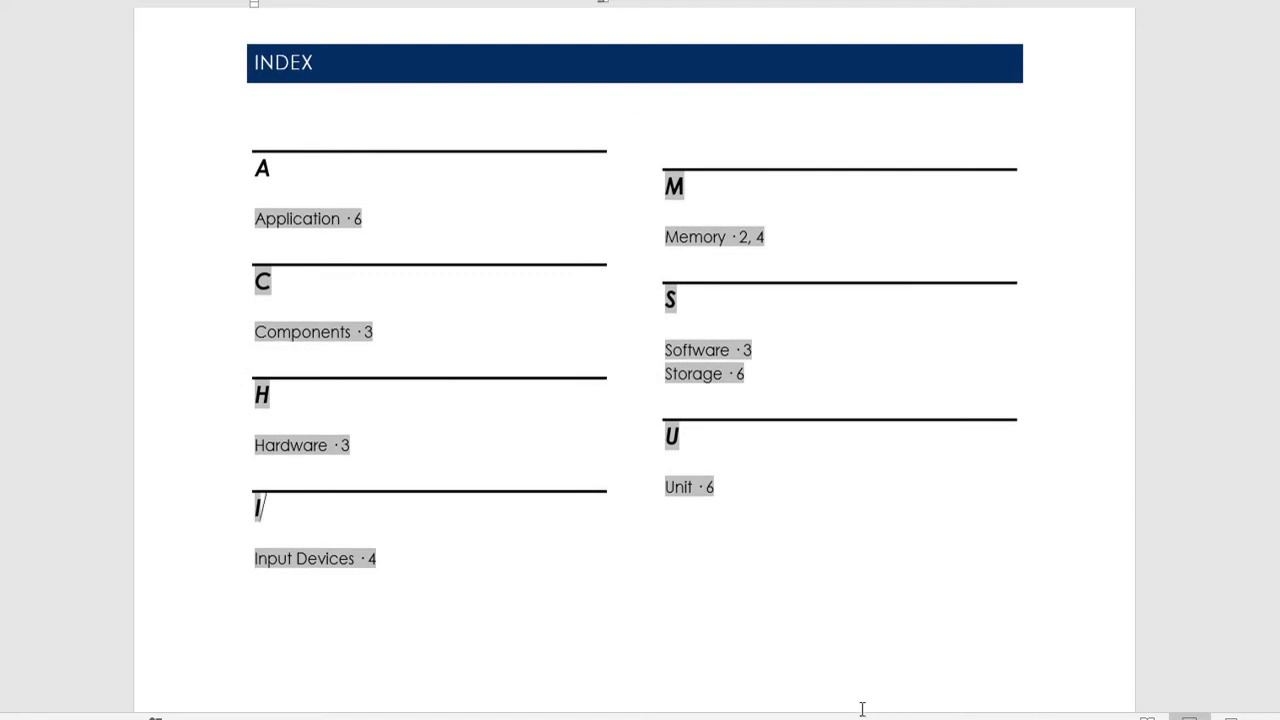
left_click(638, 668)
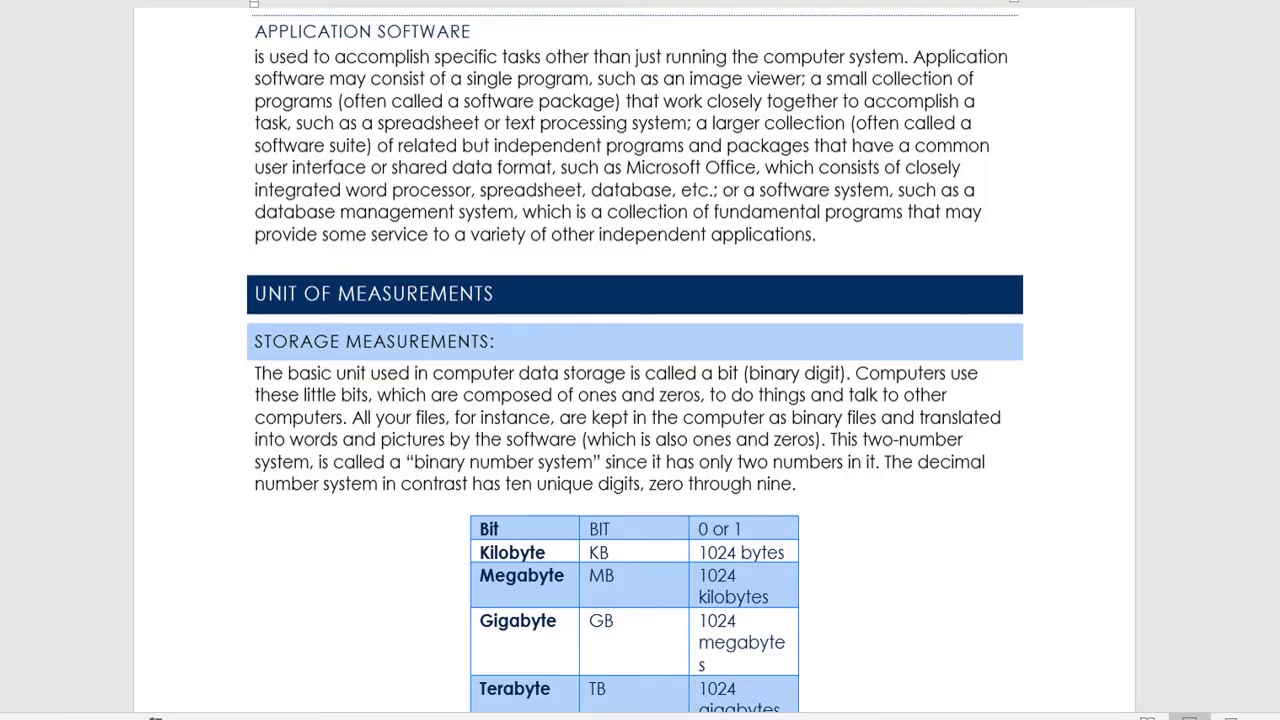
left_click_drag(1275, 625, 1275, 635)
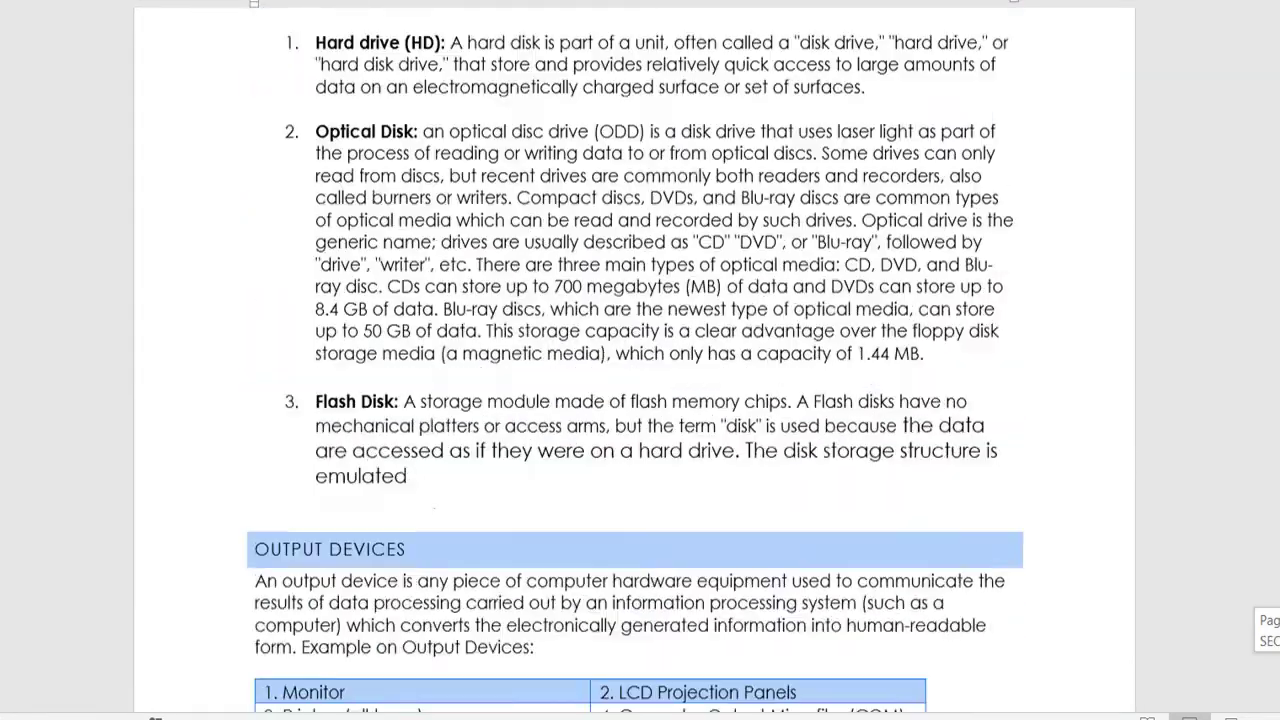
left_click_drag(1275, 630, 1275, 640)
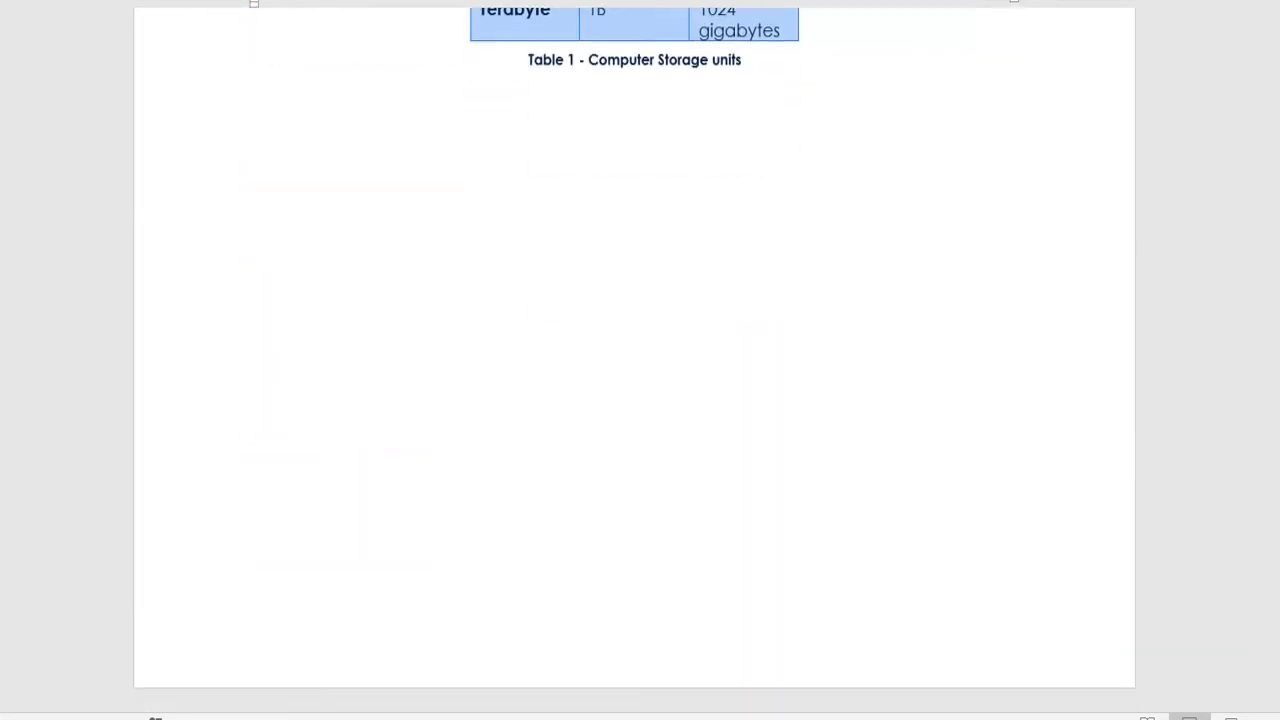
Step: Insert a page break after the storage table and add an INDEX heading in Heading 1 style
left_click(651, 108)
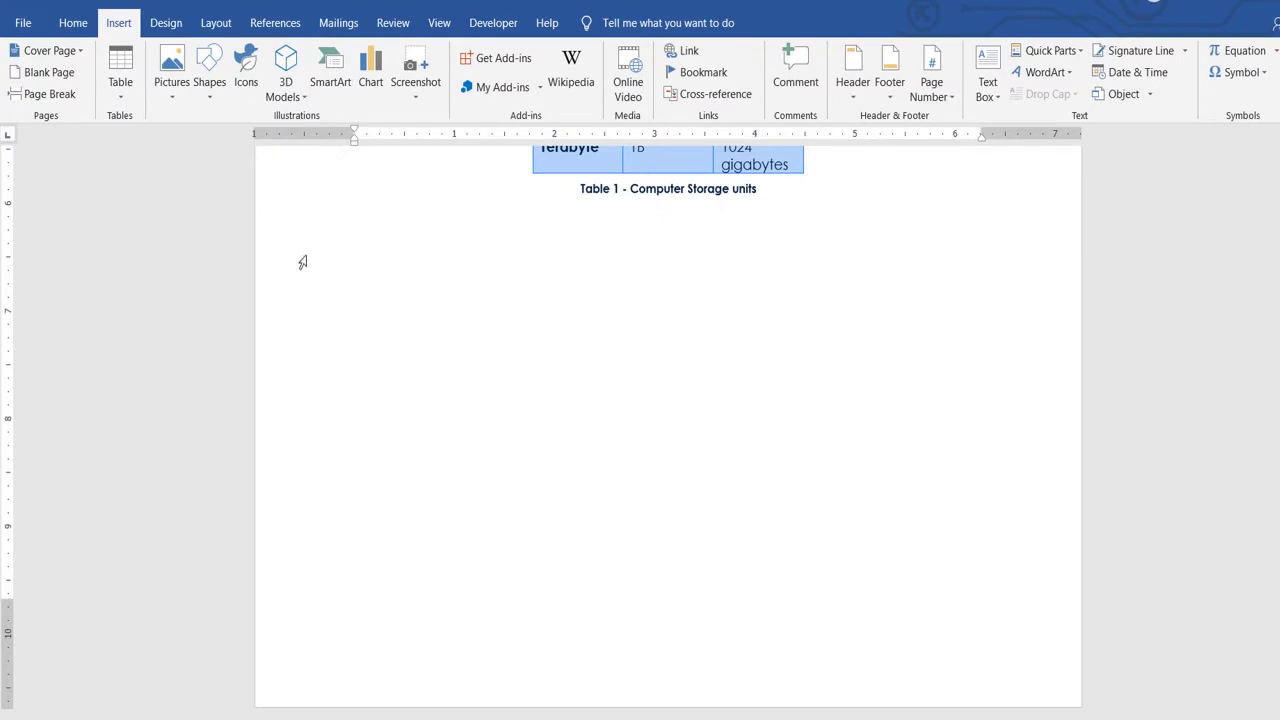
left_click(60, 99)
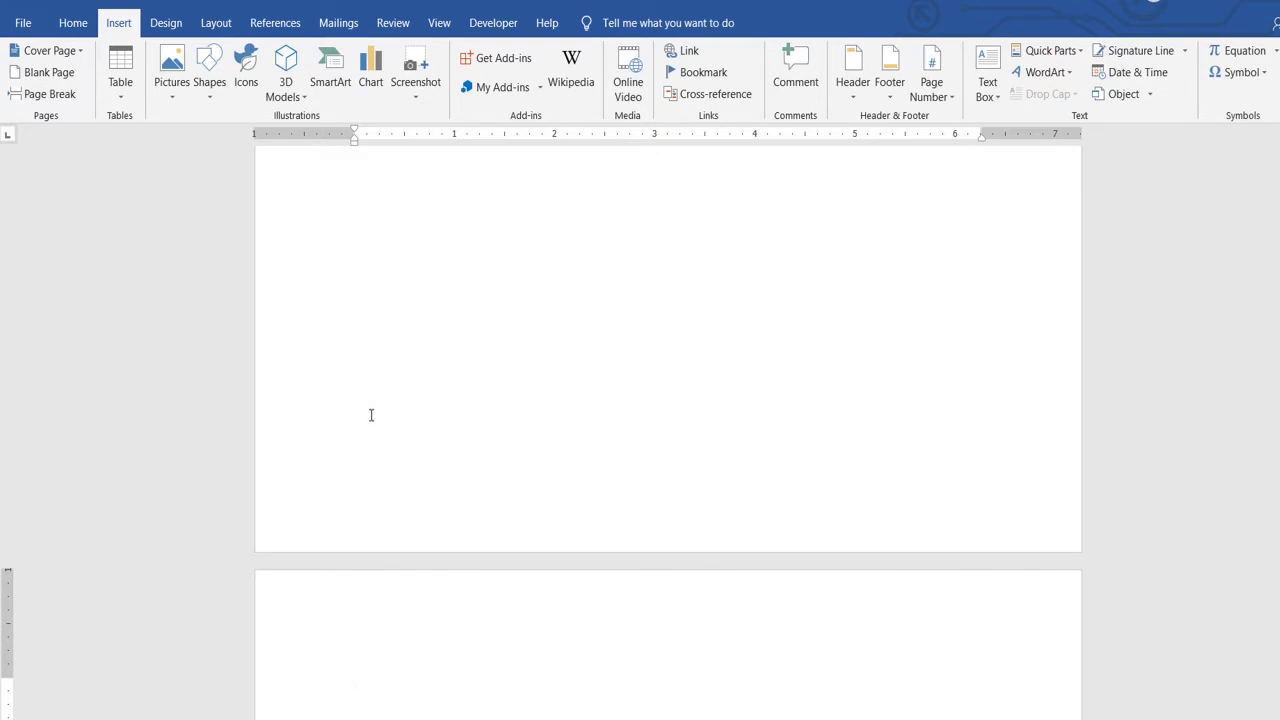
type("INDE")
key("BackSpace")
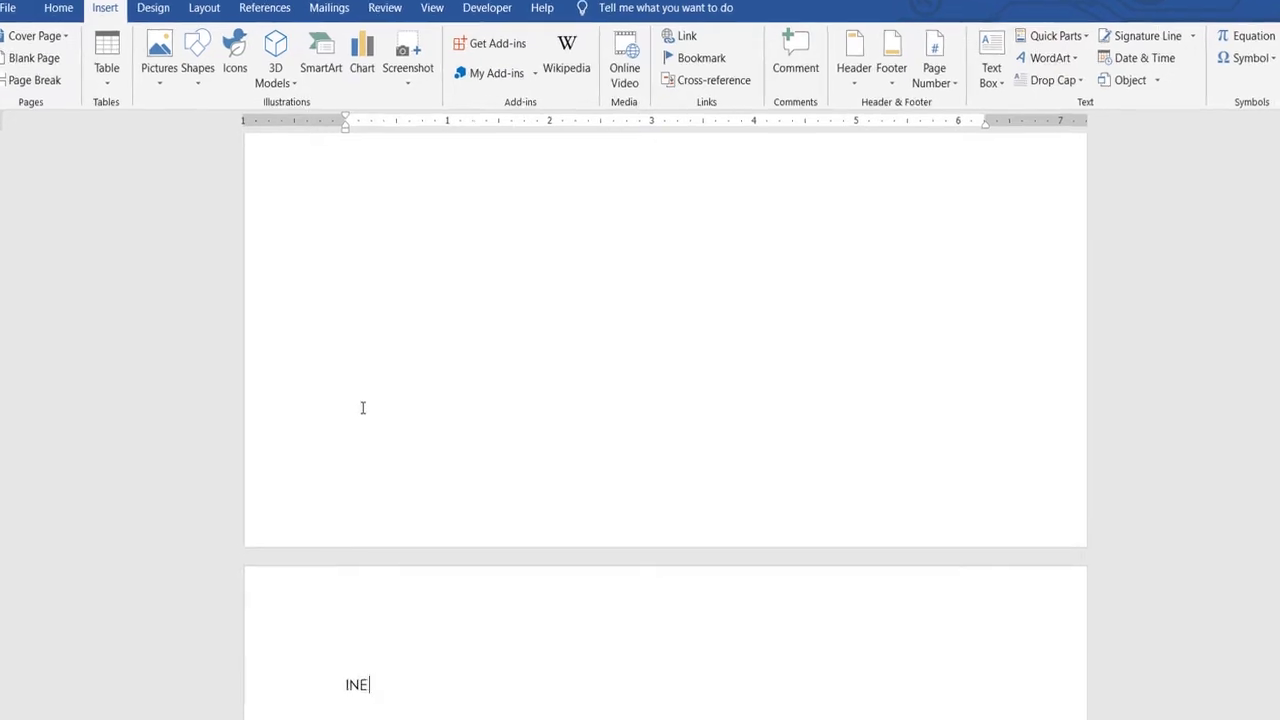
key("BackSpace")
type("DE")
type("X")
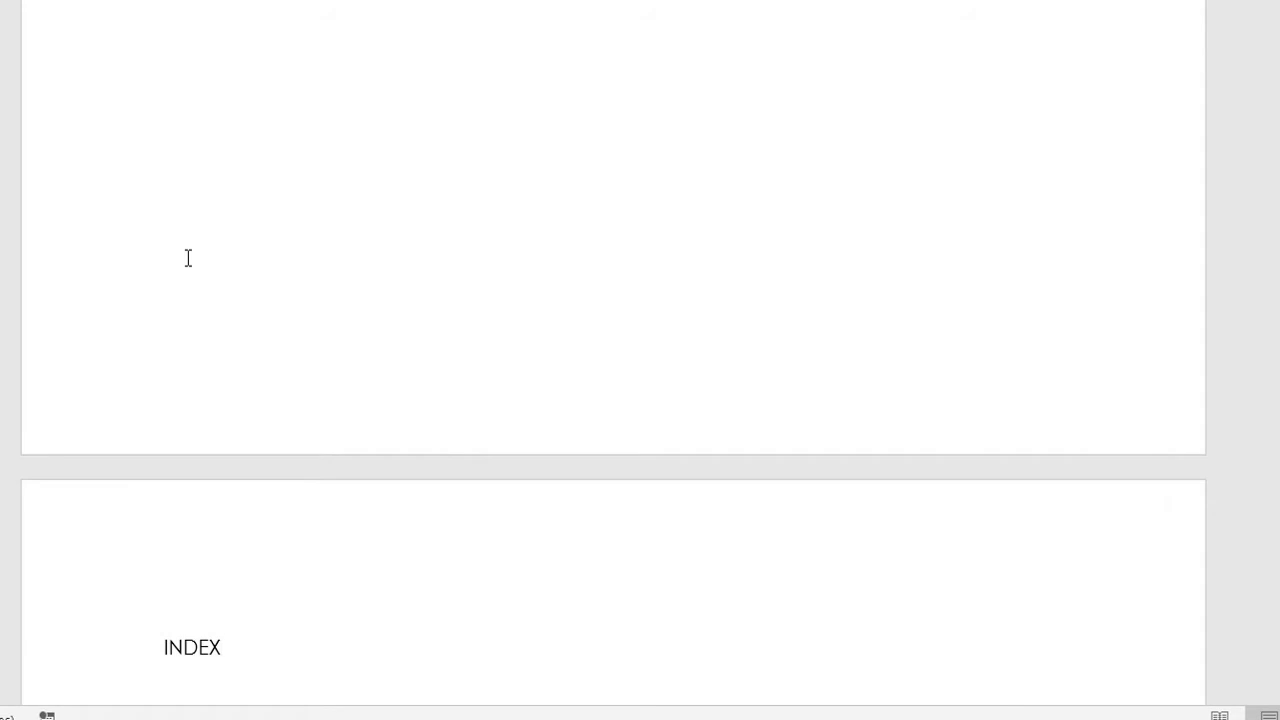
left_click(84, 645)
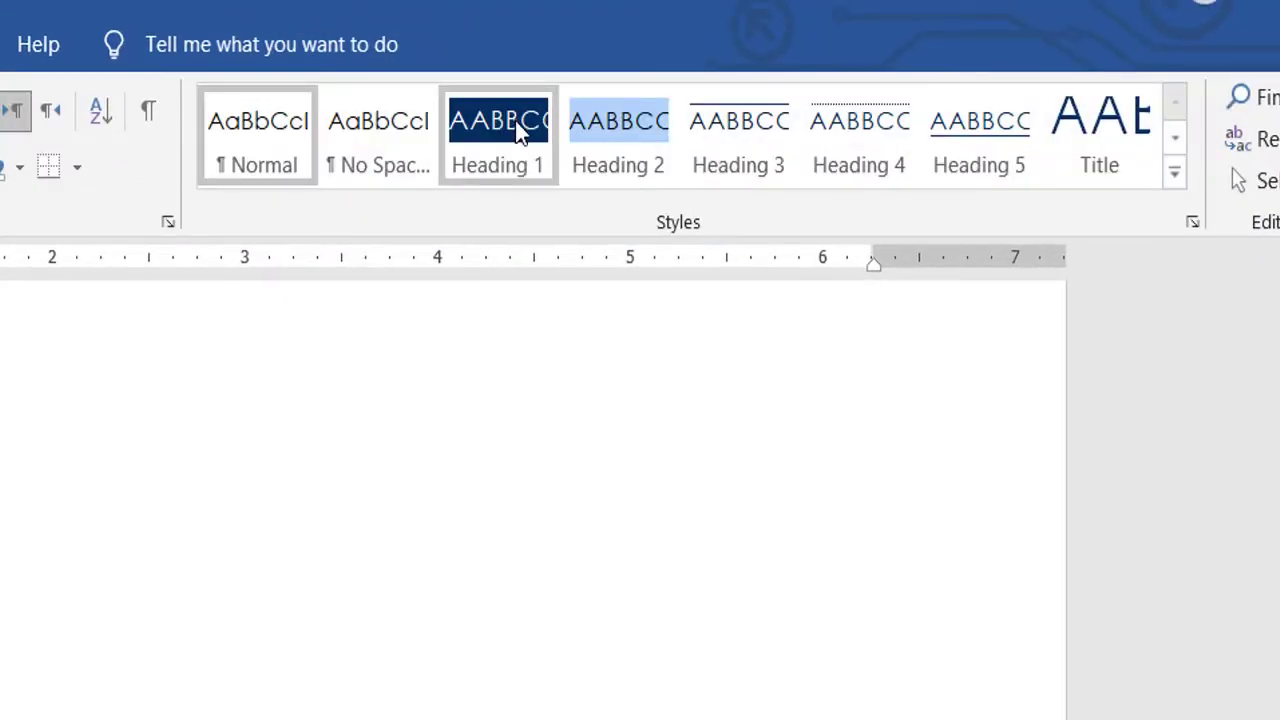
left_click(516, 119)
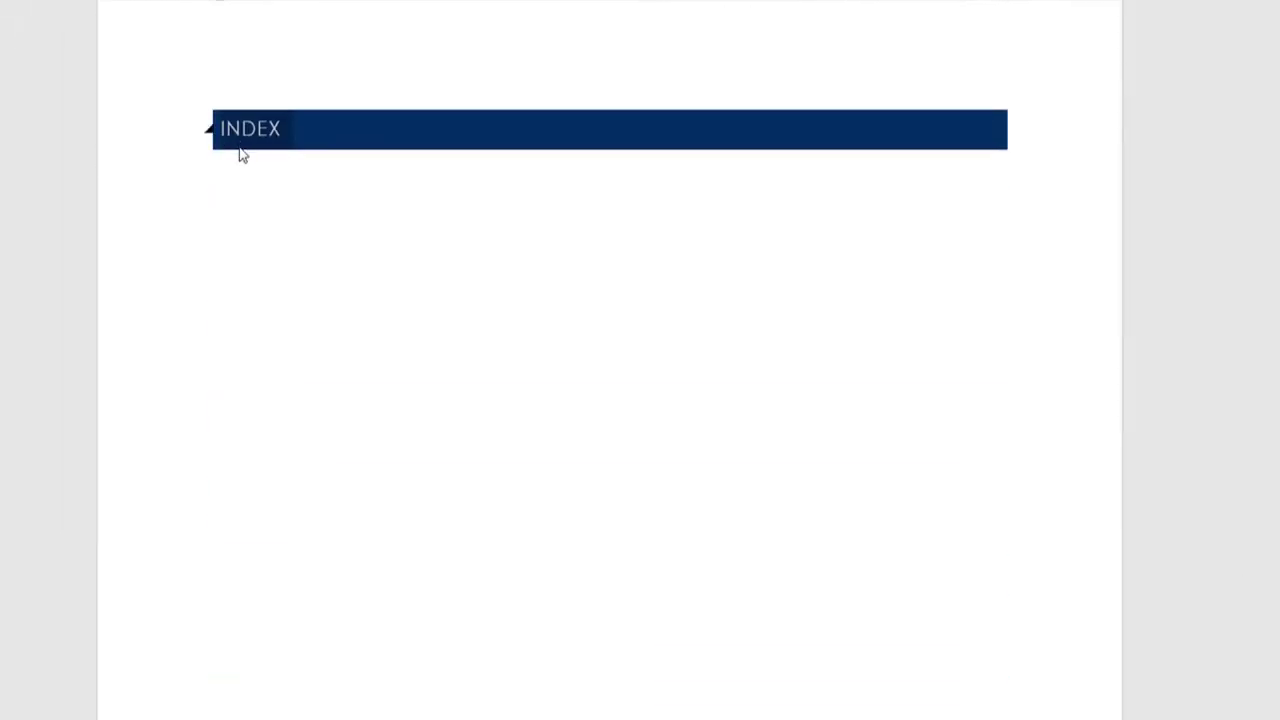
left_click(258, 185)
left_click(330, 138)
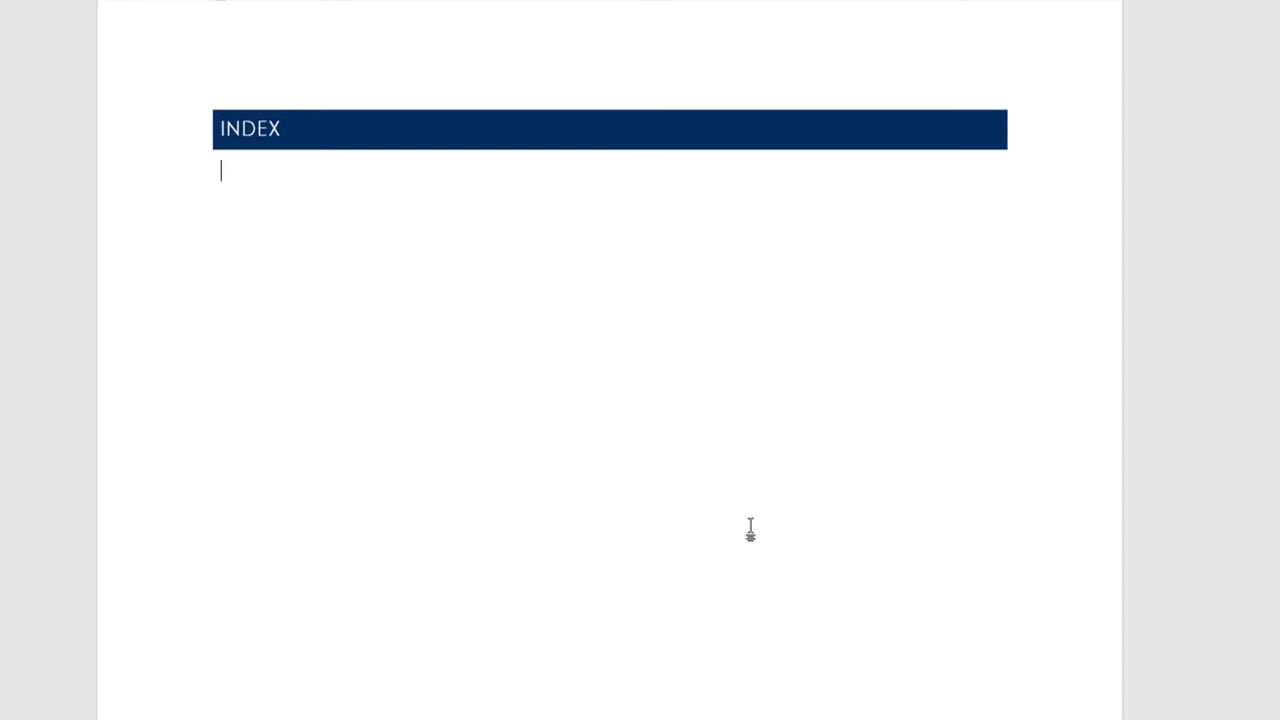
Step: Scroll from the Table of Contents to the page starting with the COMPUTER heading
scroll(610, 400, "up", 1)
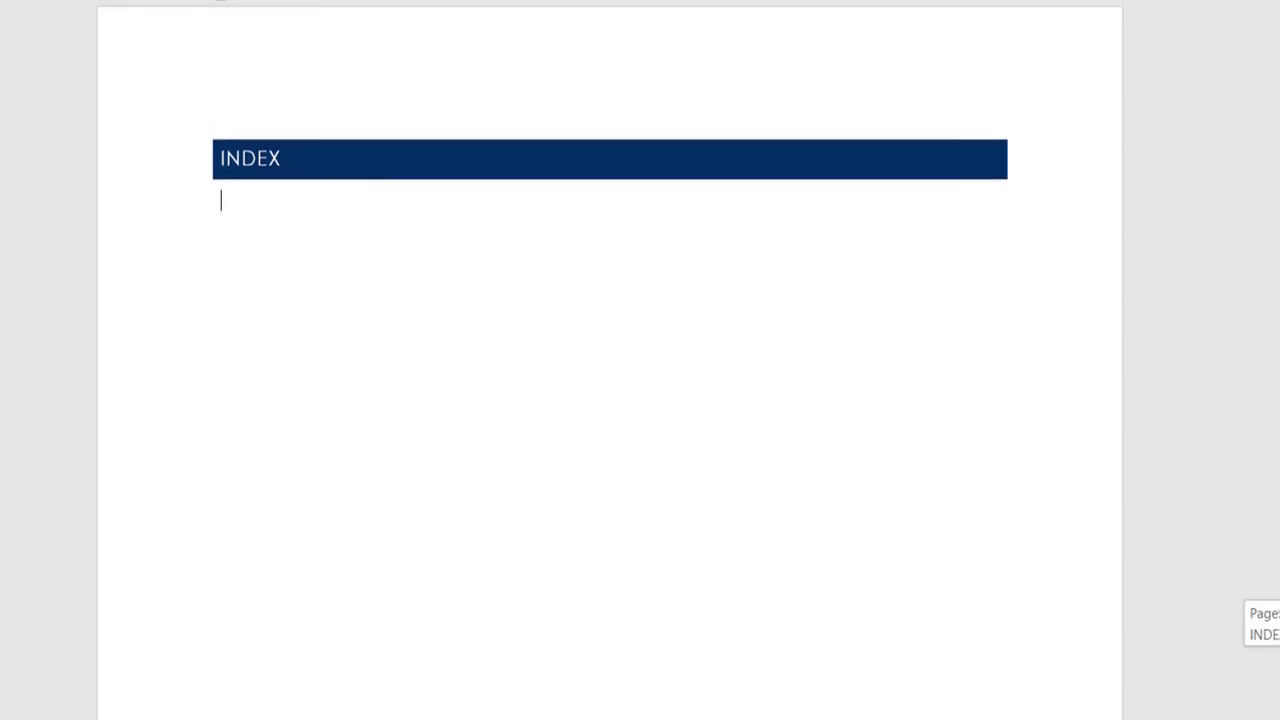
scroll(610, 360, "down", 1)
scroll(610, 360, "up", 5)
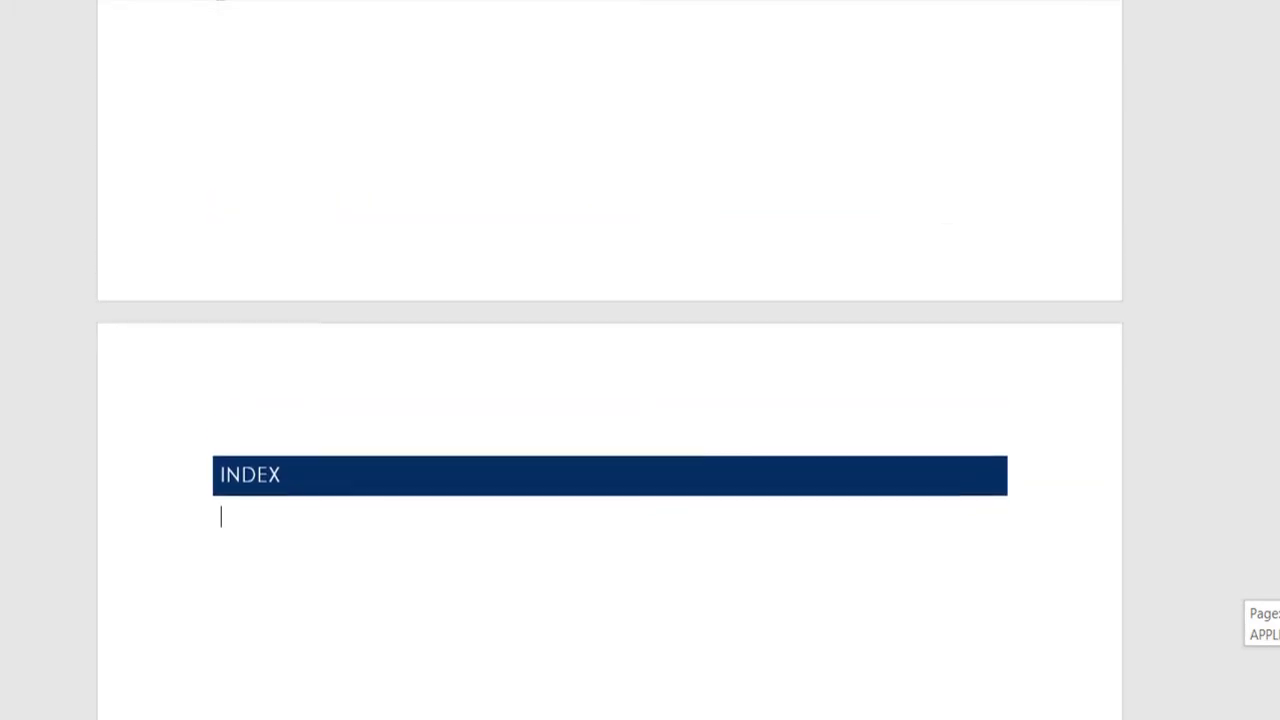
scroll(610, 400, "down", 1)
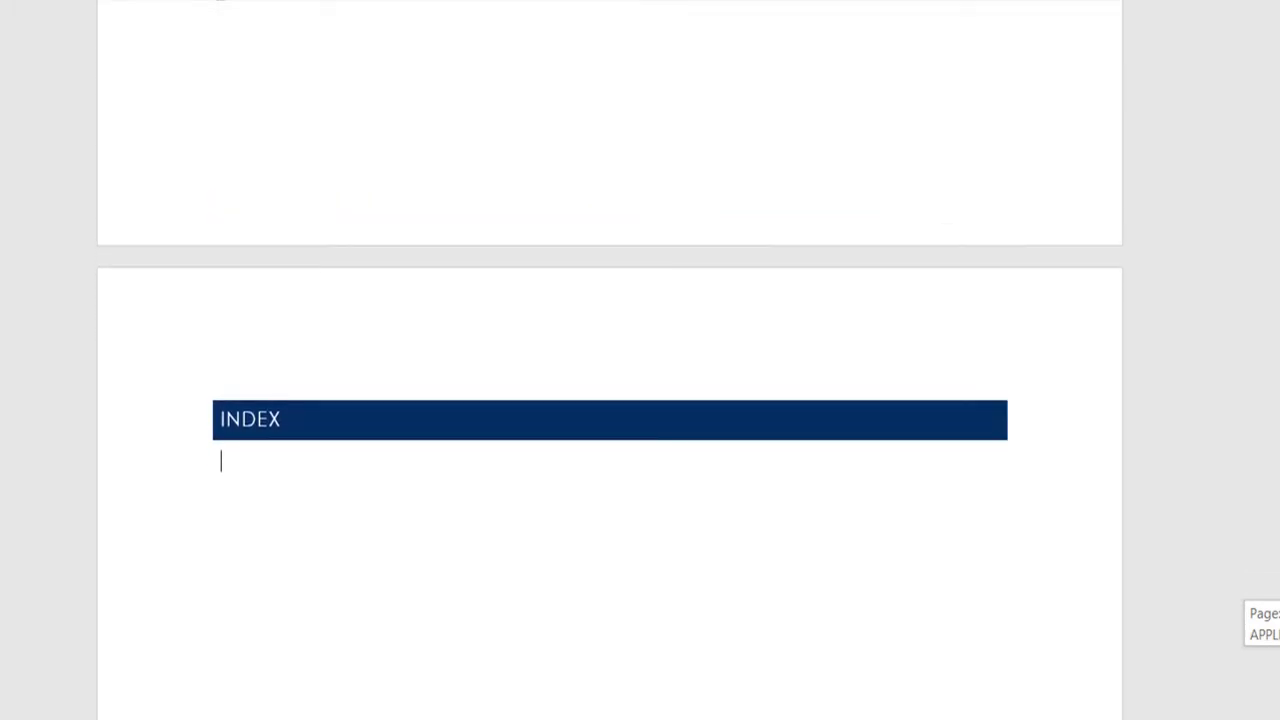
scroll(610, 400, "up", 2)
scroll(610, 400, "up", 1)
scroll(610, 400, "up", 1)
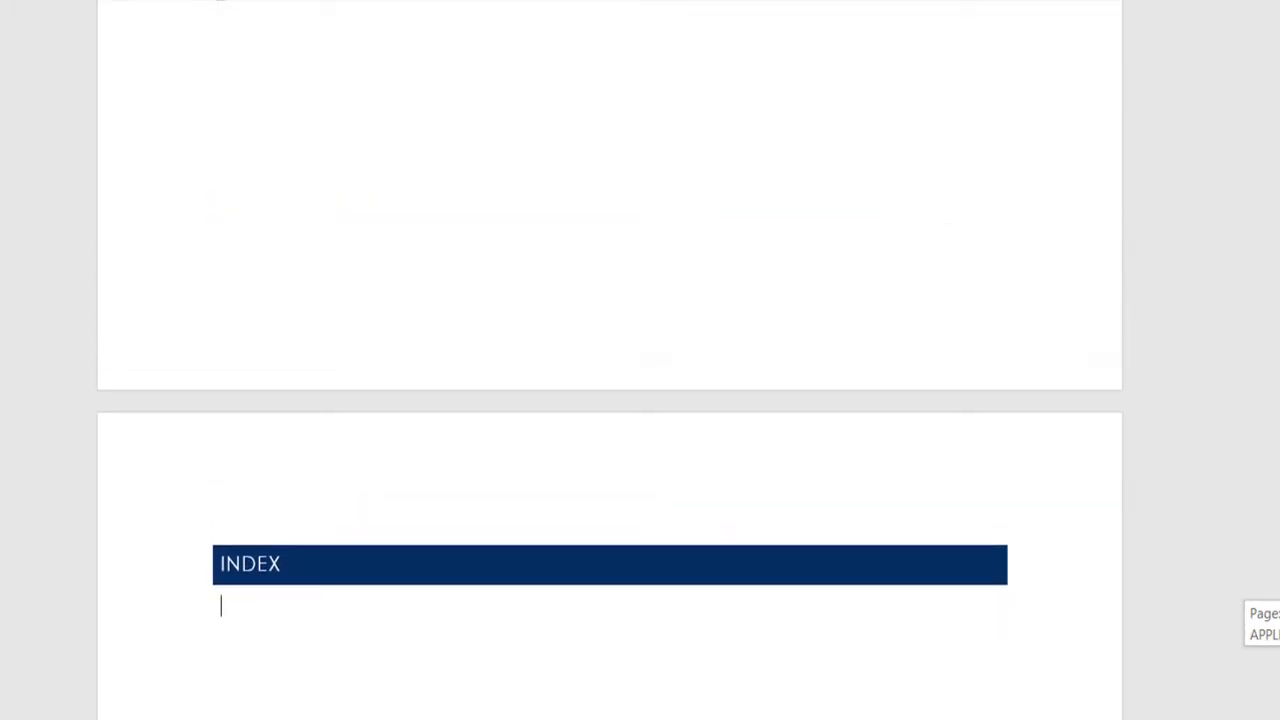
scroll(610, 400, "up", 5)
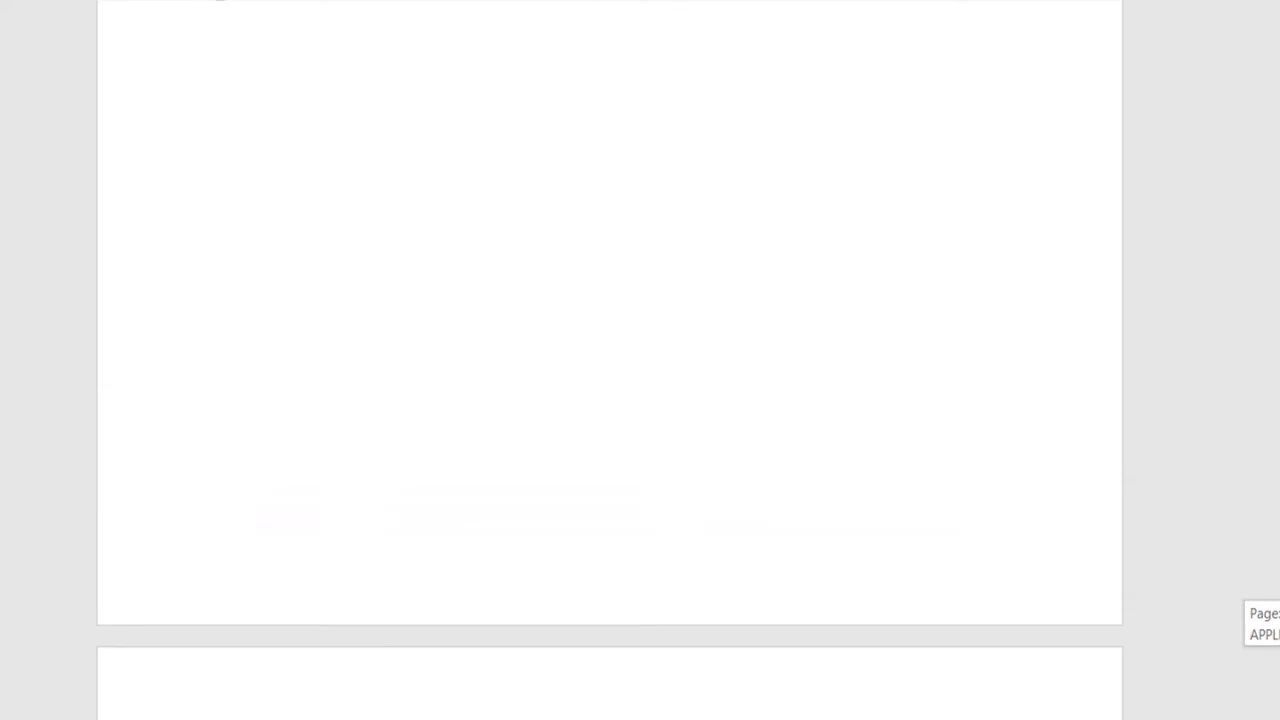
scroll(610, 400, "down", 3)
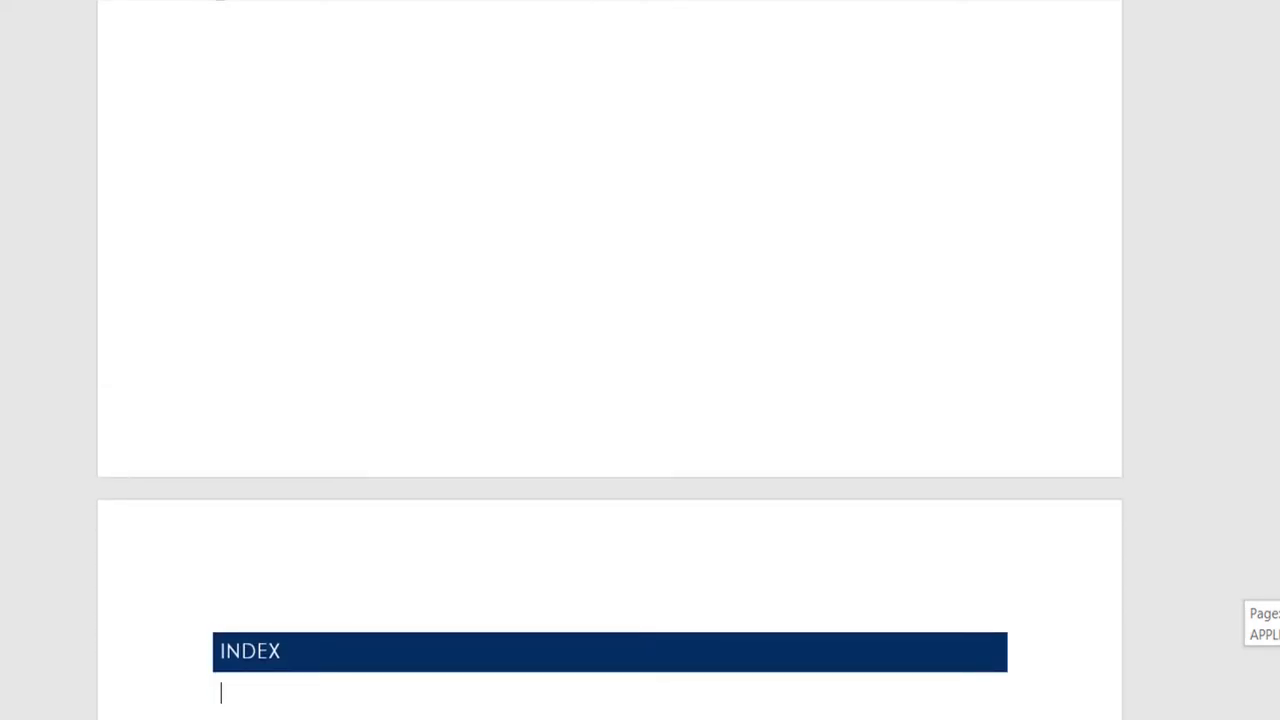
scroll(610, 400, "down", 10)
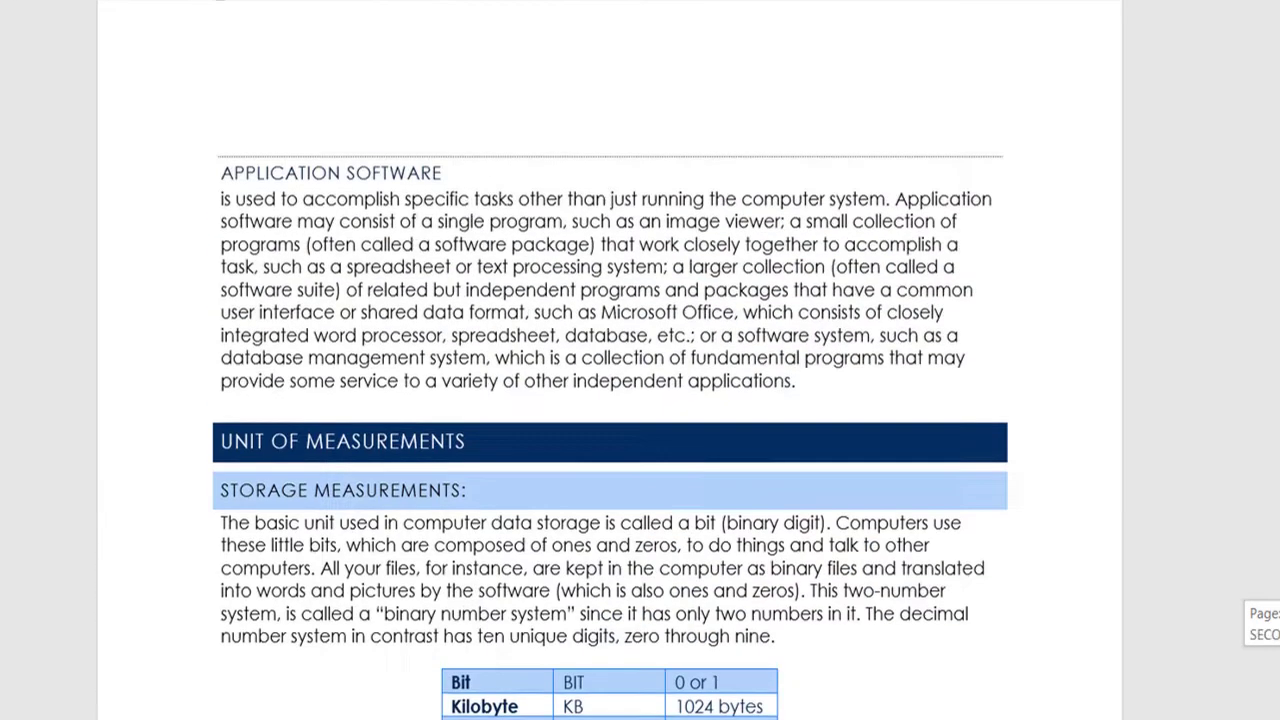
scroll(610, 400, "down", 5)
scroll(610, 360, "up", 4)
scroll(610, 360, "up", 7)
scroll(610, 360, "up", 8)
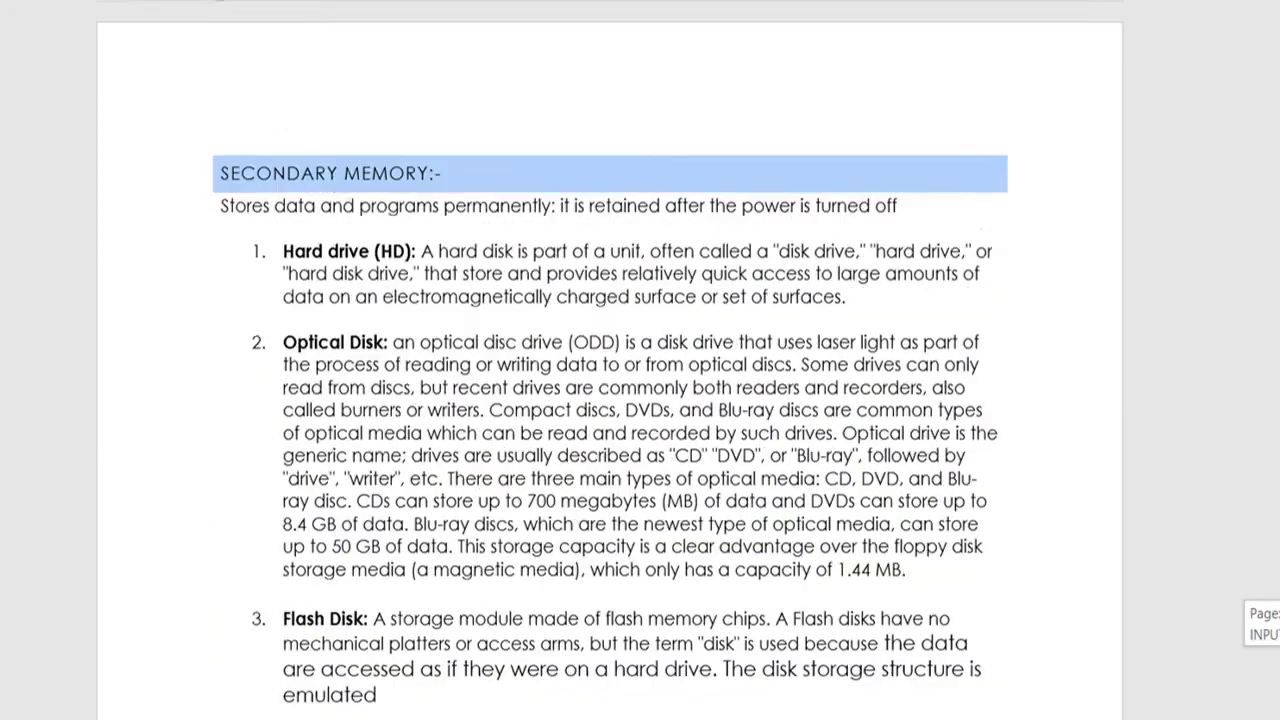
scroll(610, 360, "up", 9)
scroll(610, 360, "up", 12)
scroll(610, 360, "up", 3)
scroll(610, 360, "up", 12)
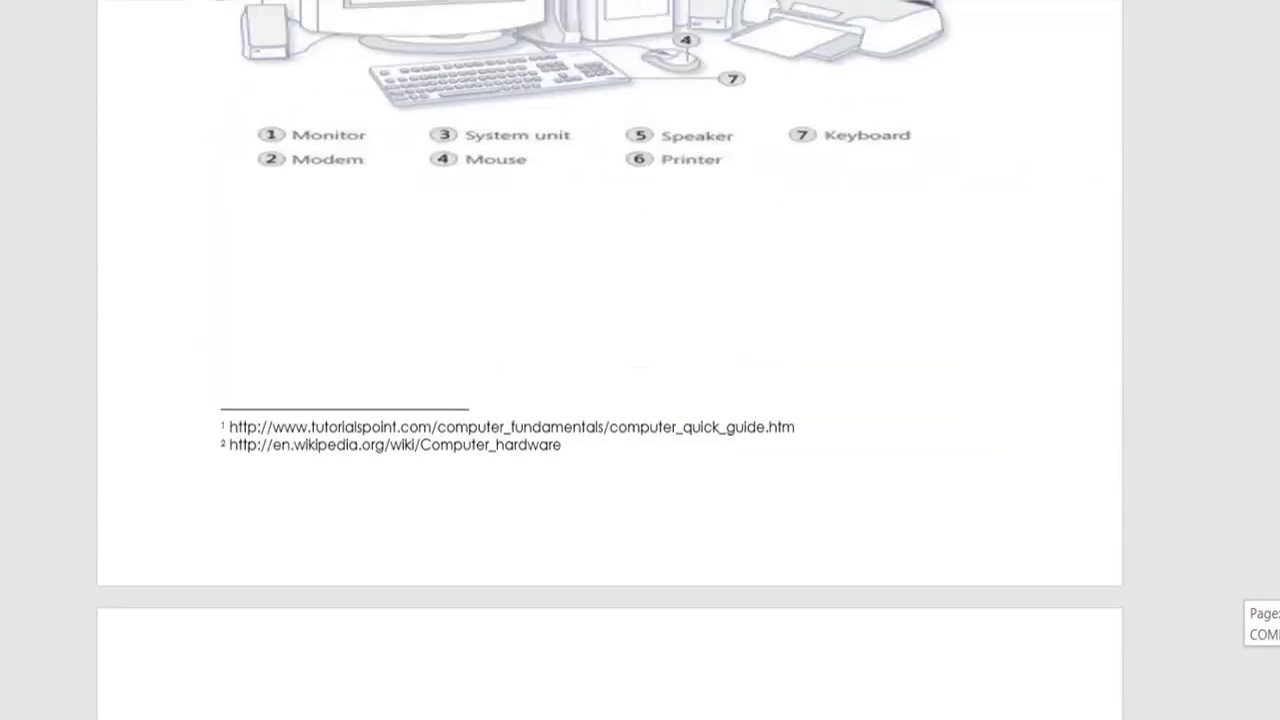
scroll(610, 360, "up", 12)
scroll(610, 360, "up", 6)
scroll(610, 360, "up", 10)
scroll(610, 360, "up", 5)
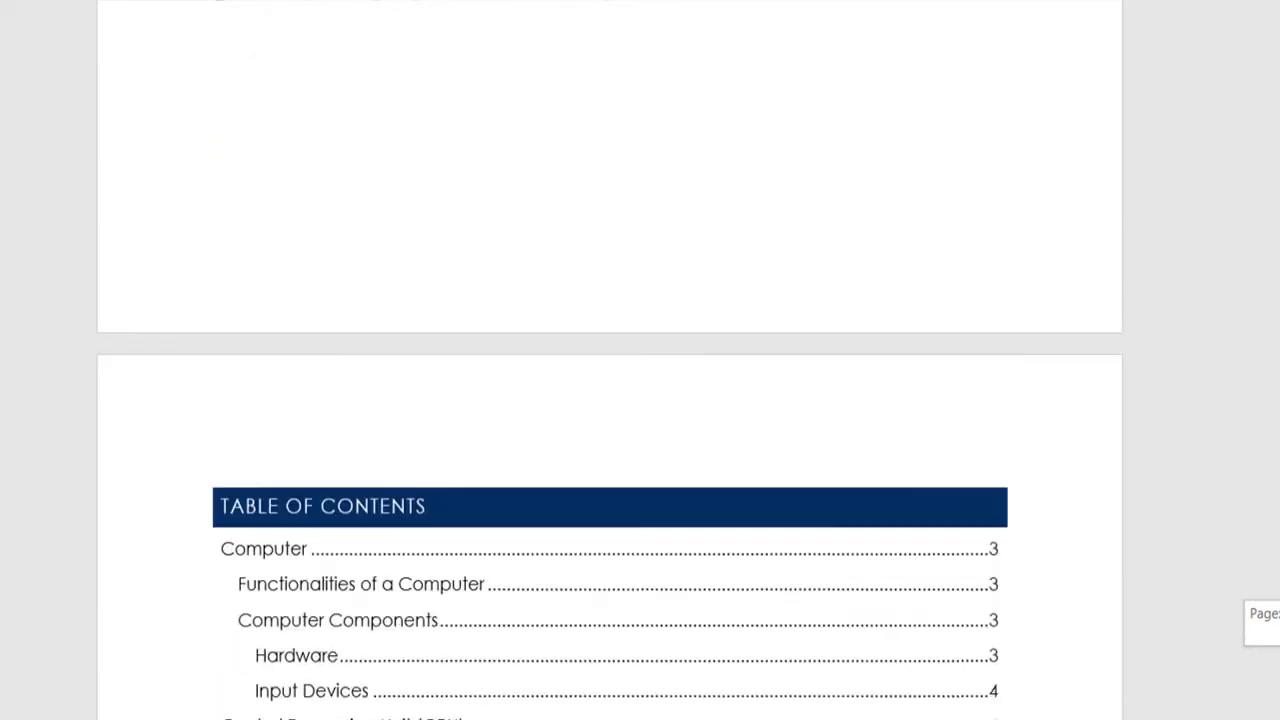
scroll(610, 360, "down", 9)
scroll(610, 360, "down", 6)
scroll(610, 360, "down", 1)
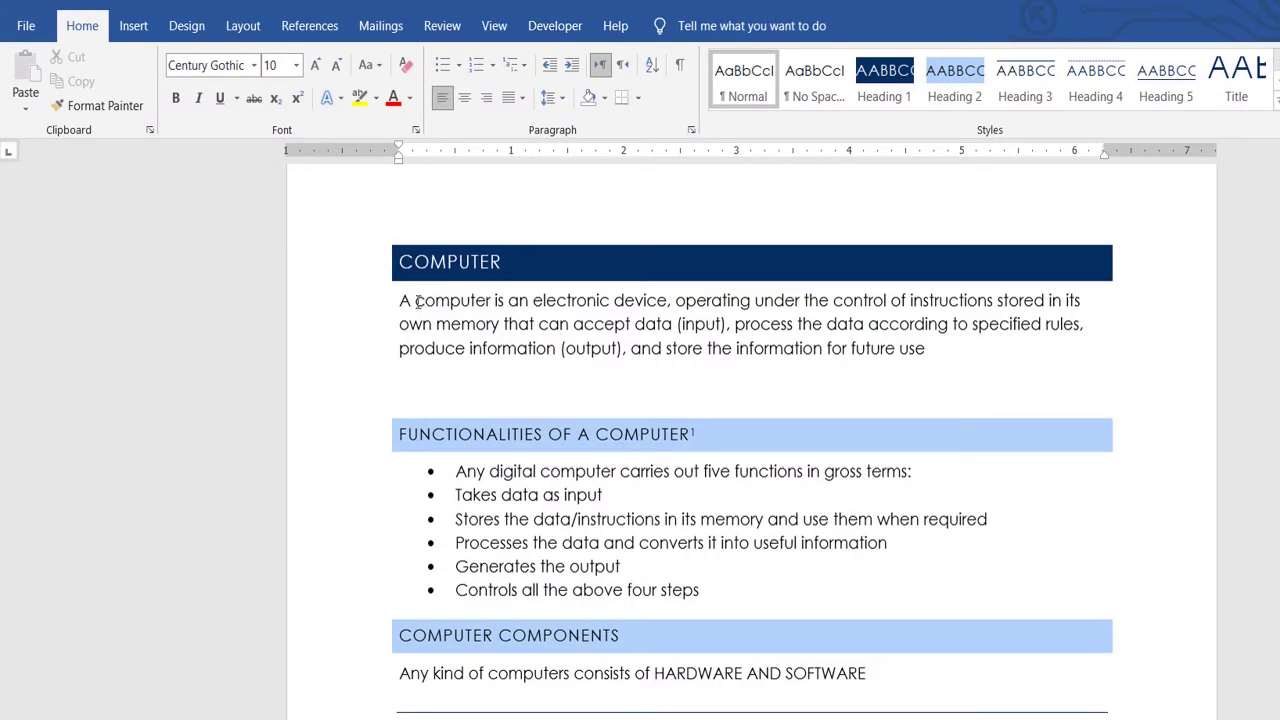
Step: Select 'computer' in the opening paragraph and open Mark Entry from References
mouse_move(420, 293)
left_mouse_down()
mouse_move(488, 310)
mouse_move(492, 300)
left_mouse_up()
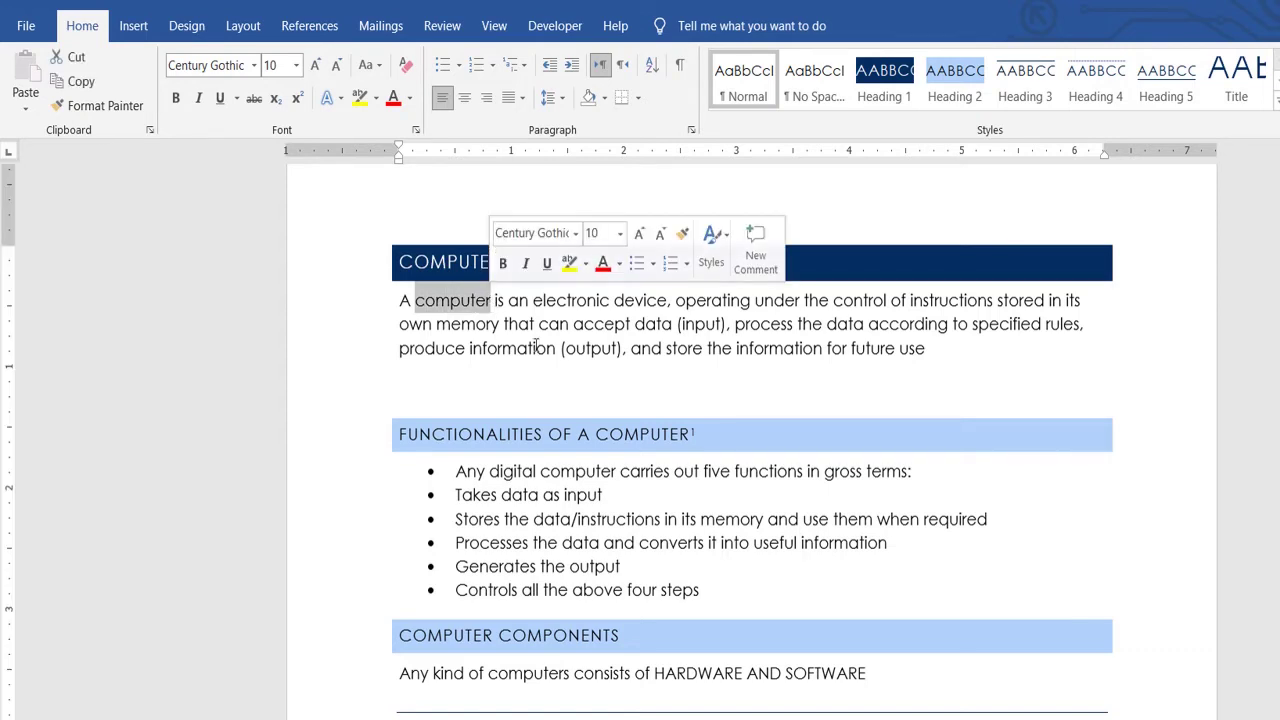
scroll(593, 325, "down", 1)
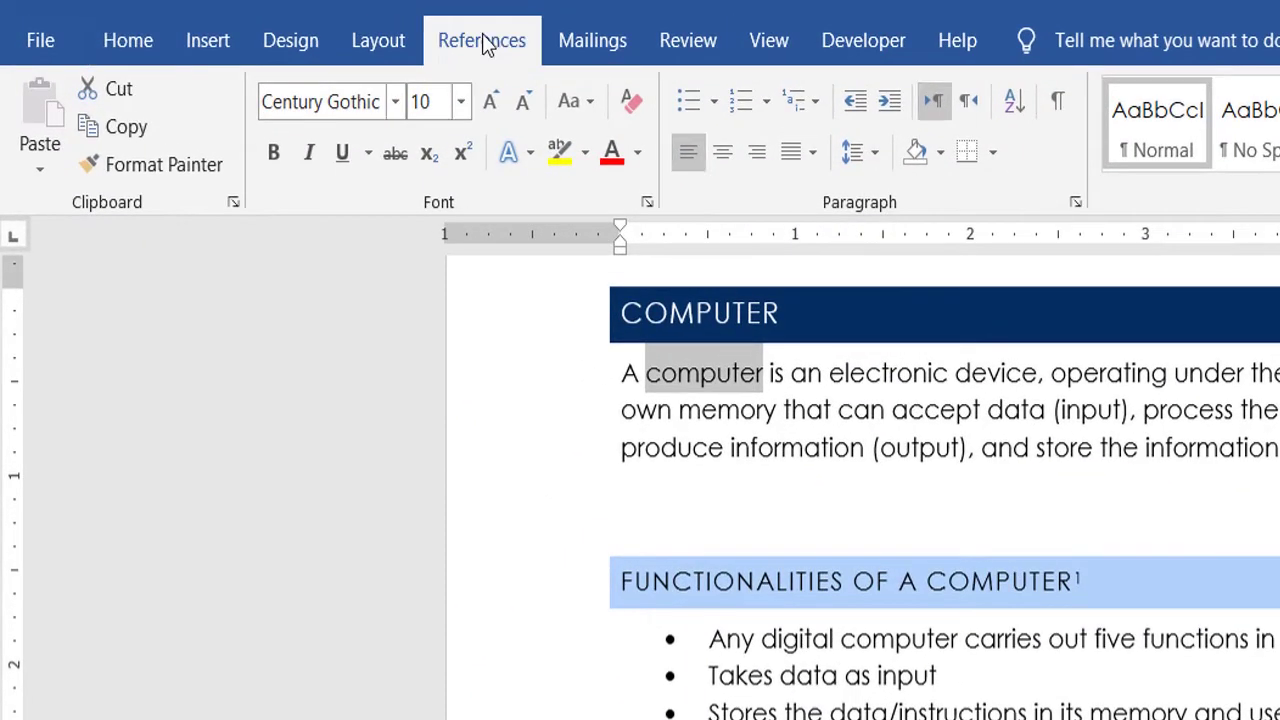
left_click(485, 45)
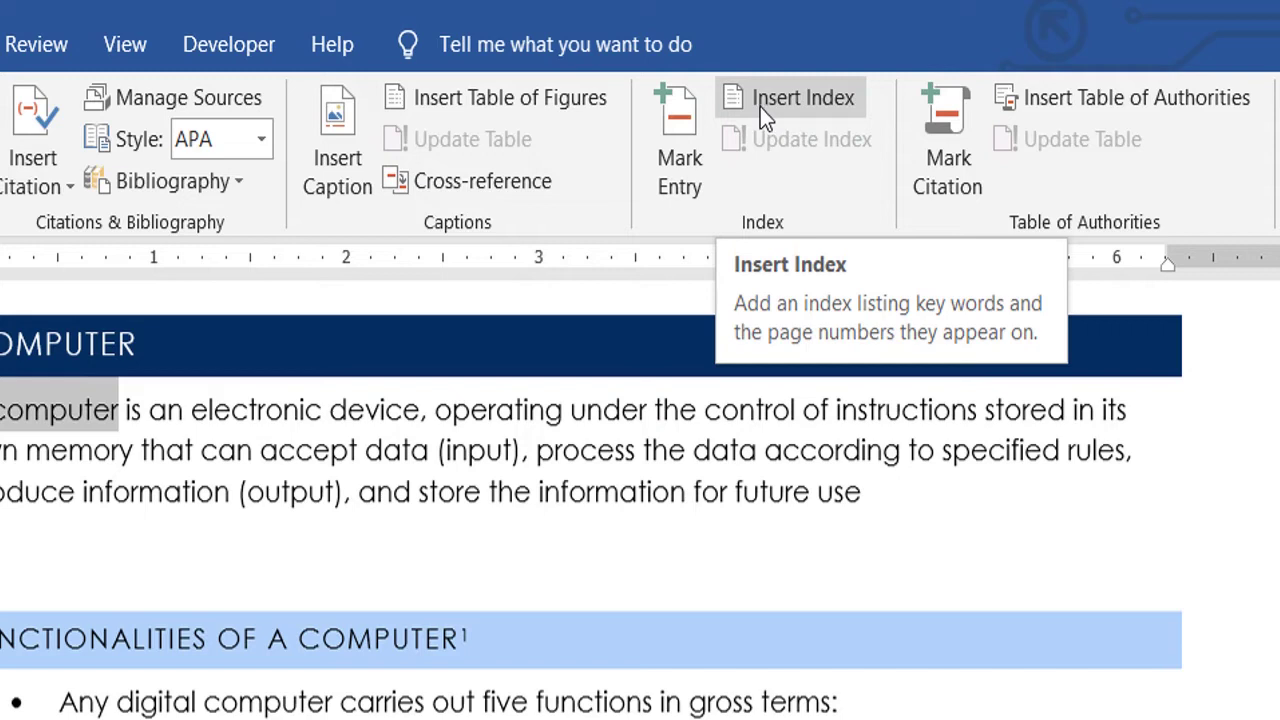
left_click(688, 170)
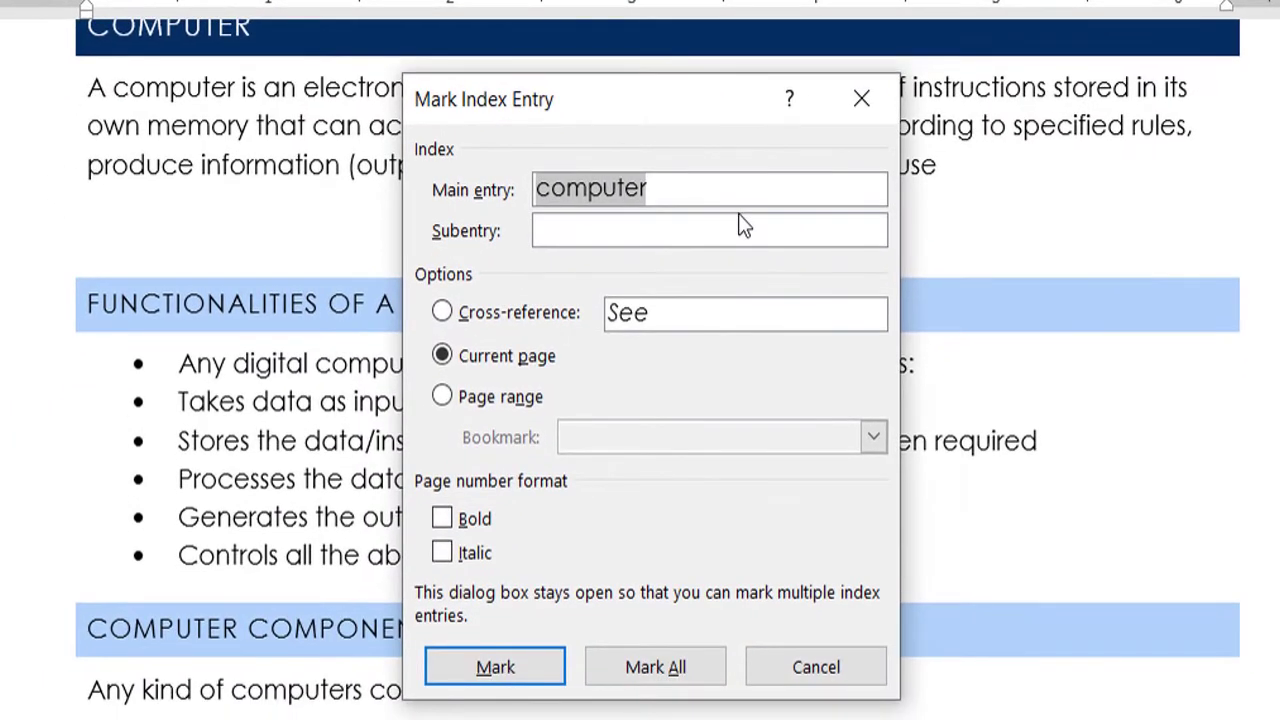
Step: Keep Current page numbering after reviewing options, then Mark All and Mark 'computer'
left_click(671, 240)
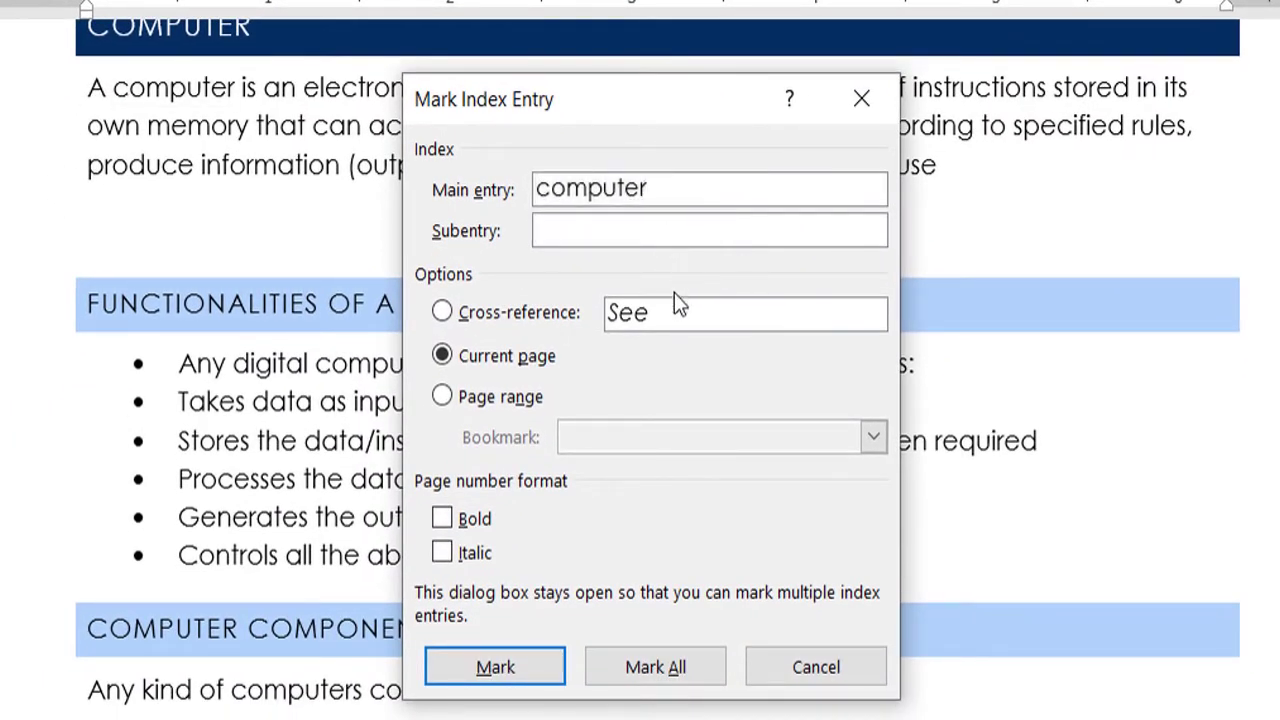
left_click(552, 360)
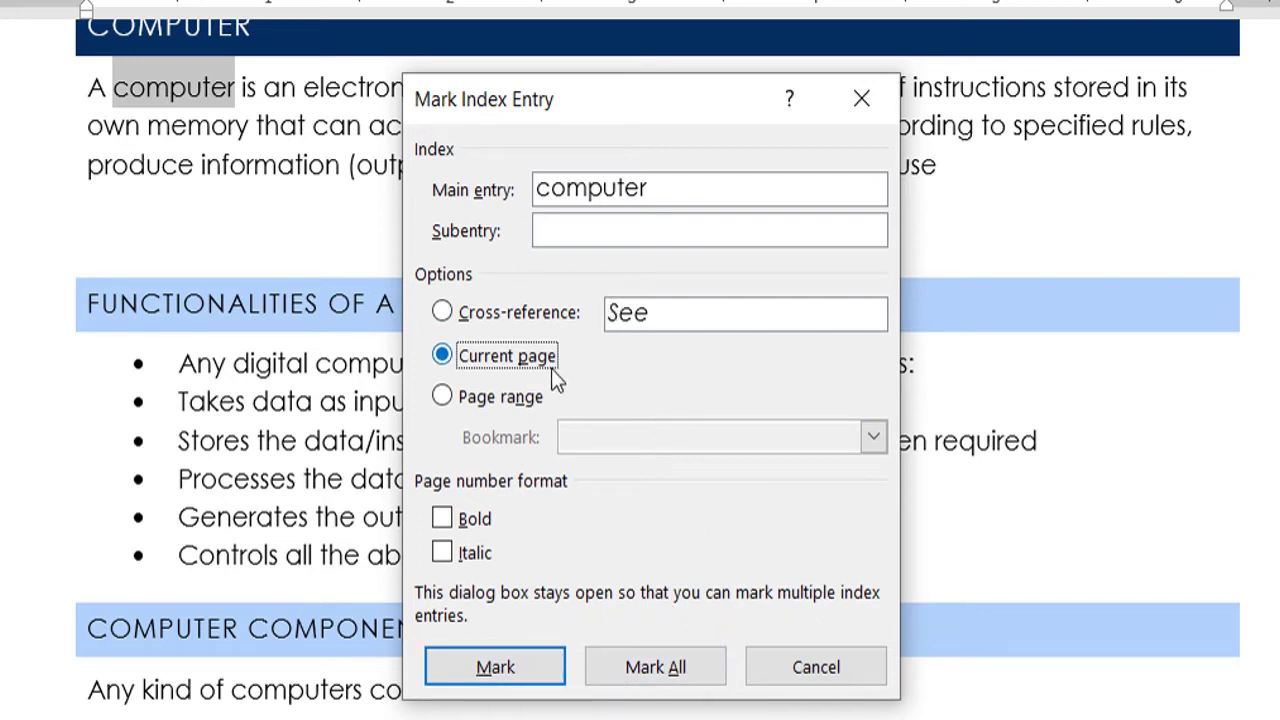
left_click(478, 318)
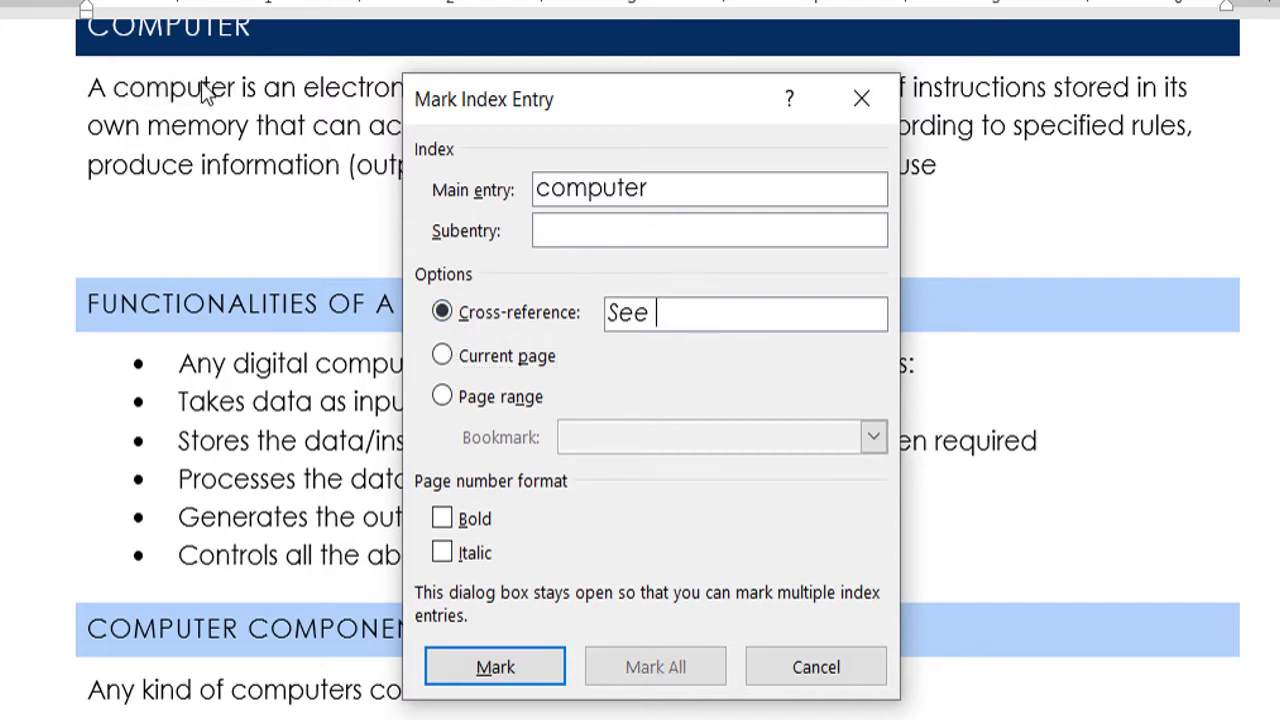
left_click(497, 360)
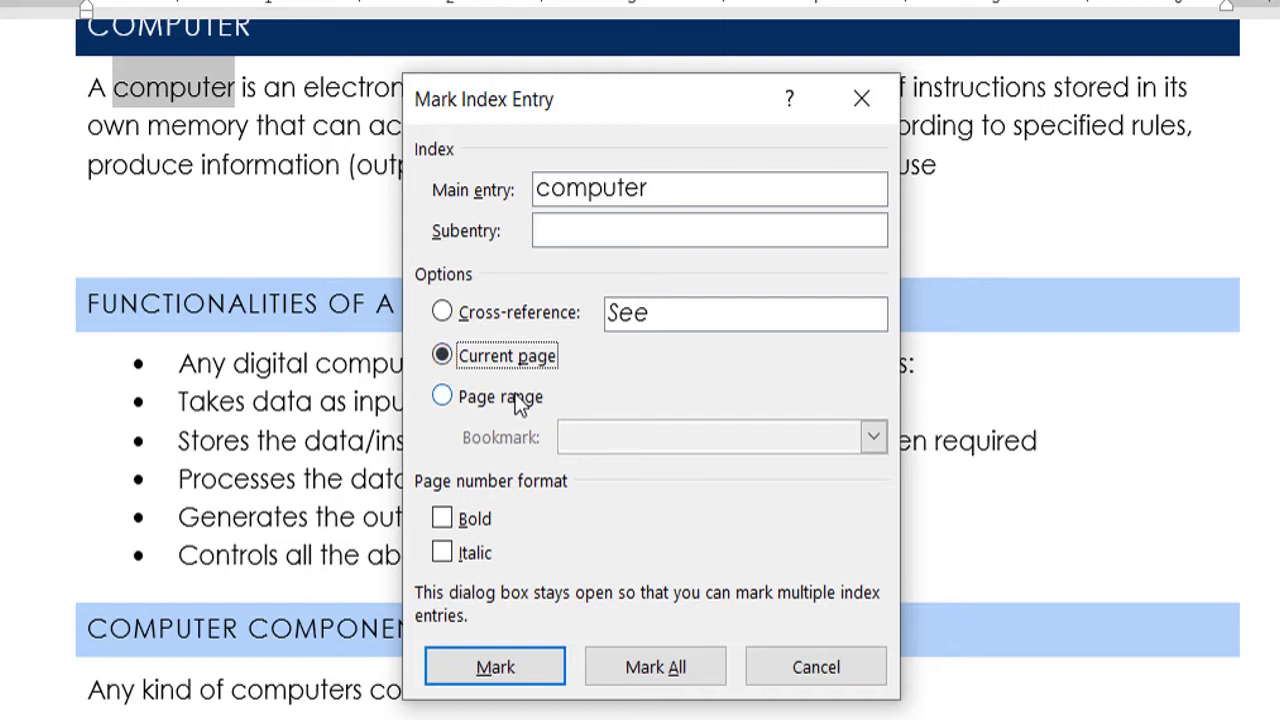
left_click(518, 400)
left_click(873, 437)
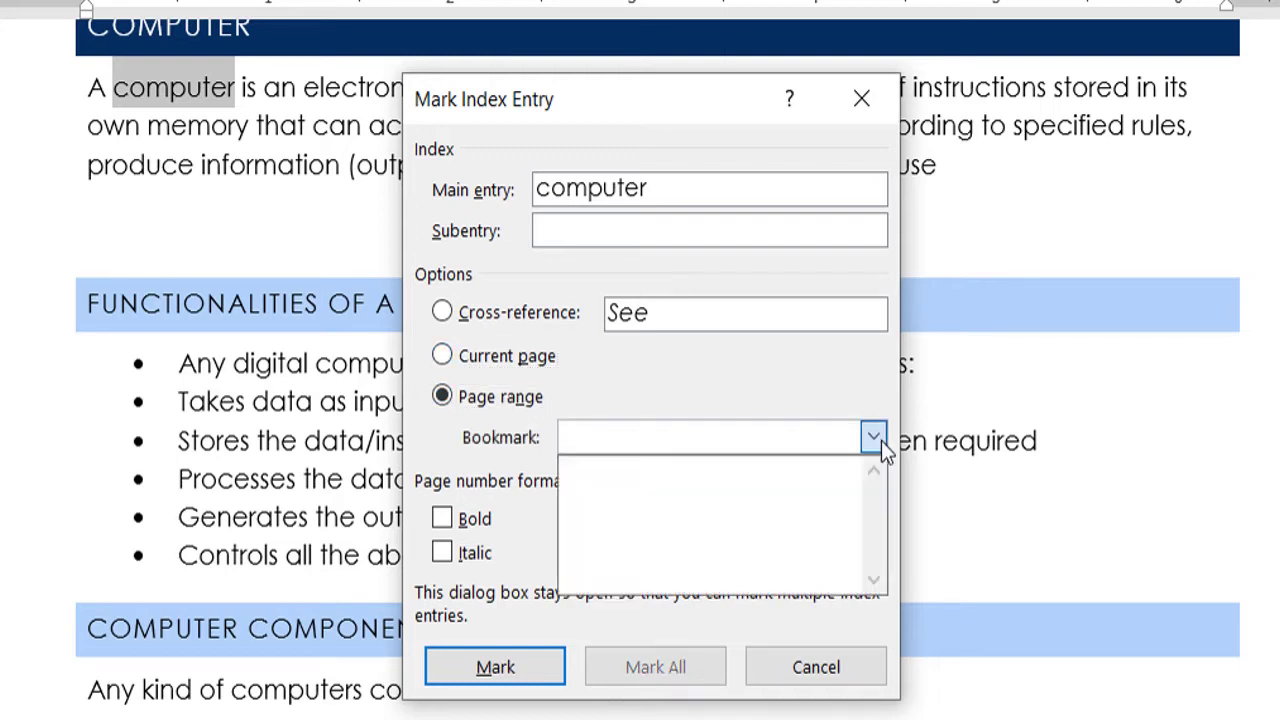
left_click(460, 362)
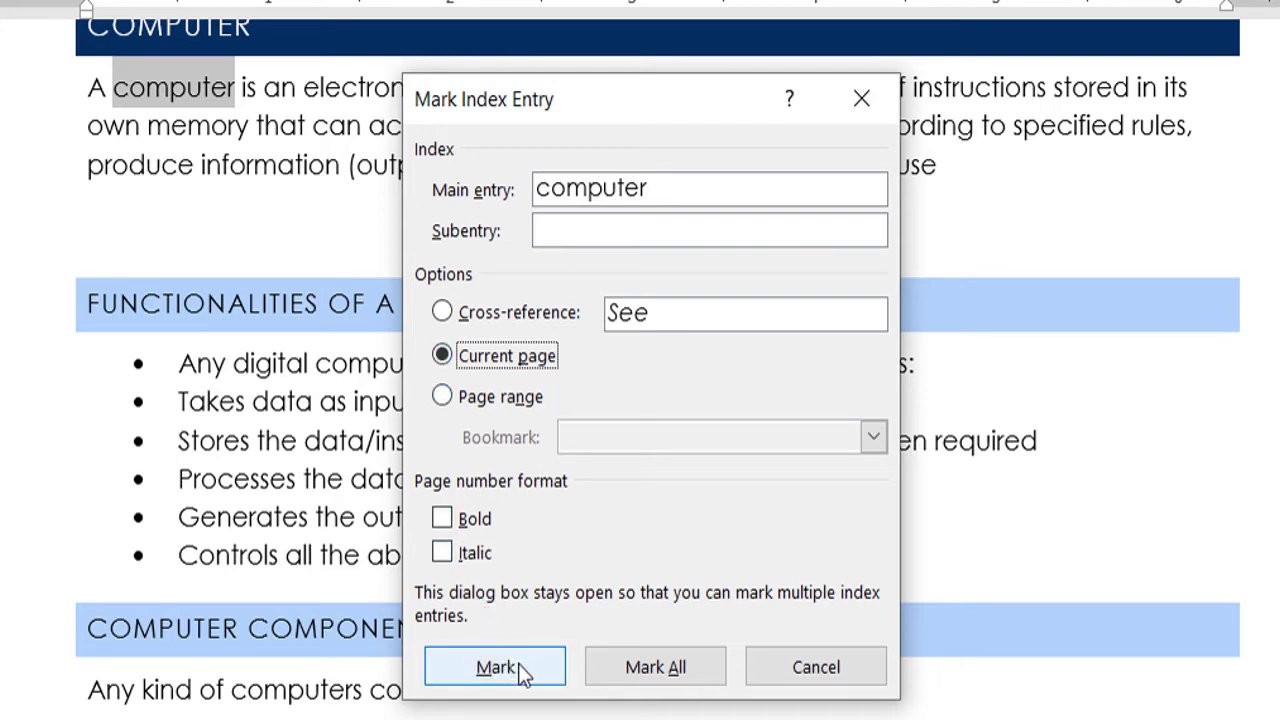
left_click(655, 667)
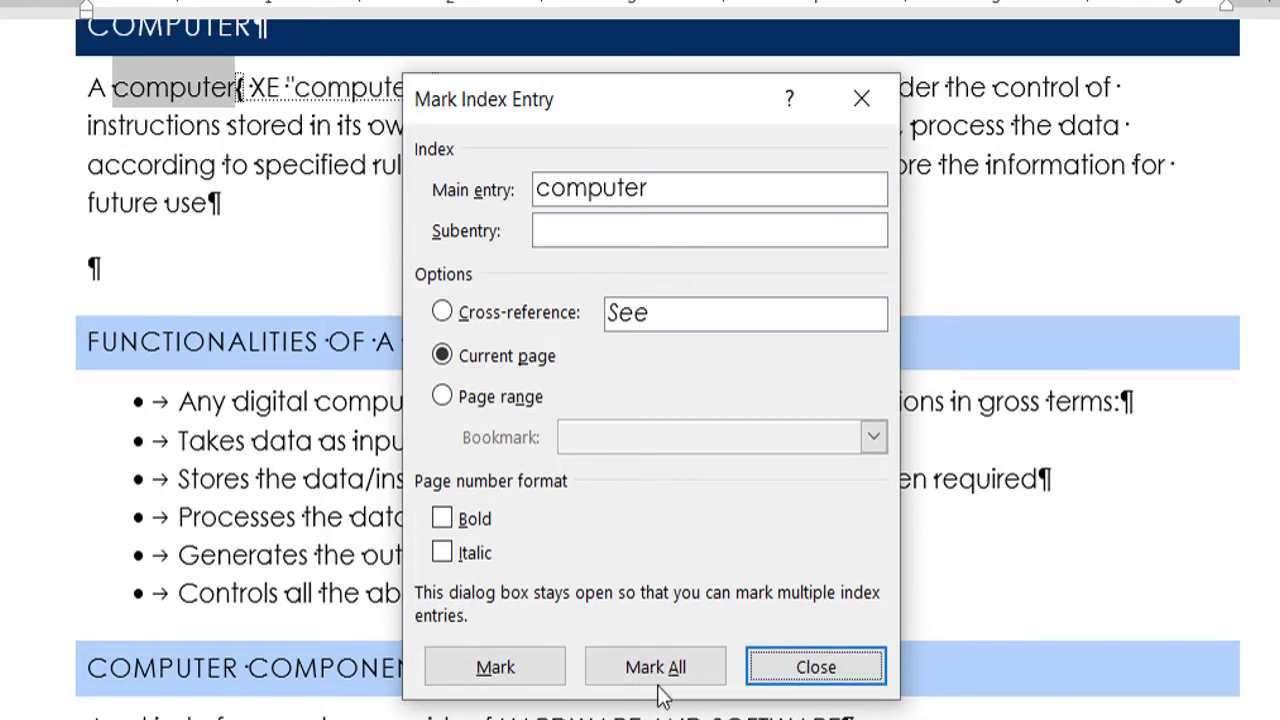
left_click(550, 670)
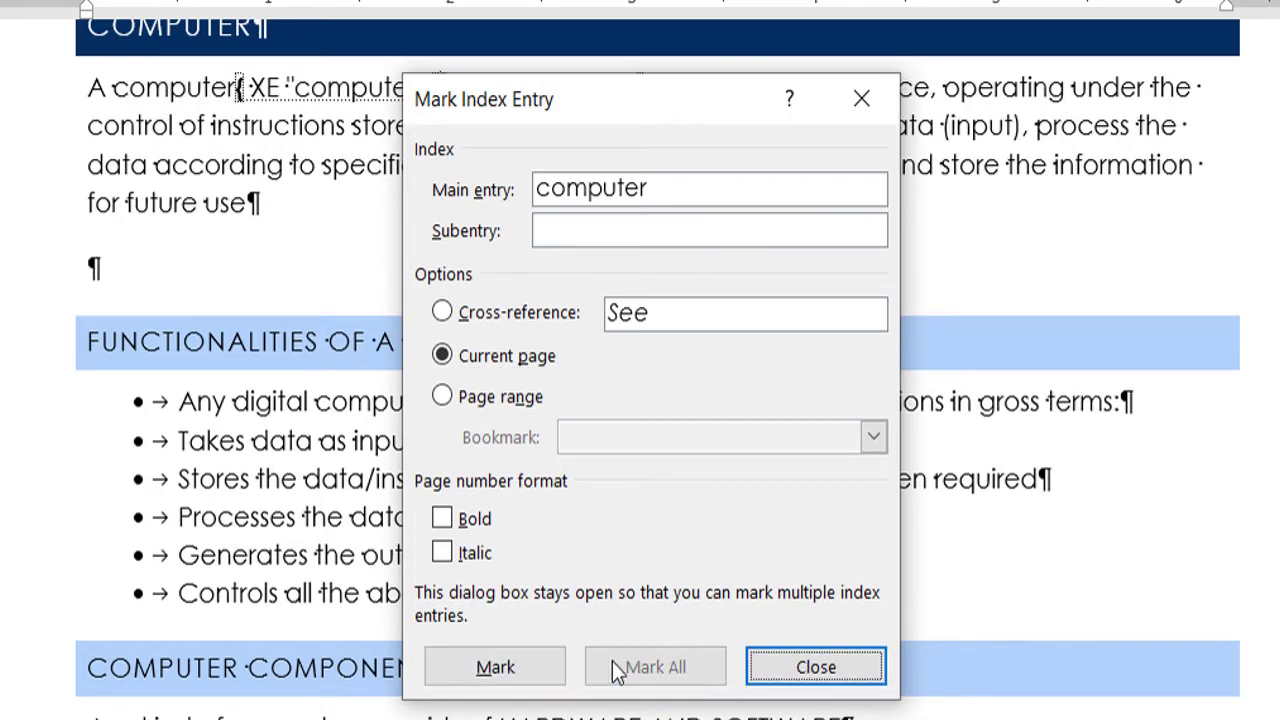
Step: Close the Mark Index Entry dialog and inspect the XE 'computer' field in the first bullet
left_click(873, 676)
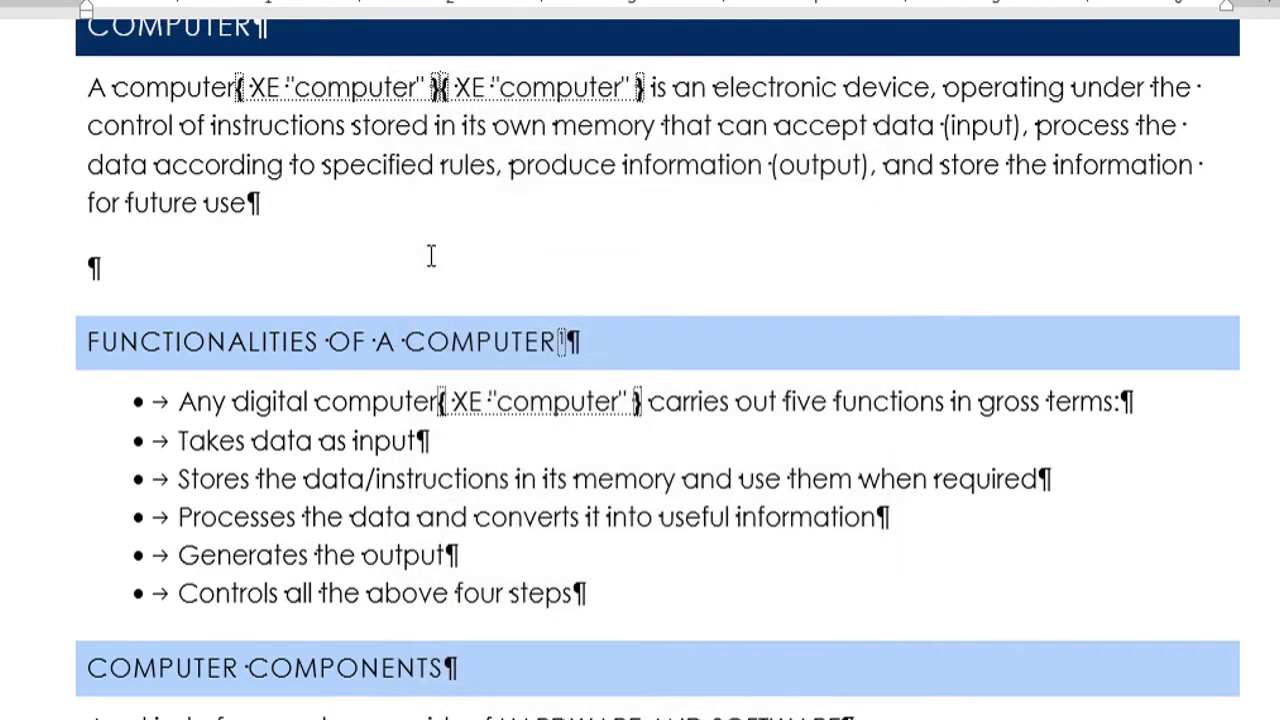
left_click(321, 408)
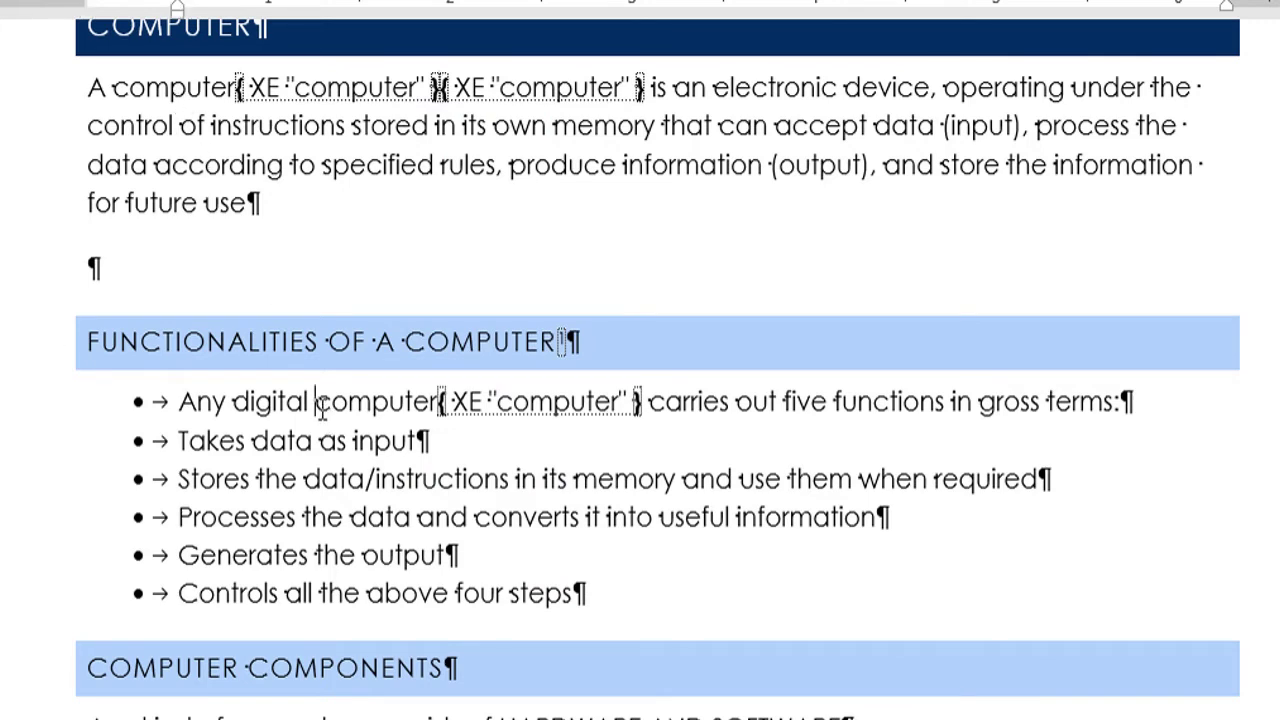
left_click(321, 92)
left_click(530, 400)
Step: Scroll through the document to review the XE 'computer' fields in the text
scroll(657, 368, "down", 6)
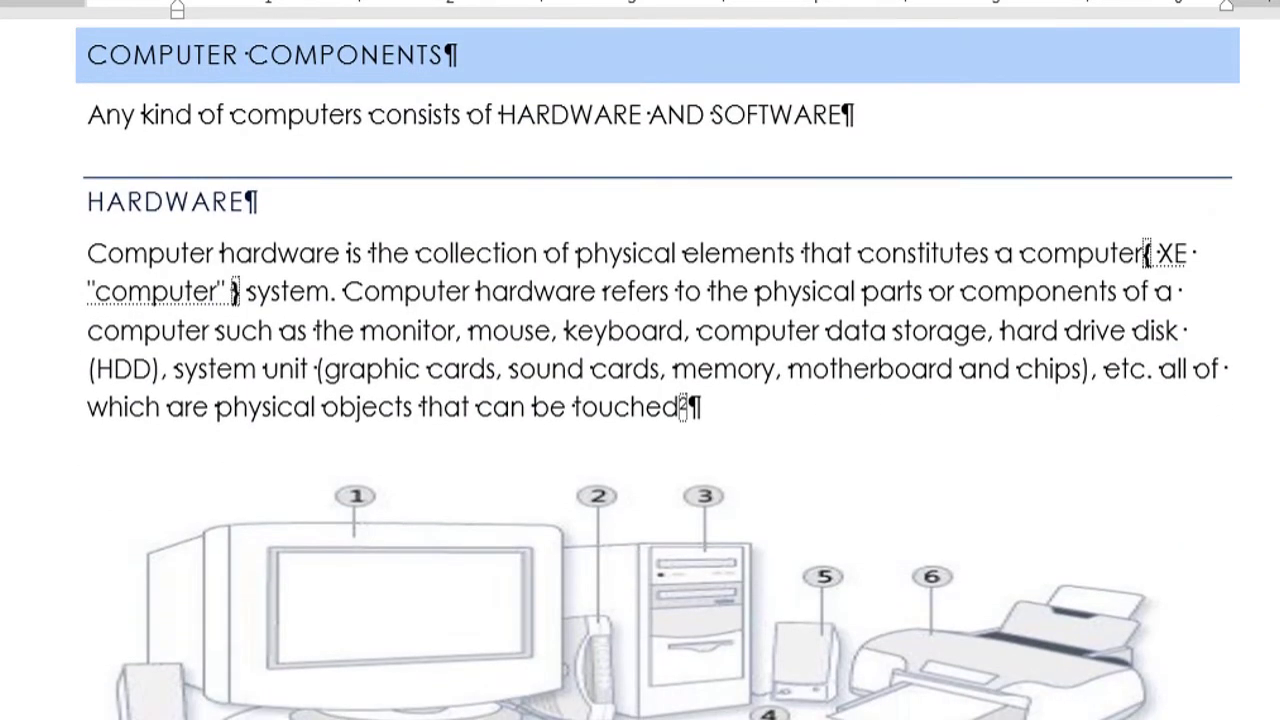
scroll(657, 368, "up", 3)
scroll(657, 368, "up", 1)
scroll(657, 368, "up", 2)
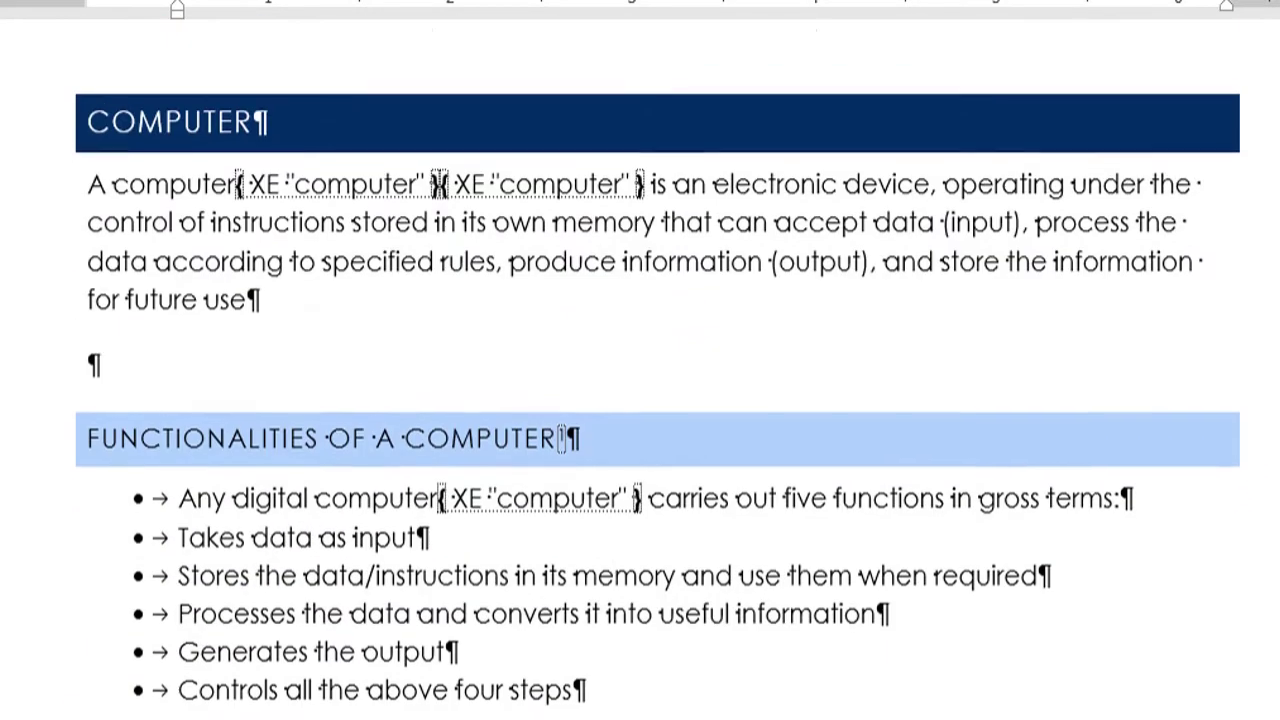
scroll(605, 669, "up", 3)
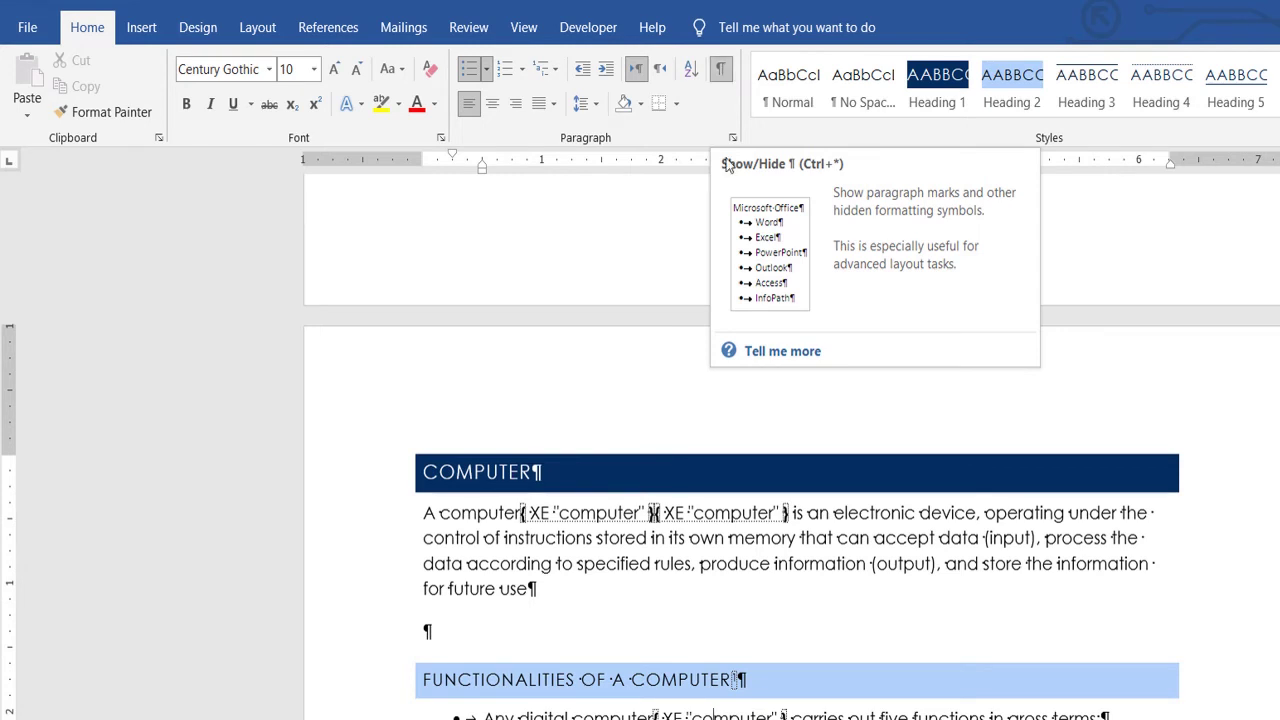
scroll(1204, 552, "up", 1)
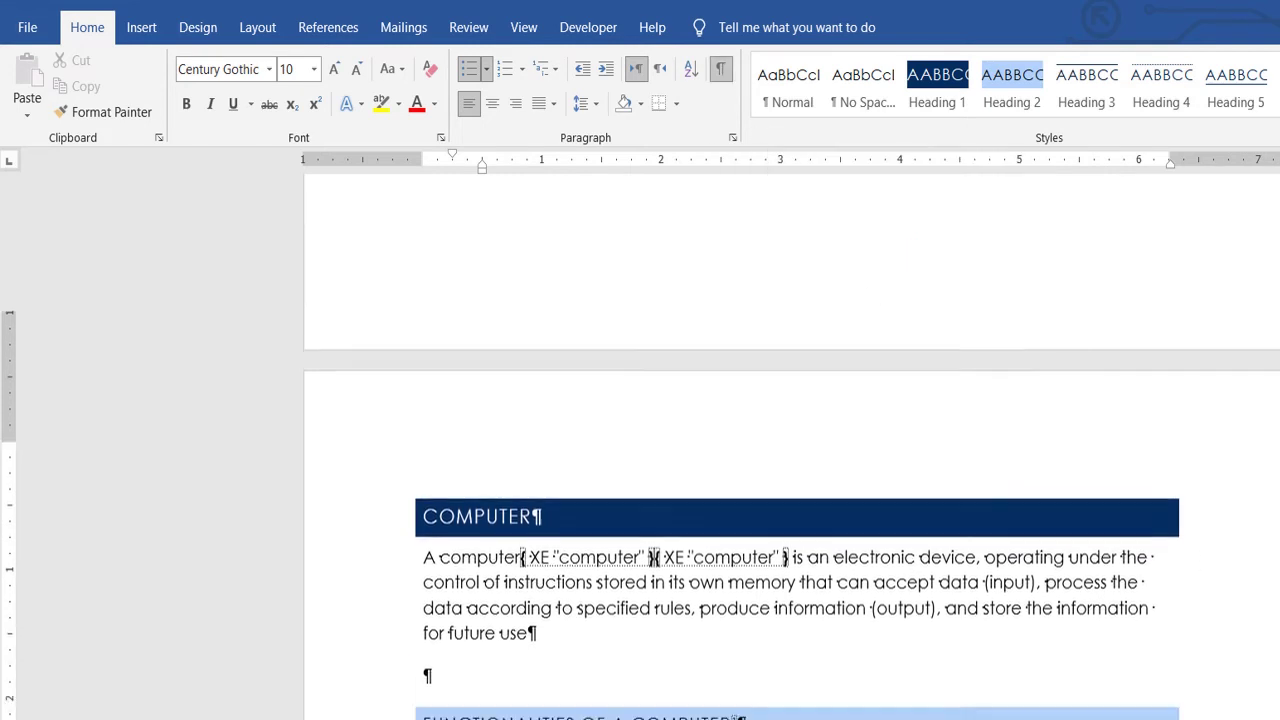
scroll(790, 450, "down", 5)
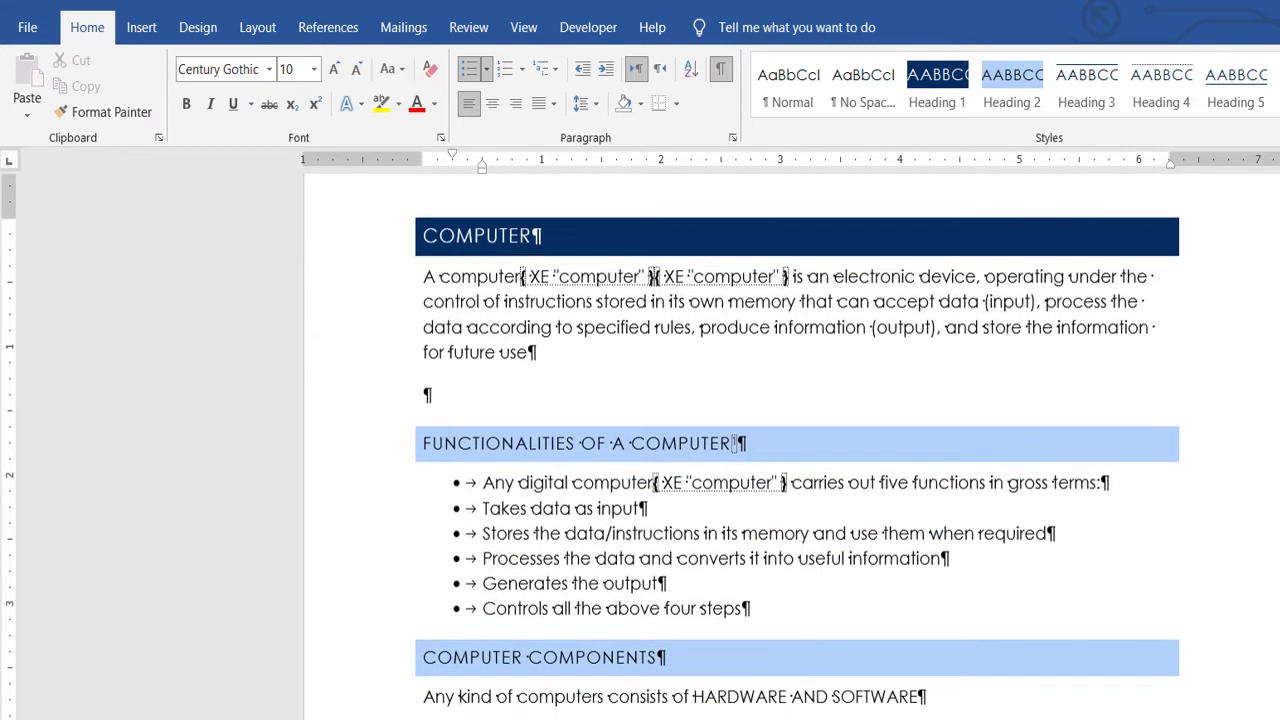
scroll(790, 450, "down", 2)
scroll(790, 450, "down", 2)
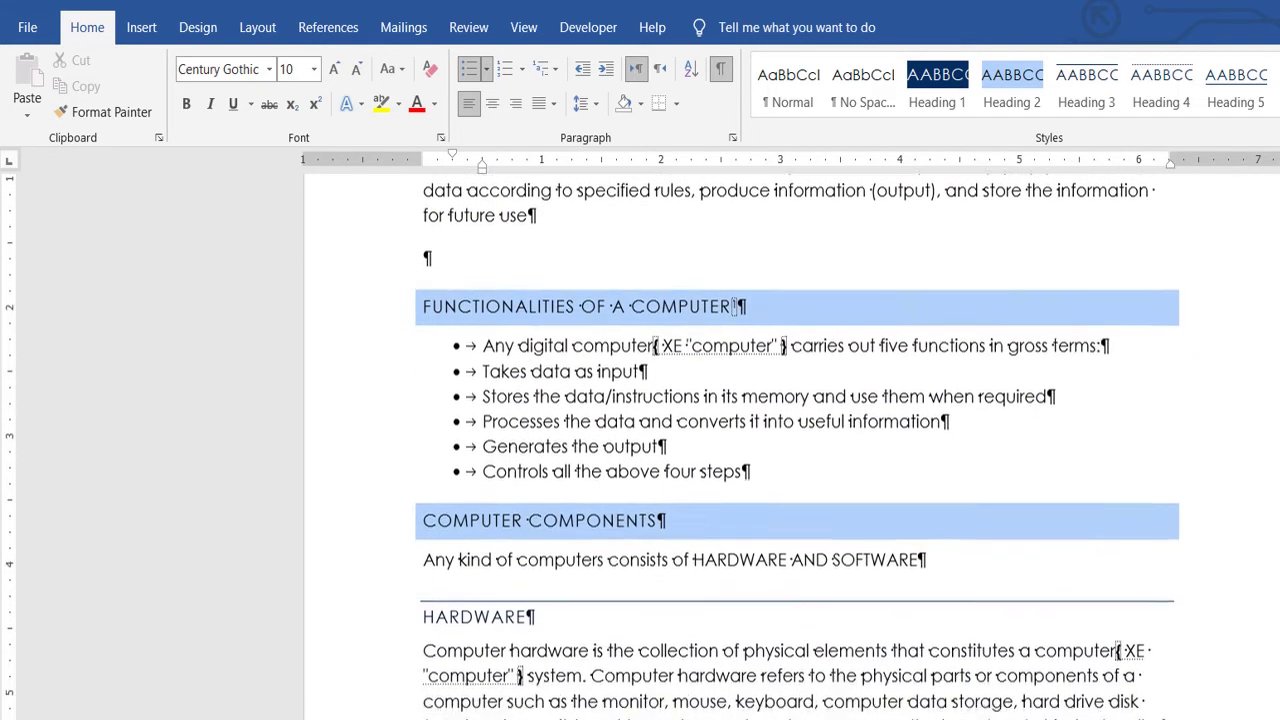
scroll(790, 450, "down", 2)
scroll(790, 450, "down", 1)
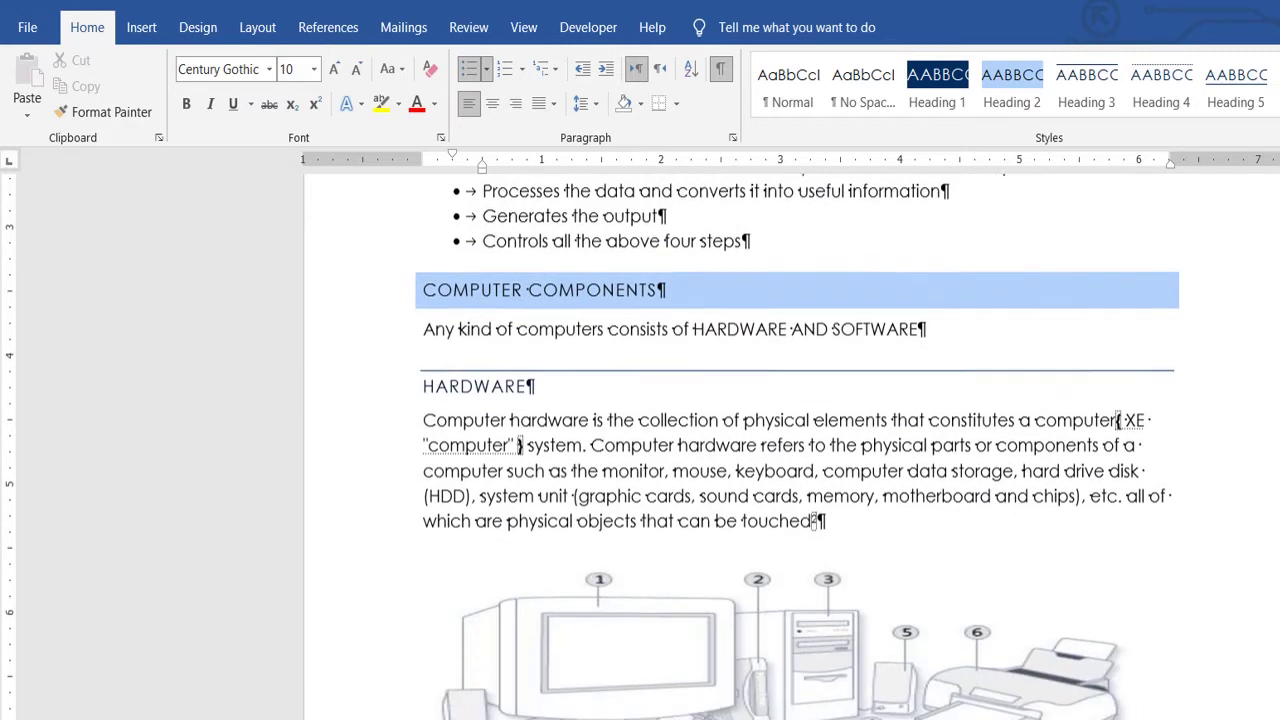
scroll(790, 450, "down", 2)
scroll(790, 450, "up", 2)
scroll(790, 450, "up", 6)
scroll(840, 255, "up", 1)
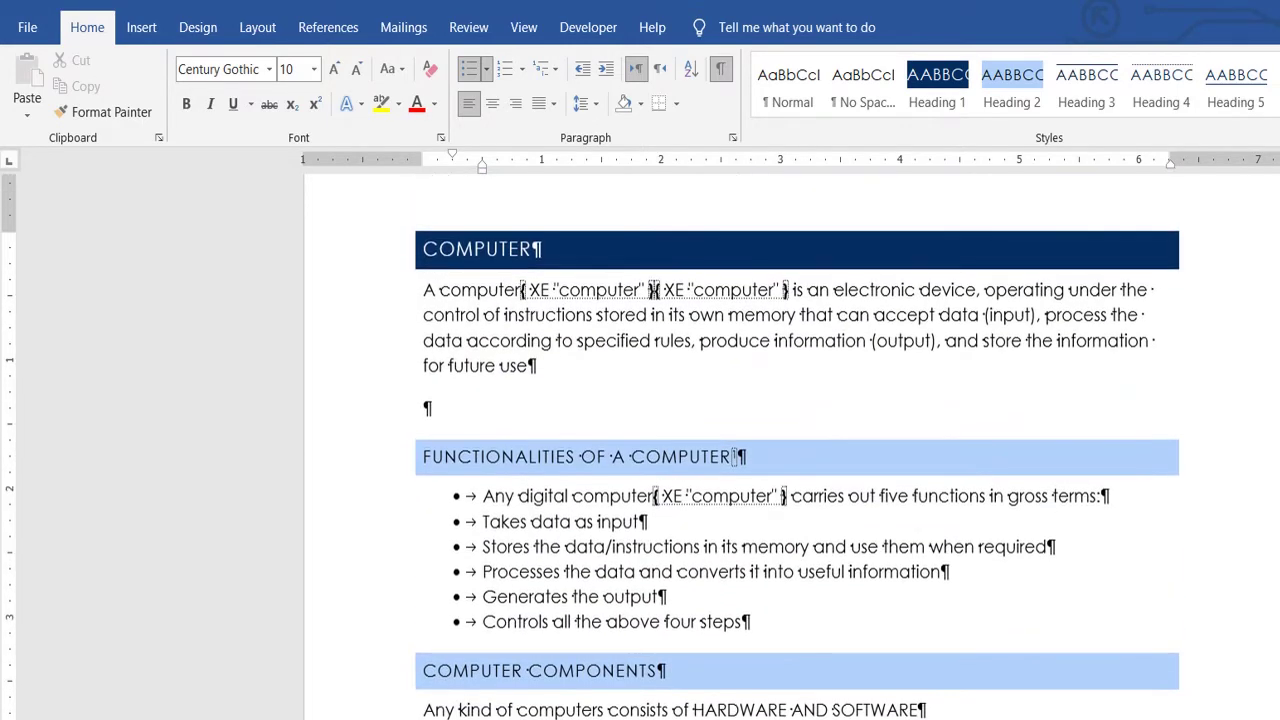
scroll(840, 255, "down", 1)
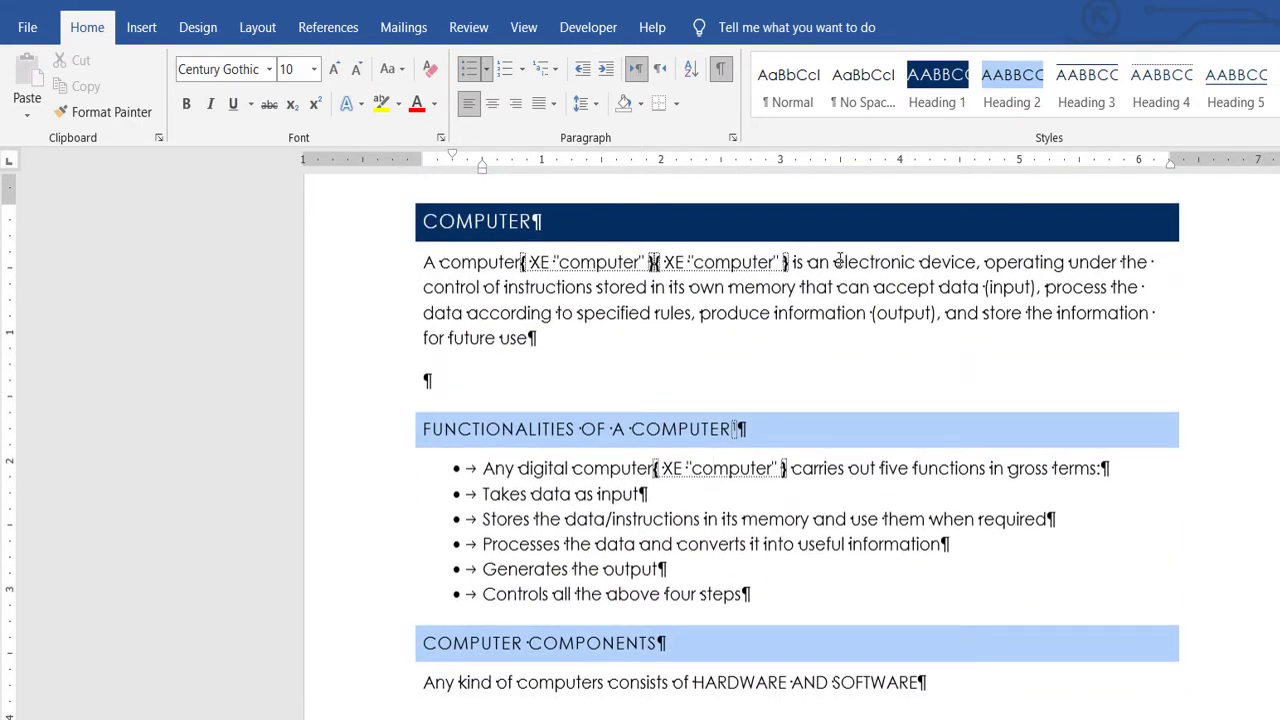
Step: Mark all occurrences of 'electronic device' as index entries, then close the dialog
mouse_move(834, 262)
left_mouse_down()
mouse_move(968, 266)
mouse_move(957, 278)
left_mouse_up()
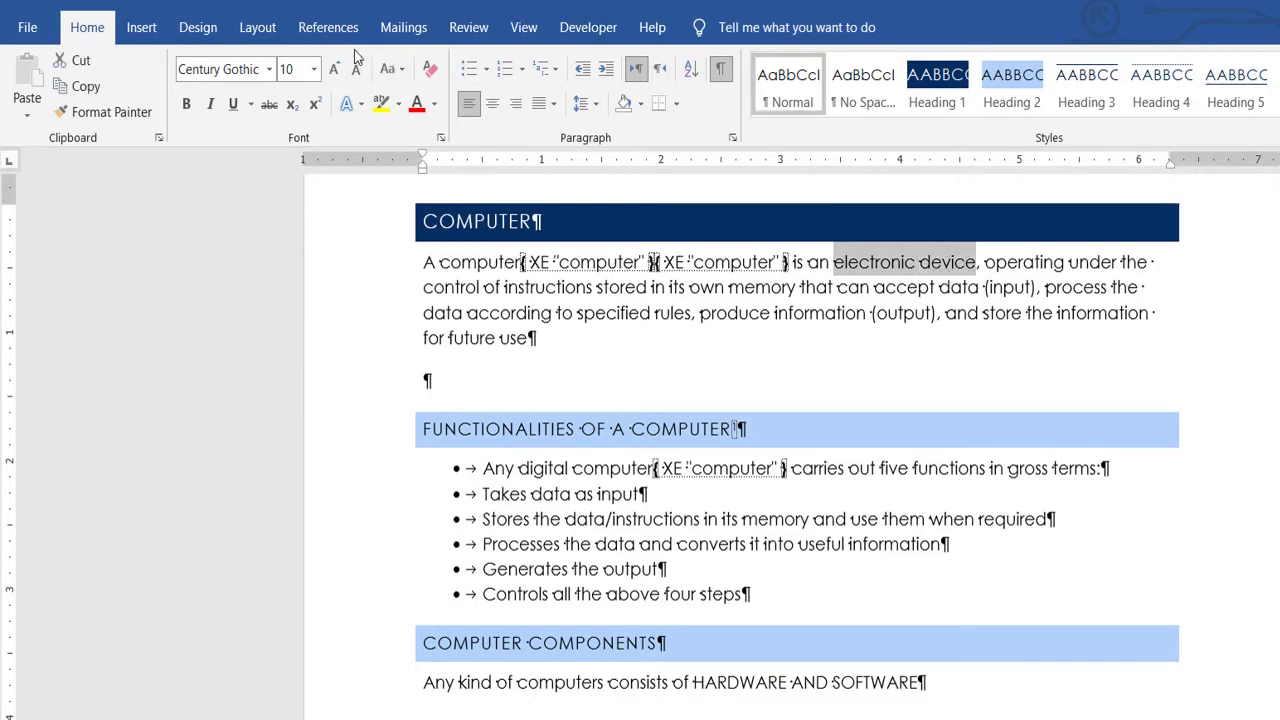
left_click(328, 27)
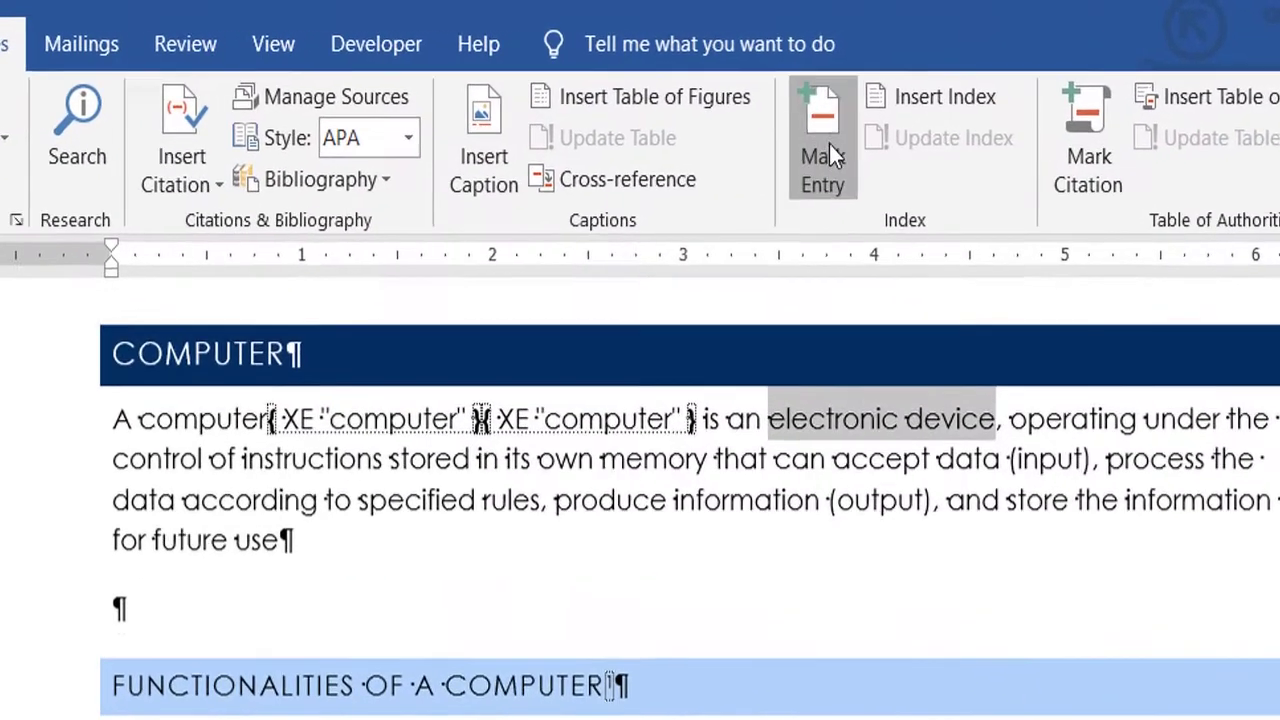
left_click(863, 110)
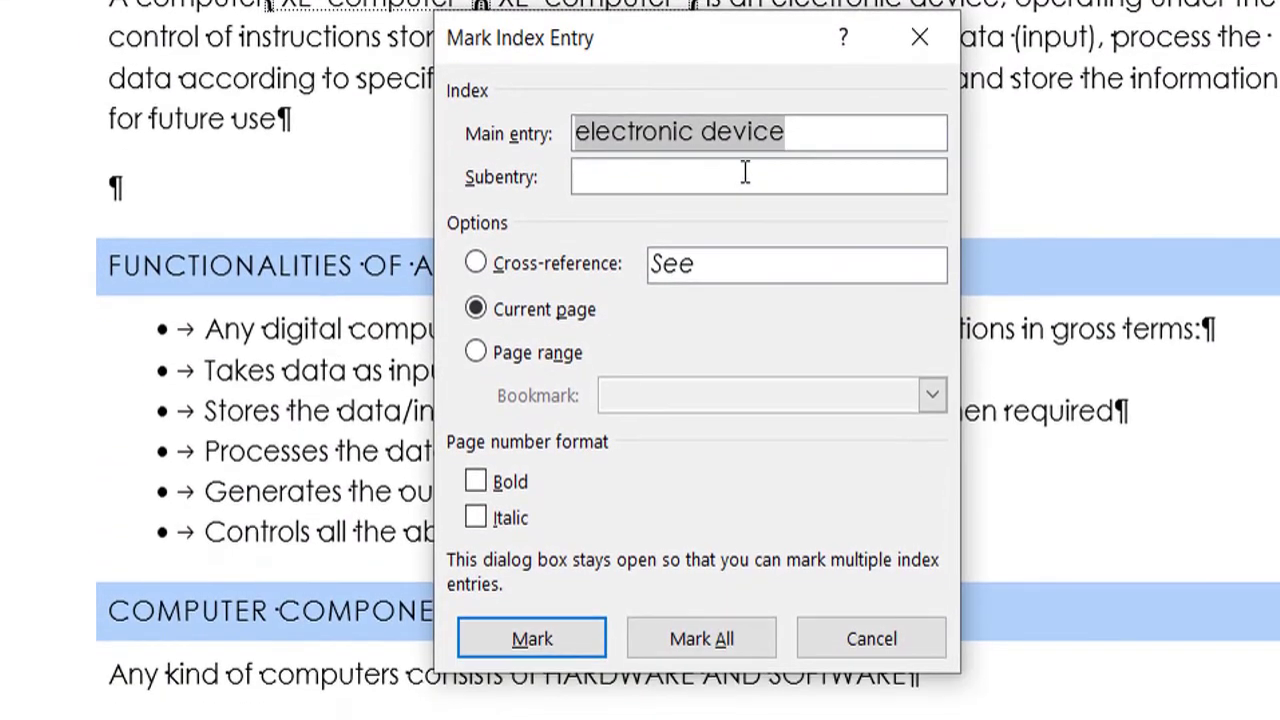
left_click(757, 179)
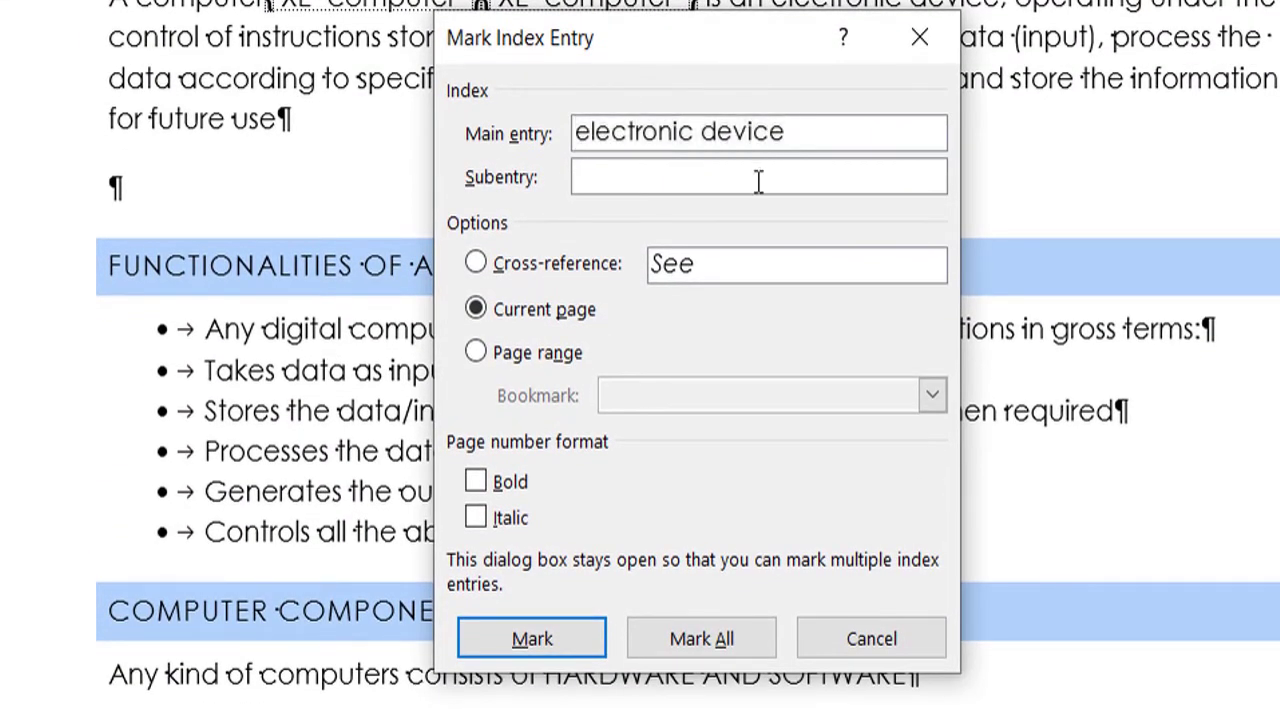
left_click(722, 640)
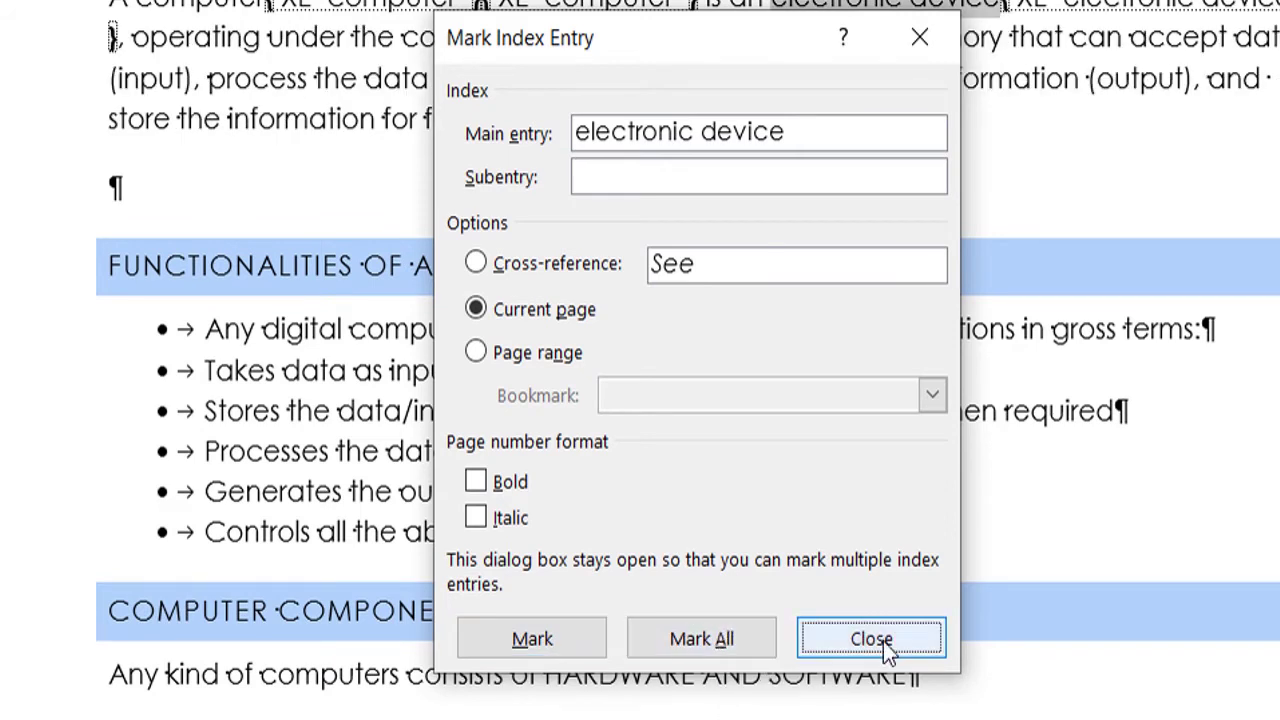
left_click(828, 643)
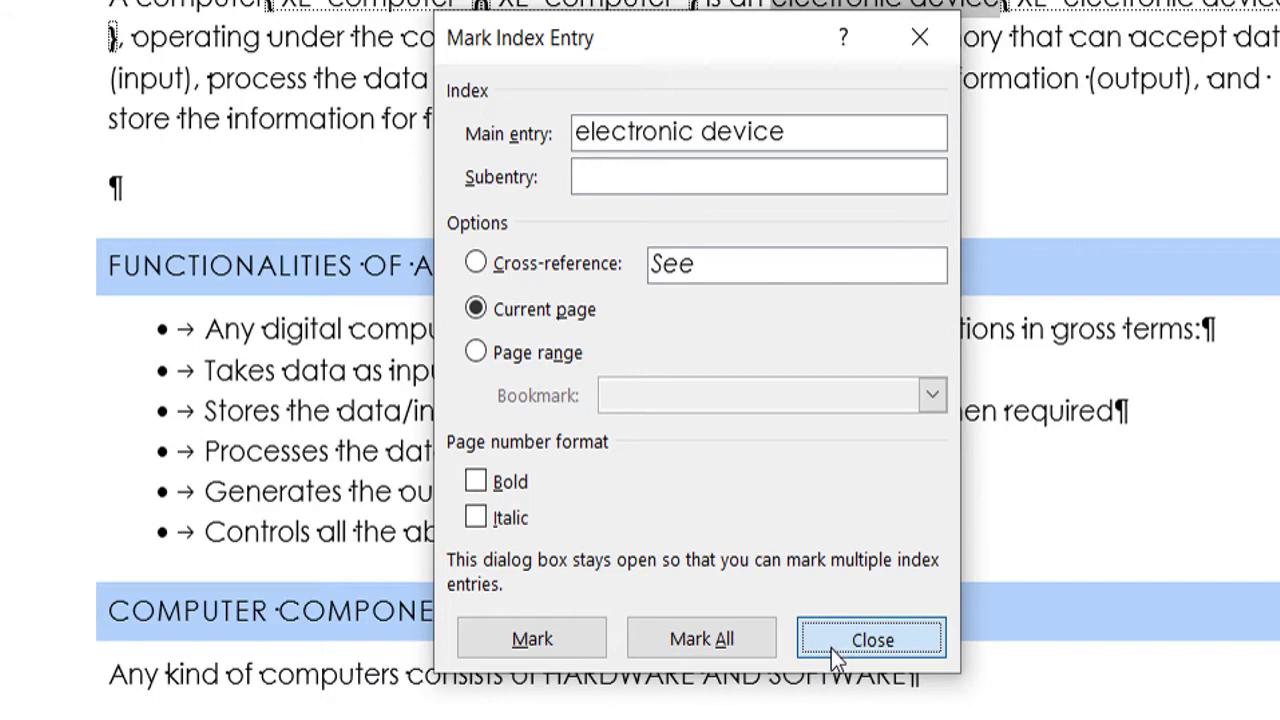
left_click(547, 655)
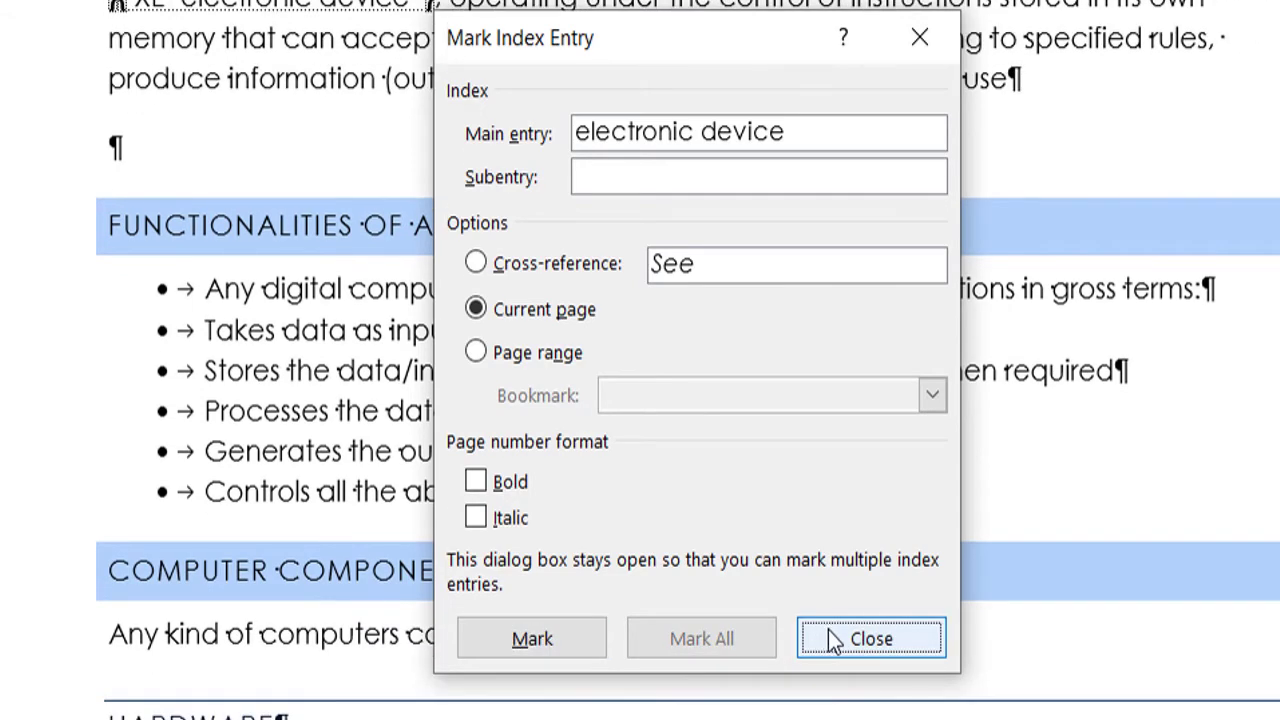
left_click(830, 640)
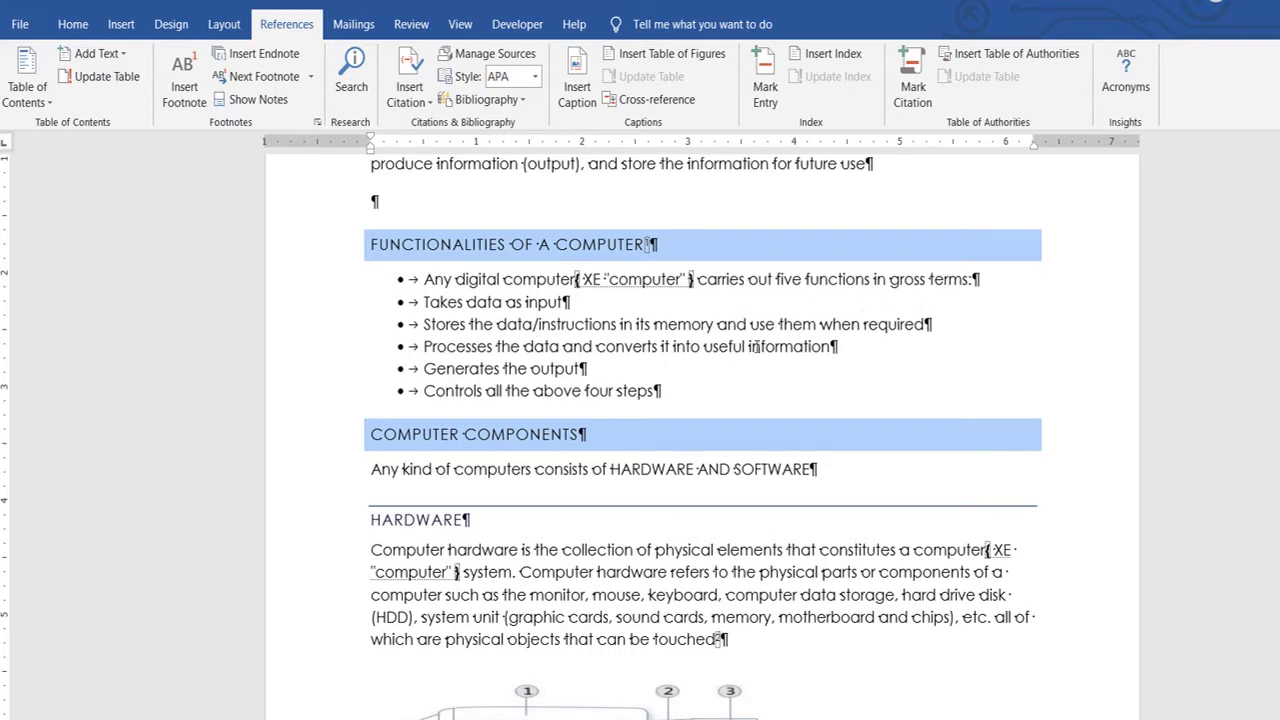
Step: Mark the word 'useful' in the bullet list as an index entry
left_click_drag(705, 346, 758, 346)
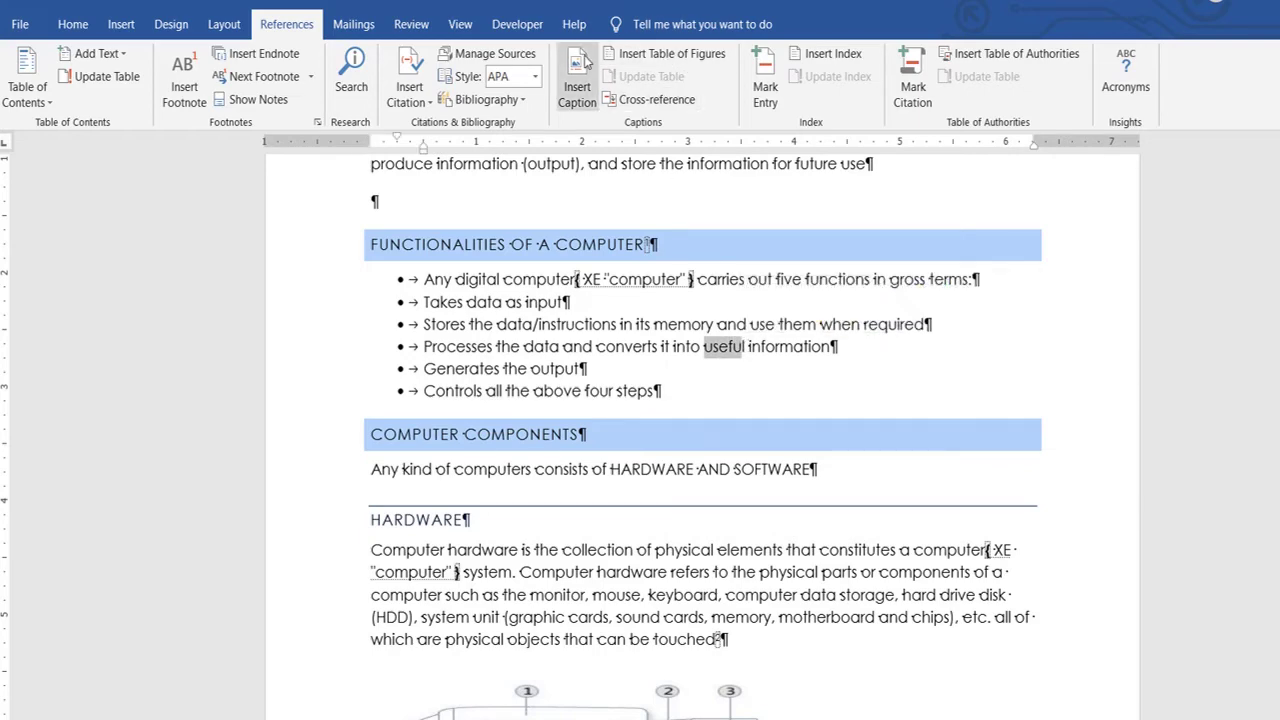
left_click(757, 76)
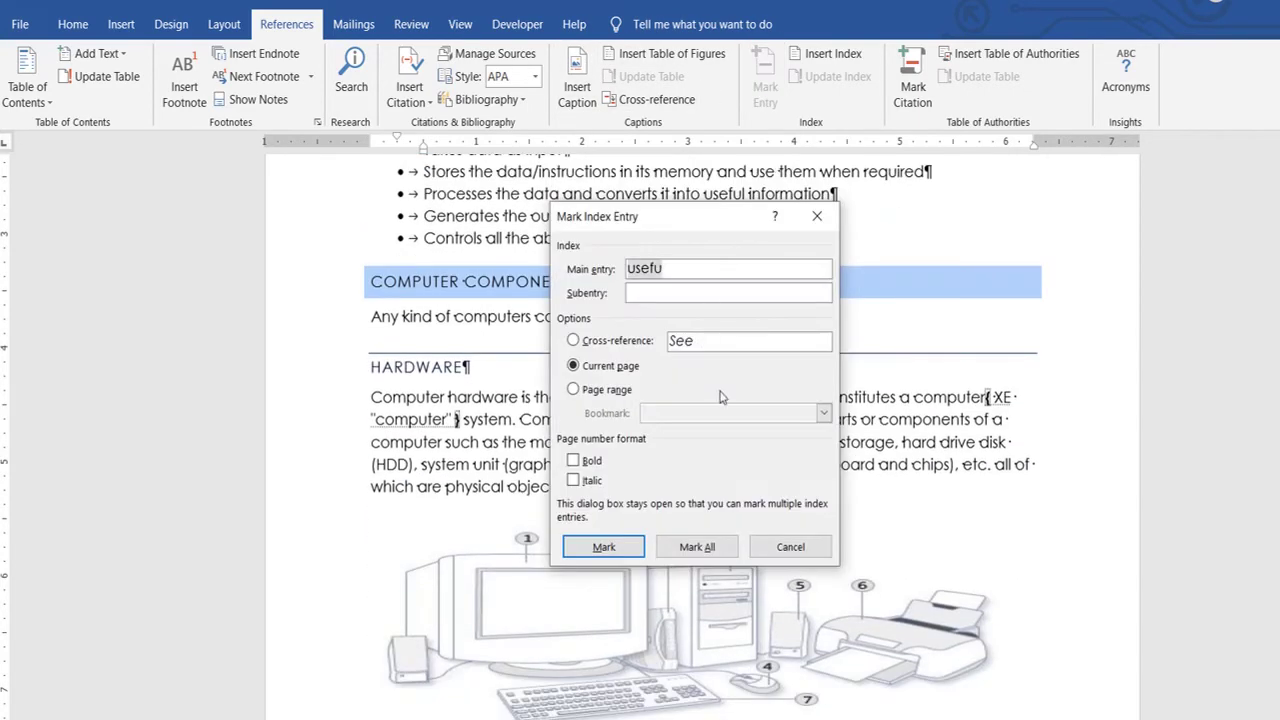
left_click(790, 546)
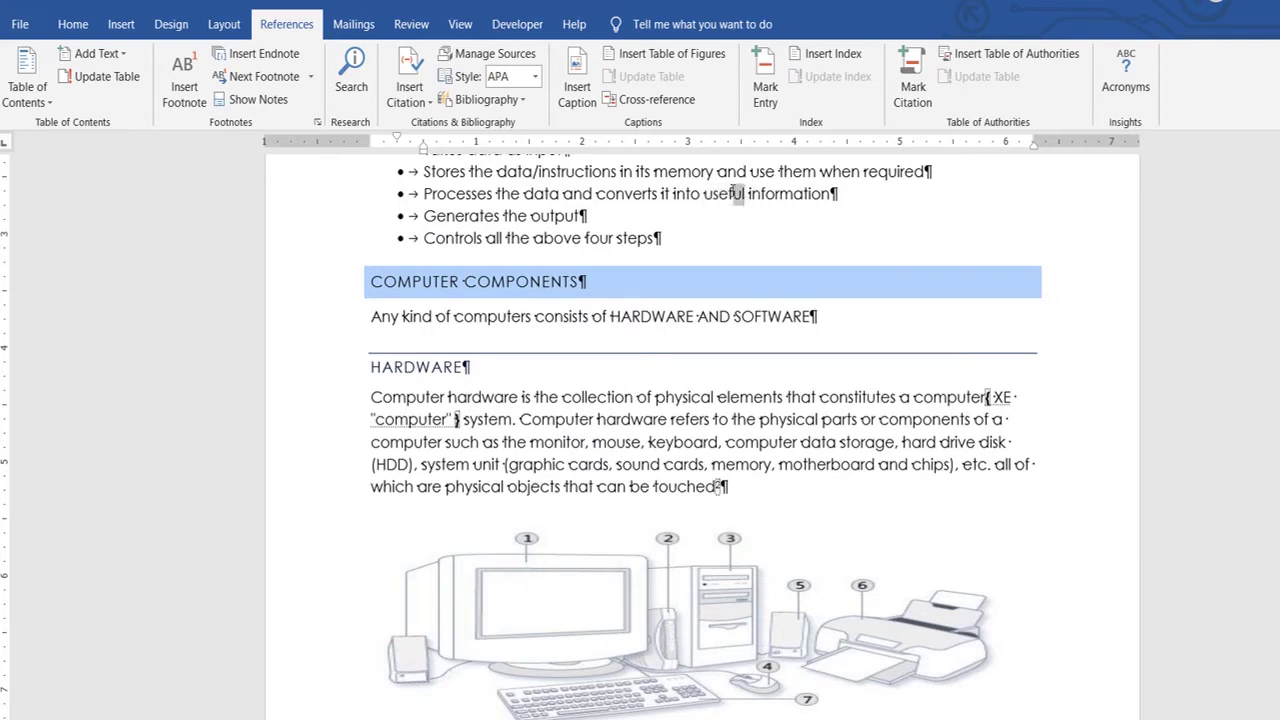
left_click_drag(746, 193, 703, 193)
left_click(765, 78)
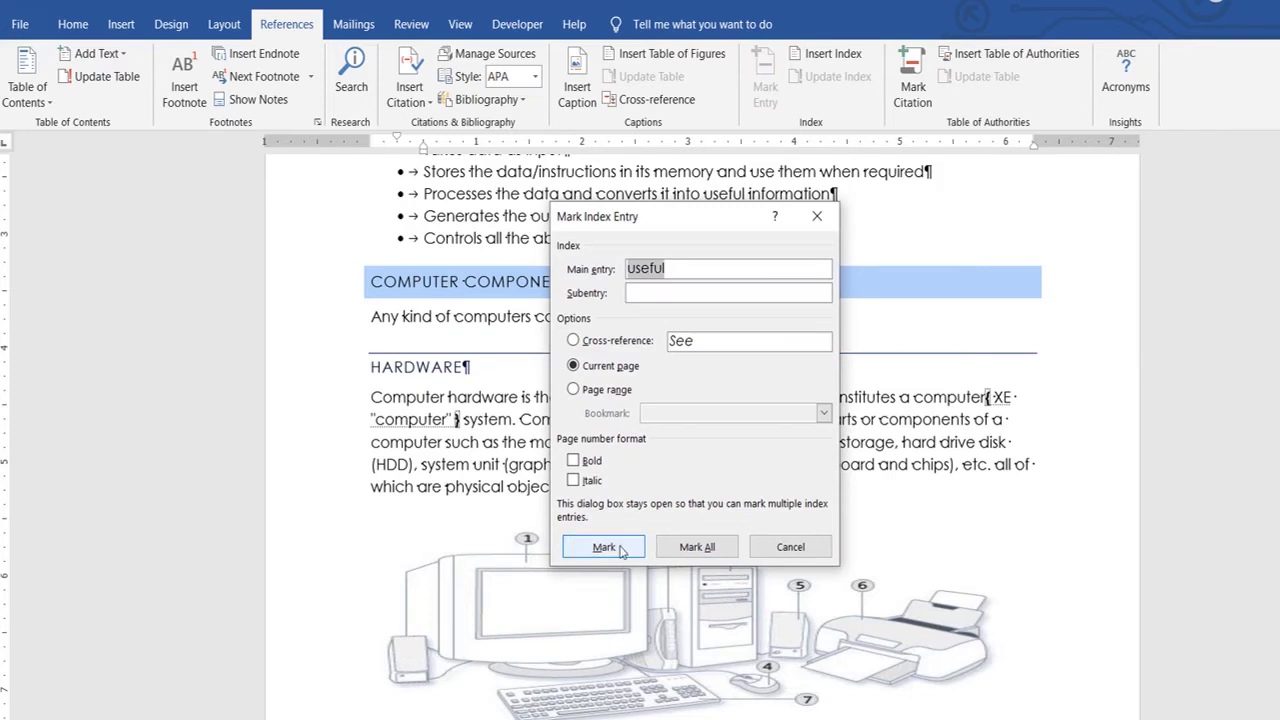
left_click(626, 548)
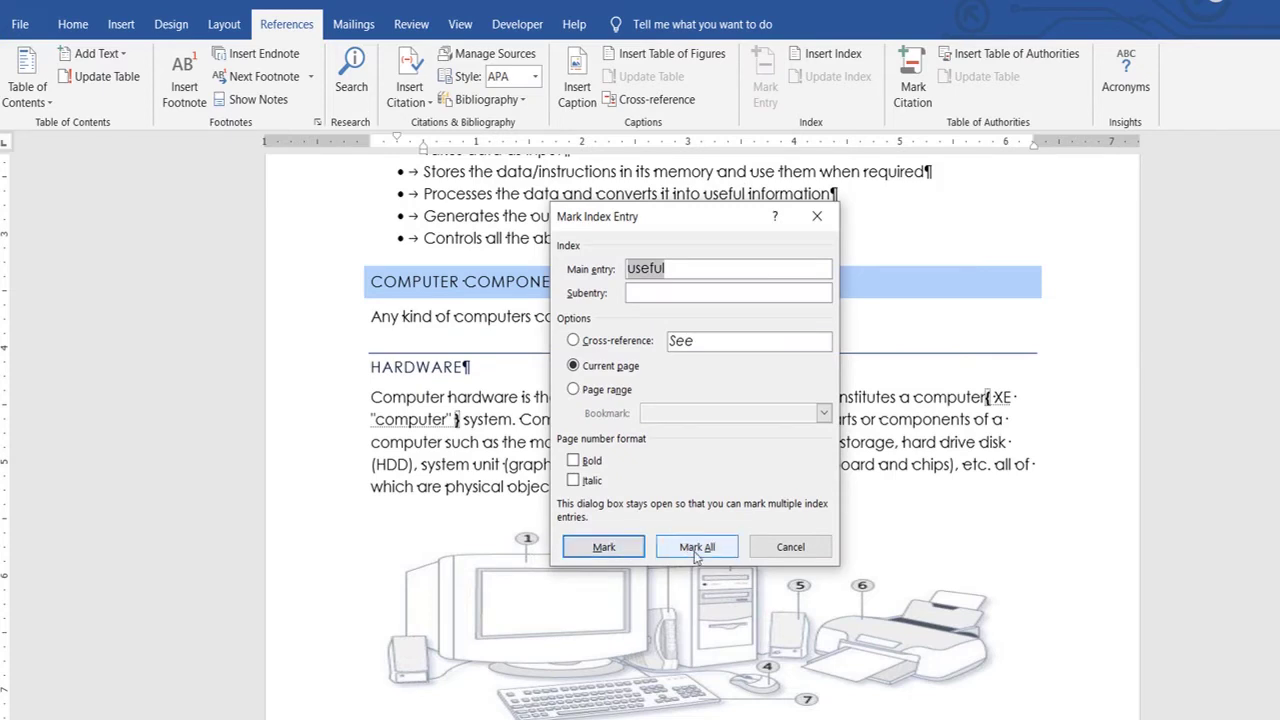
left_click(779, 549)
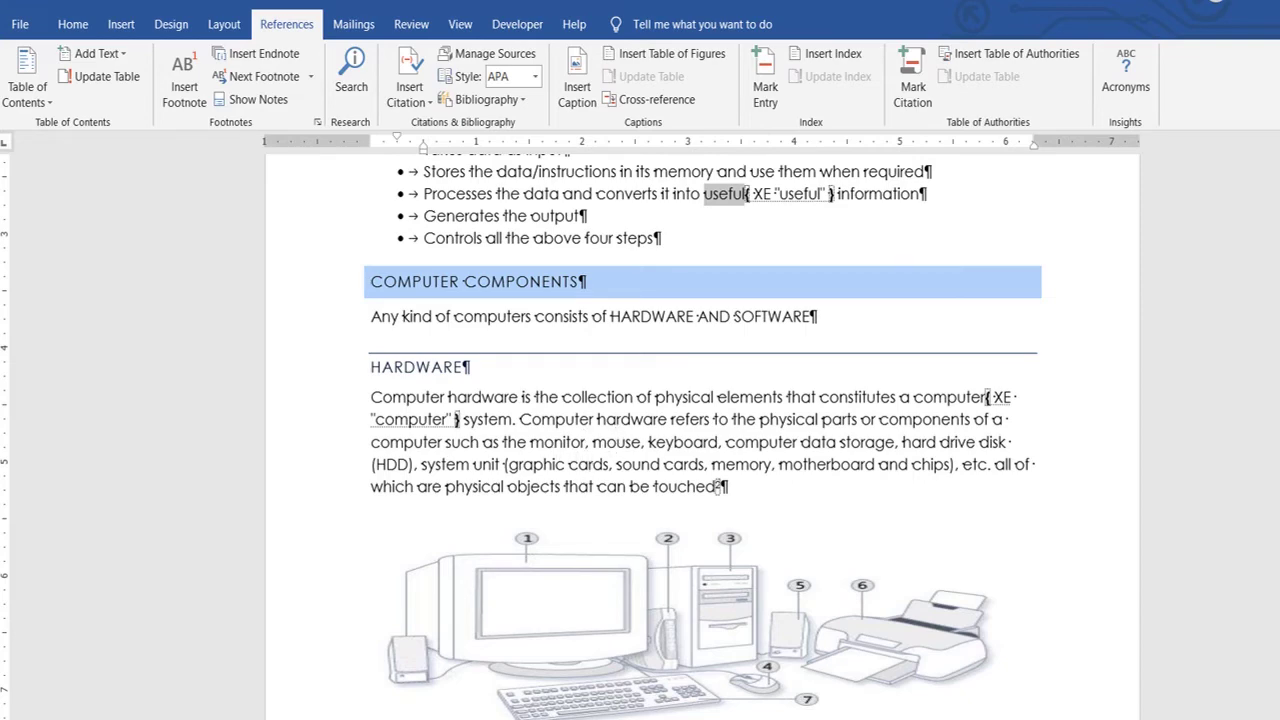
Step: Mark all occurrences of 'Input device' in the Input Devices section as index entries
scroll(700, 430, "down", 2)
scroll(700, 430, "down", 2)
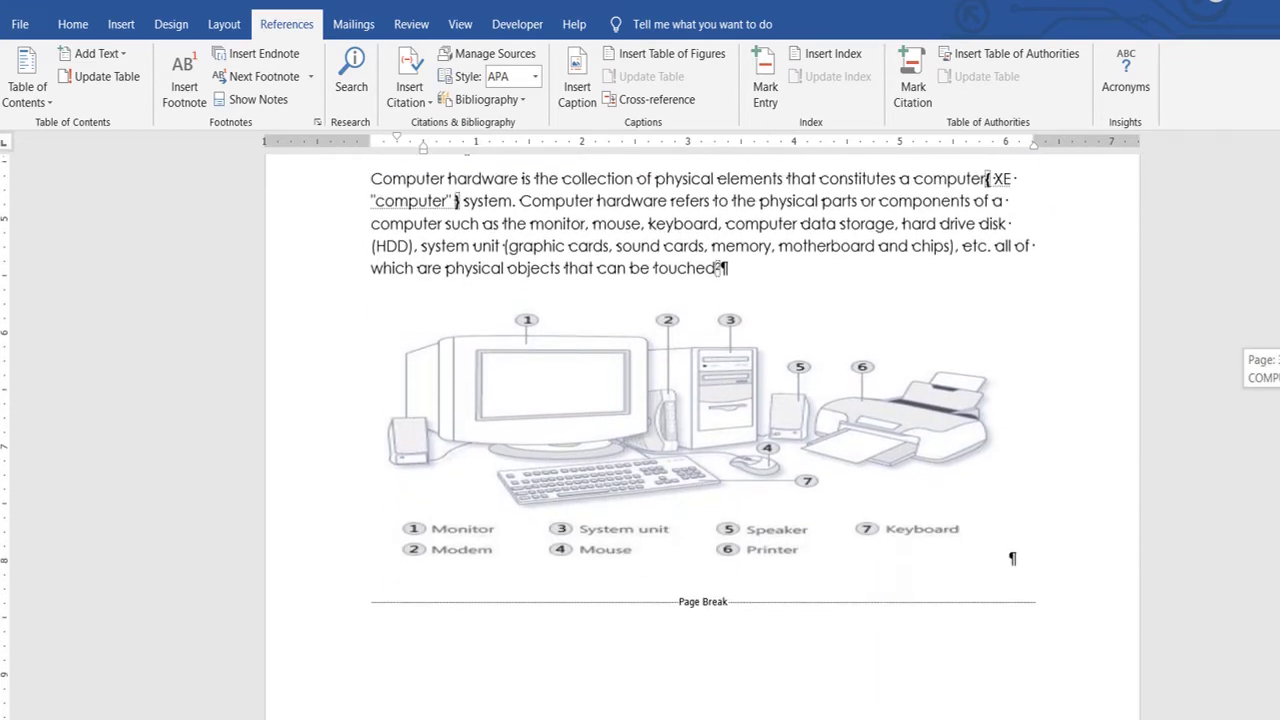
scroll(700, 430, "down", 4)
scroll(700, 430, "down", 5)
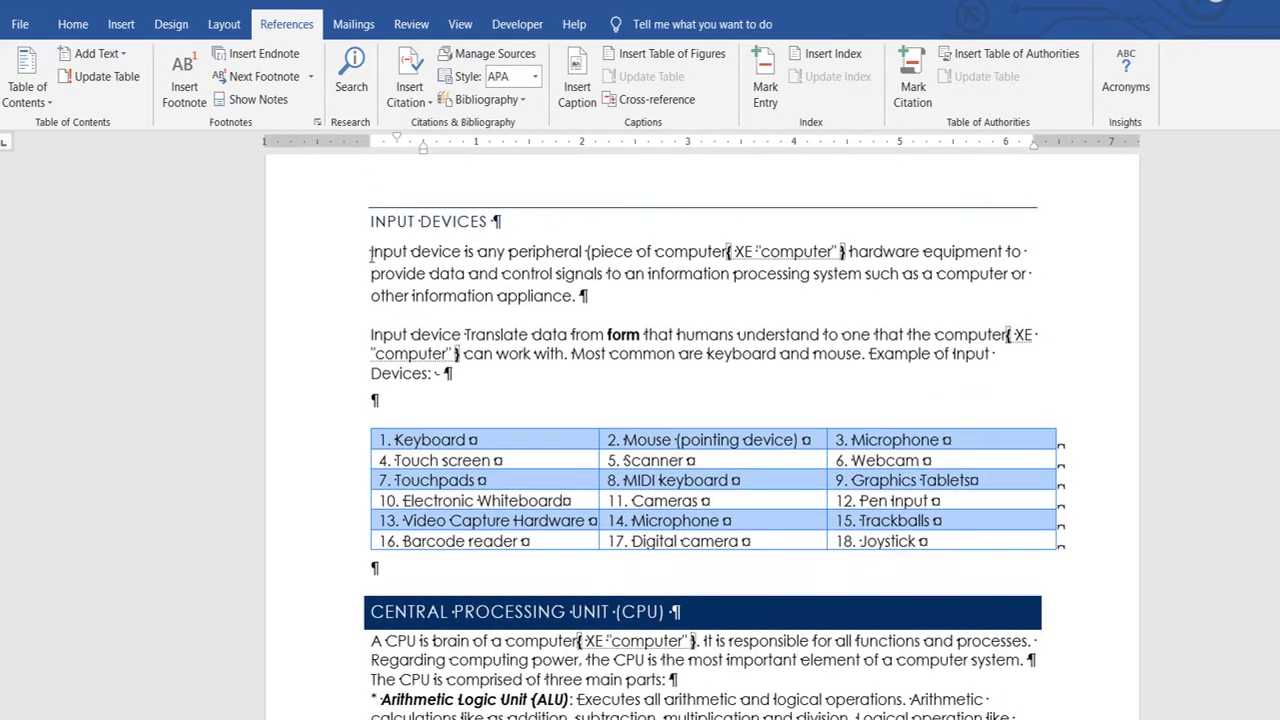
left_click_drag(390, 251, 446, 253)
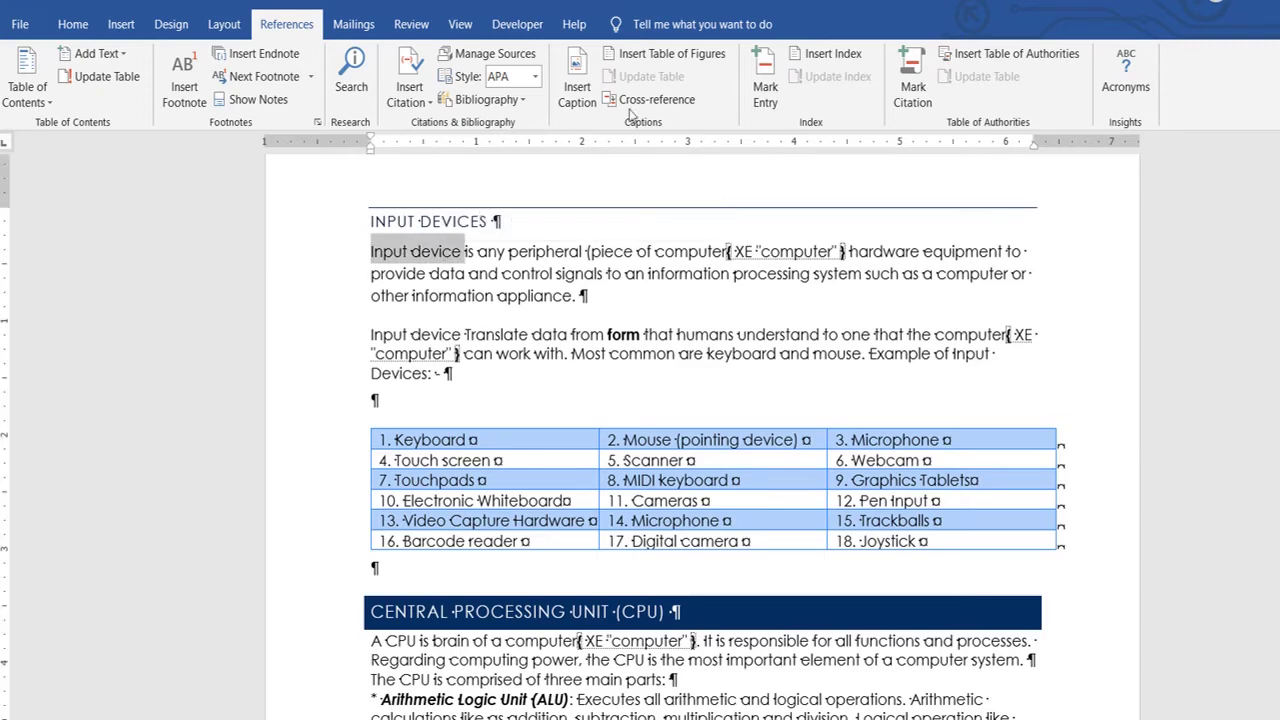
left_click(765, 78)
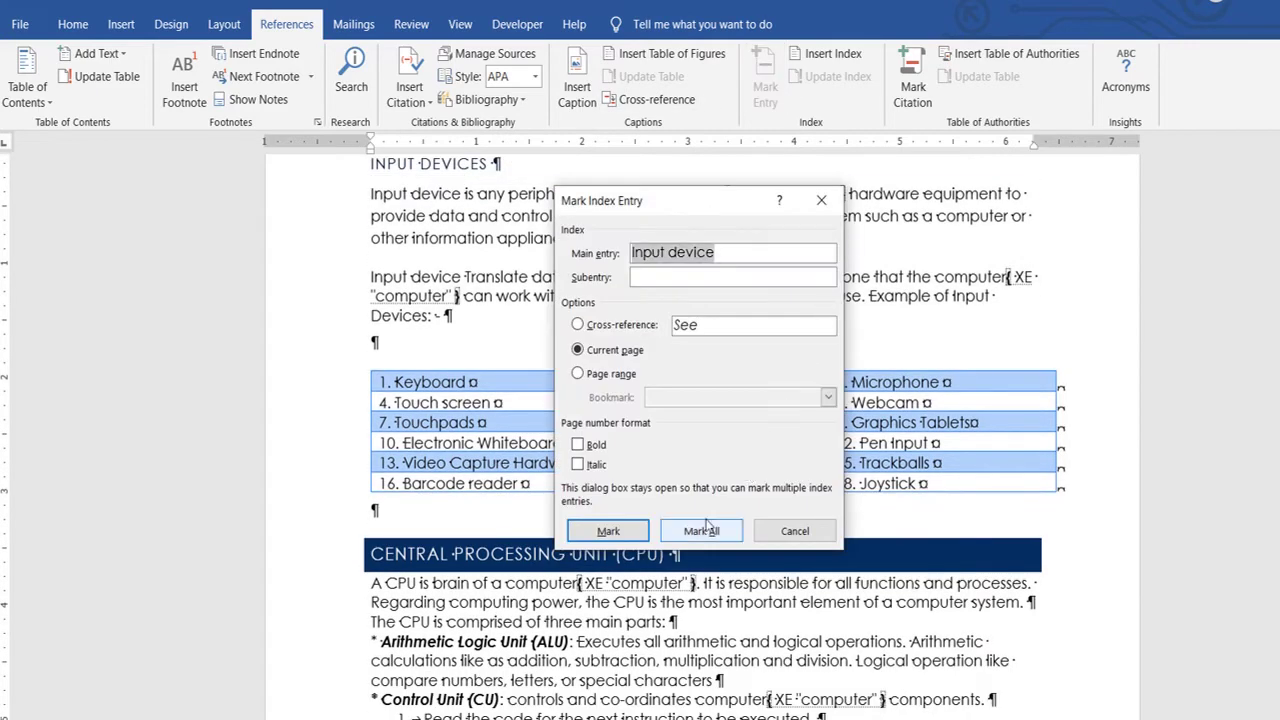
left_click(644, 536)
left_click(620, 532)
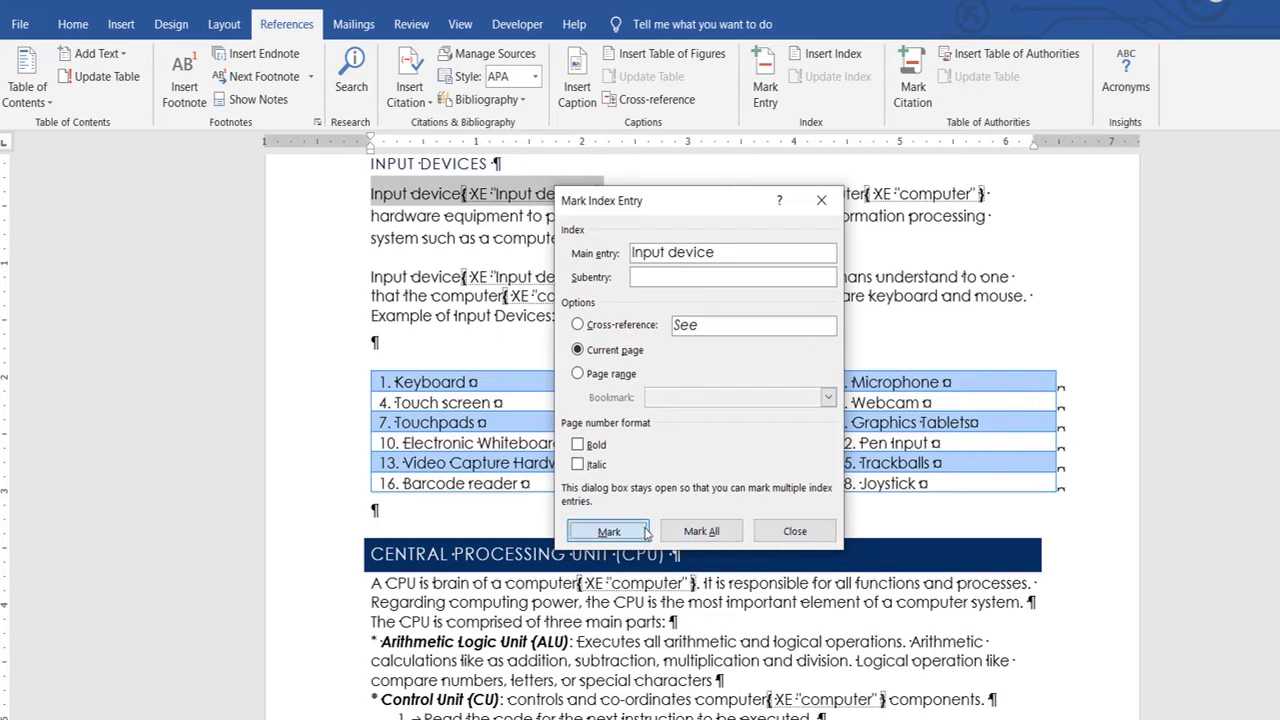
left_click(793, 533)
mouse_move(850, 424)
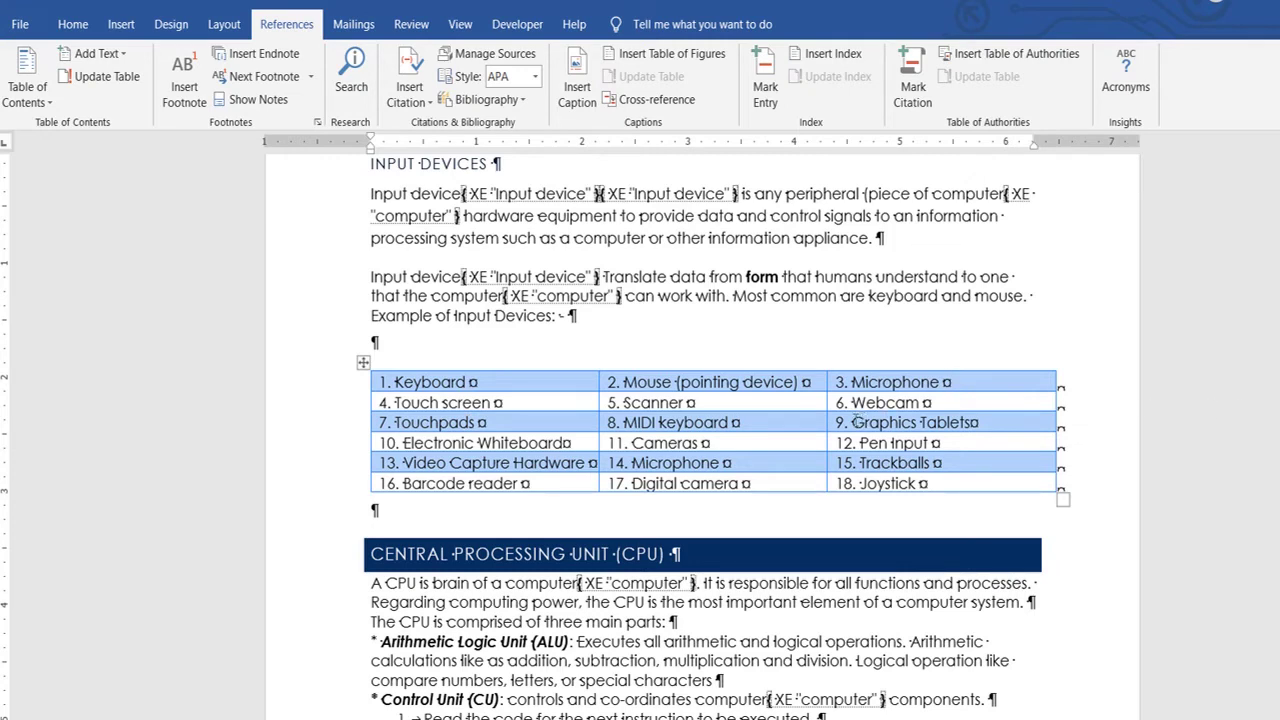
Step: Mark 'Microphone' in the input devices table as an index entry
triple_click(855, 421)
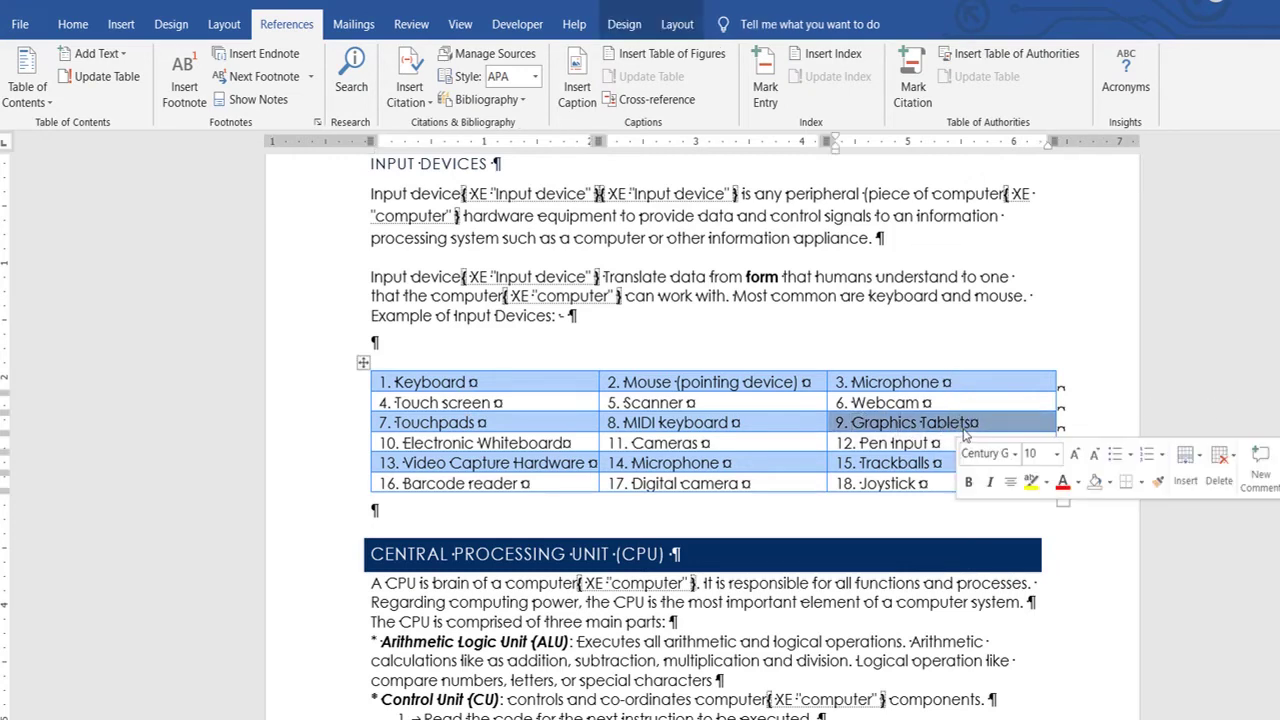
left_click(964, 422)
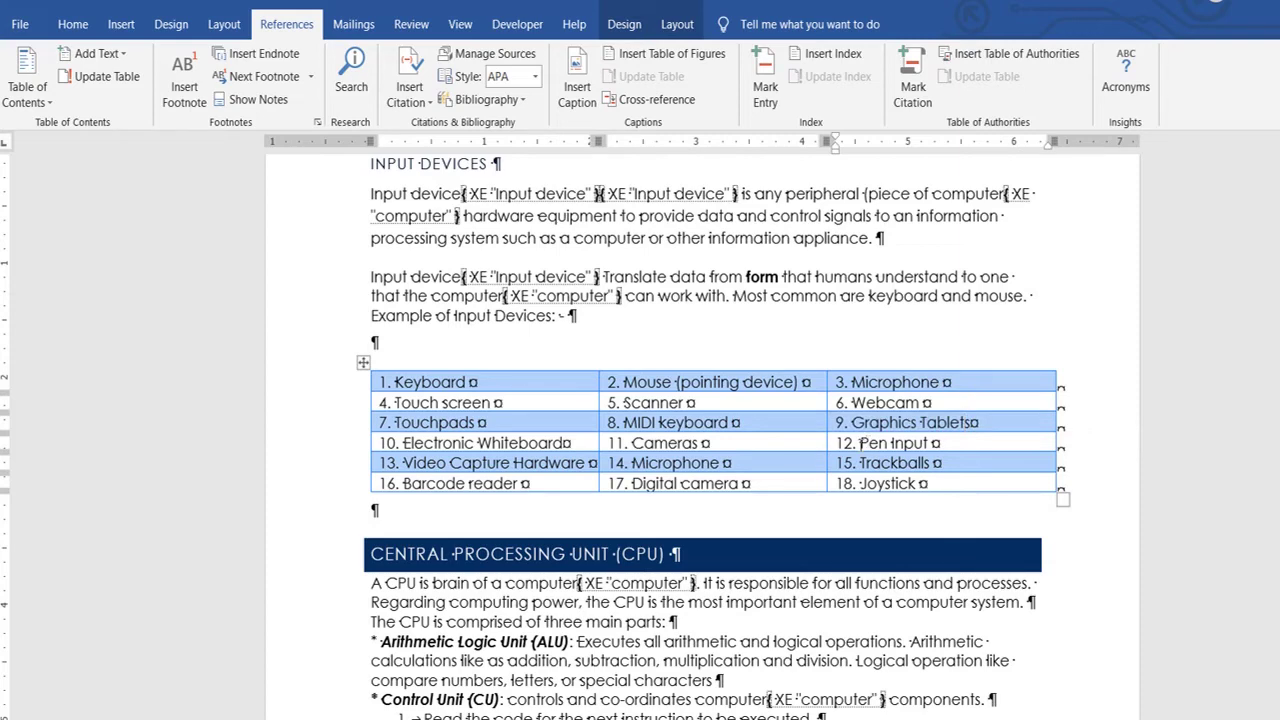
left_click_drag(852, 381, 940, 382)
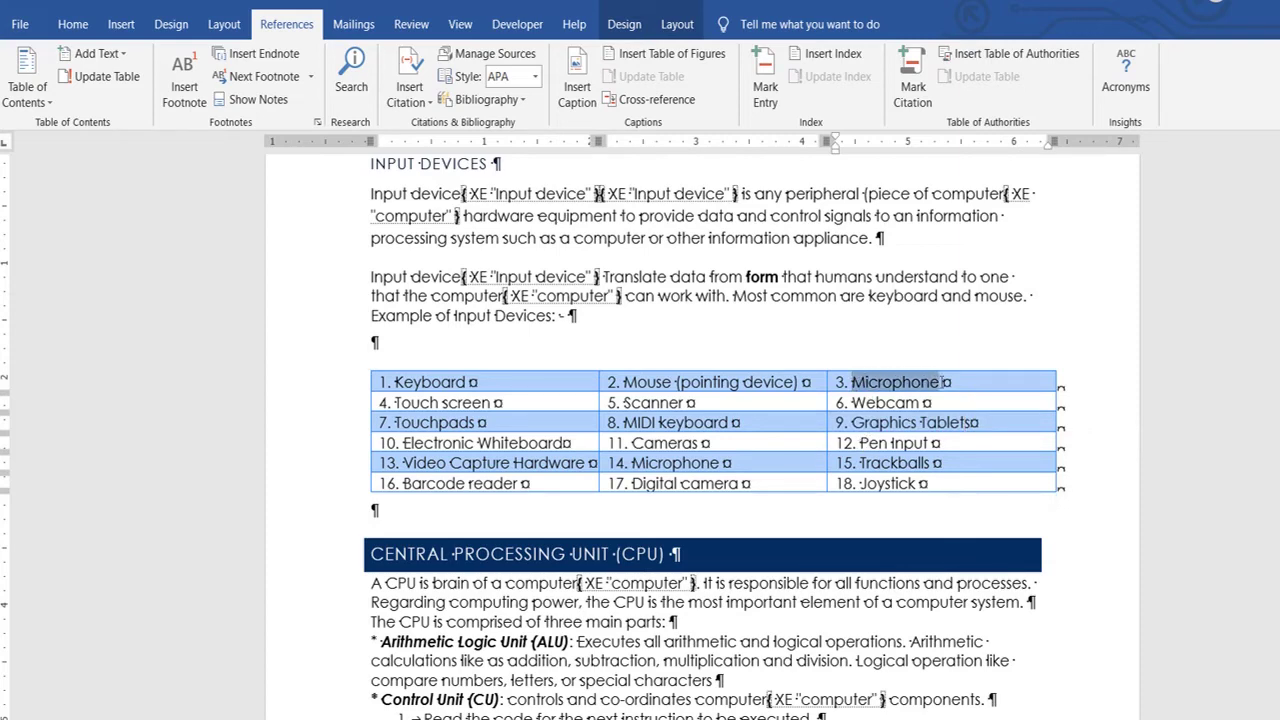
left_click(765, 80)
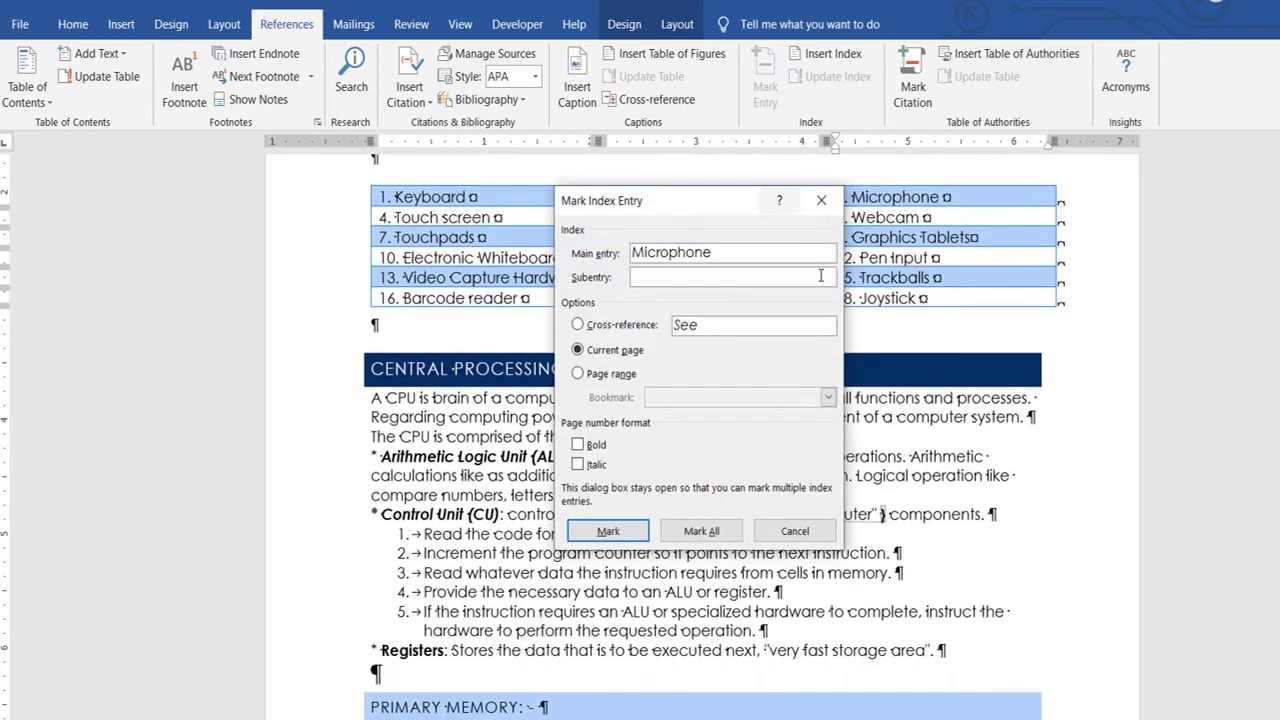
left_click(641, 541)
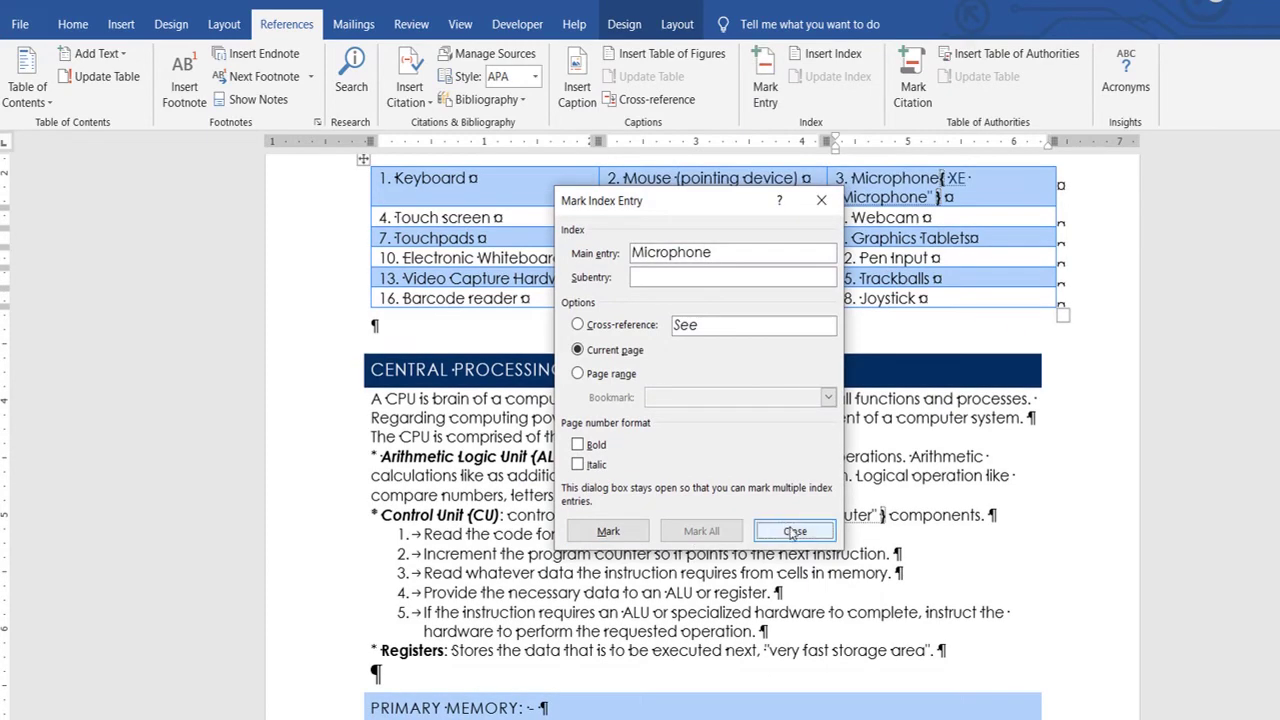
left_click(794, 531)
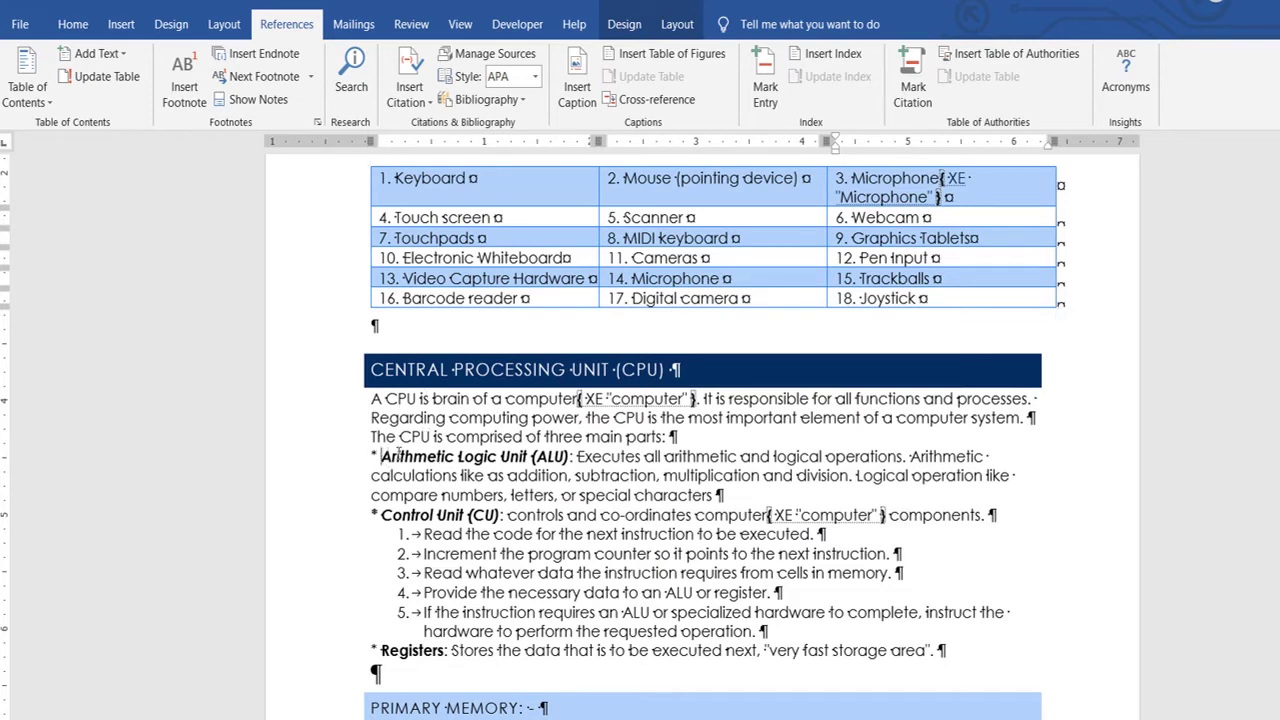
Step: Mark all occurrences of 'Arithmetic Logic Unit' in the CPU section as index entries
left_click_drag(381, 458, 523, 458)
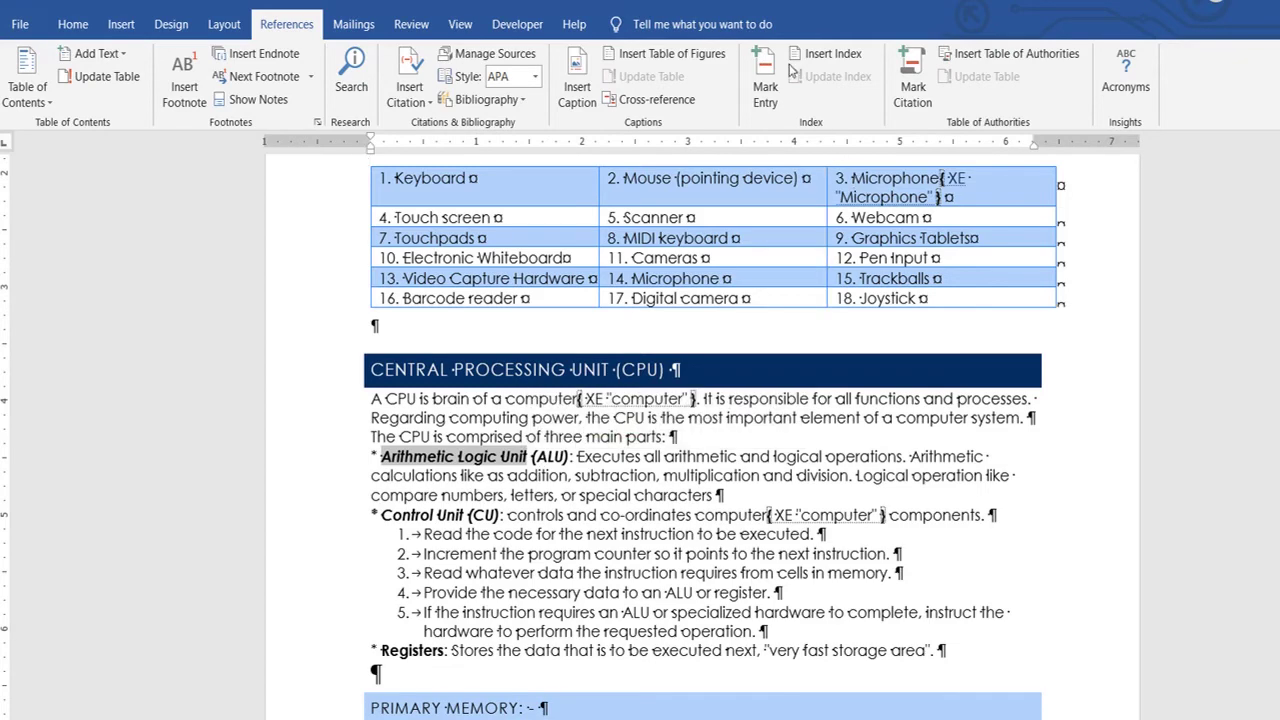
left_click(765, 88)
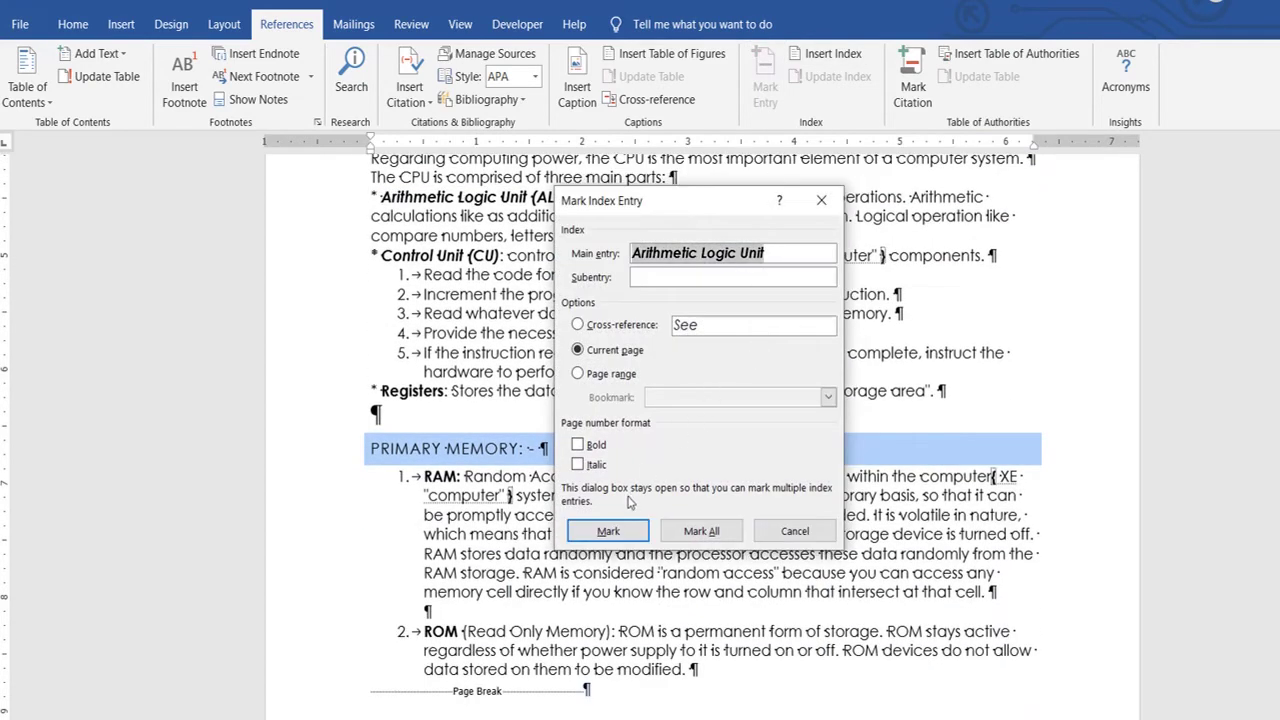
left_click(701, 531)
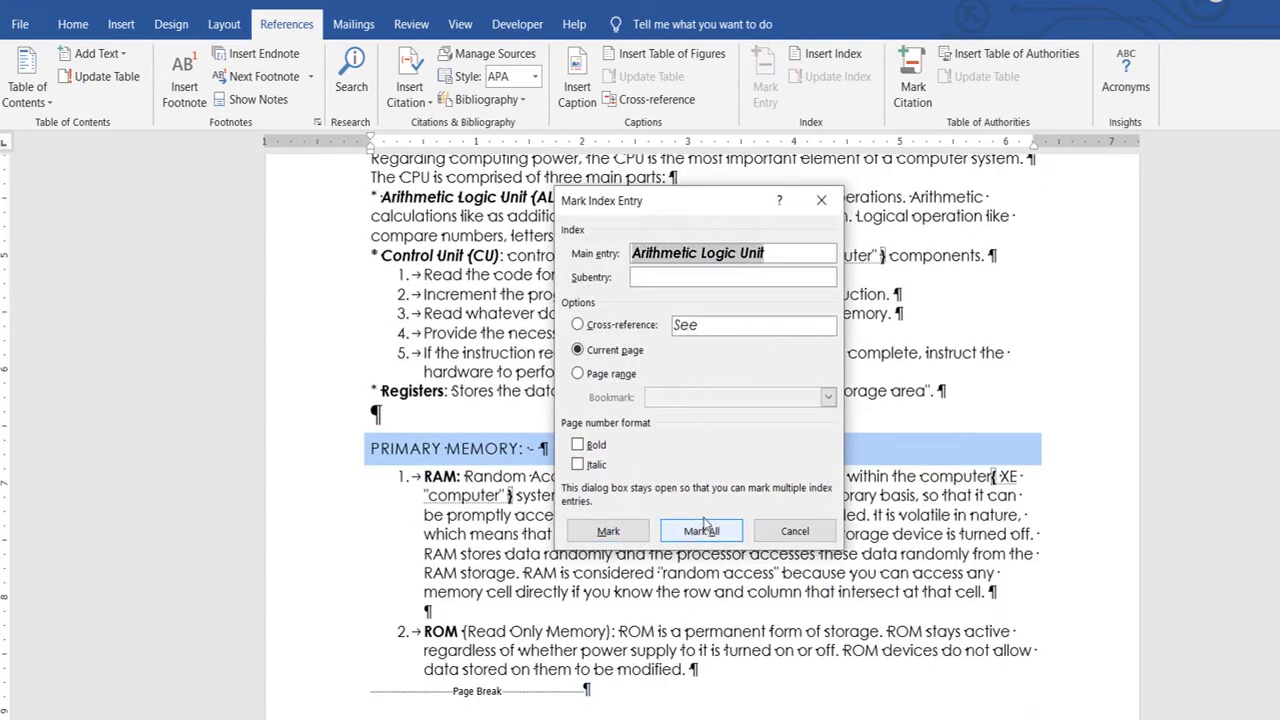
left_click(787, 531)
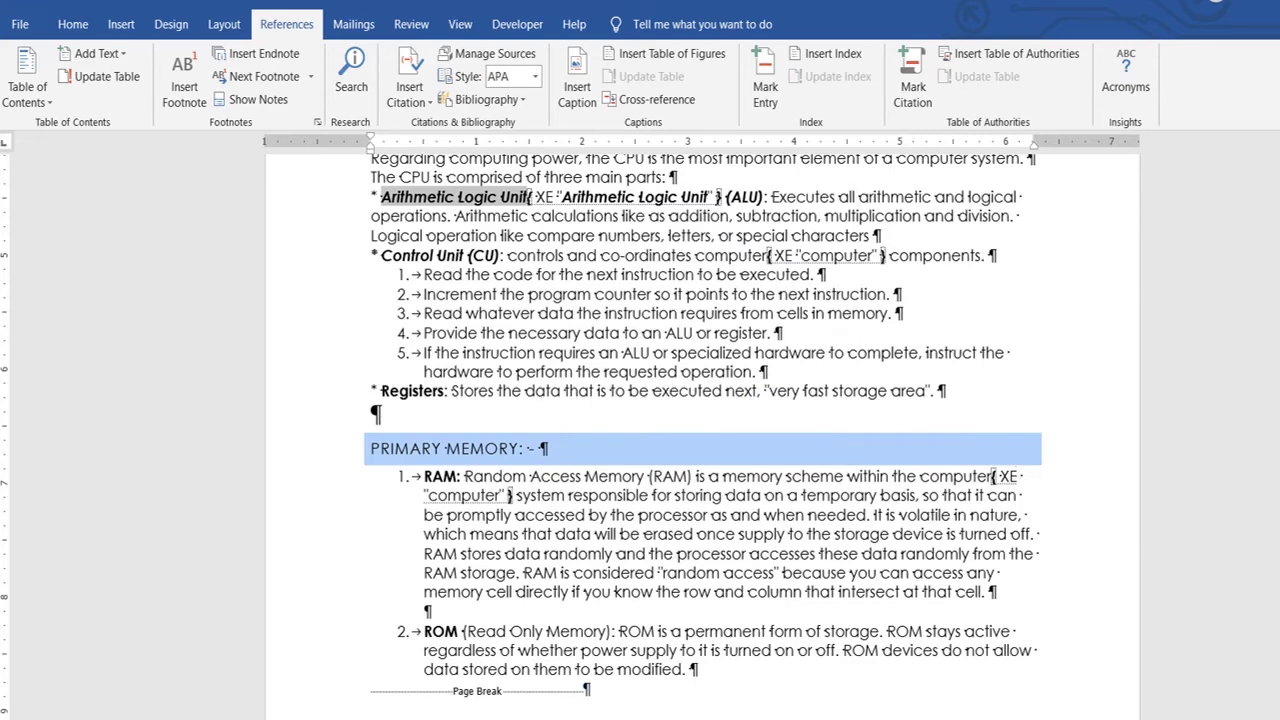
Step: Mark the SECONDARY heading word as an index entry
scroll(700, 430, "down", 3)
scroll(700, 430, "down", 3)
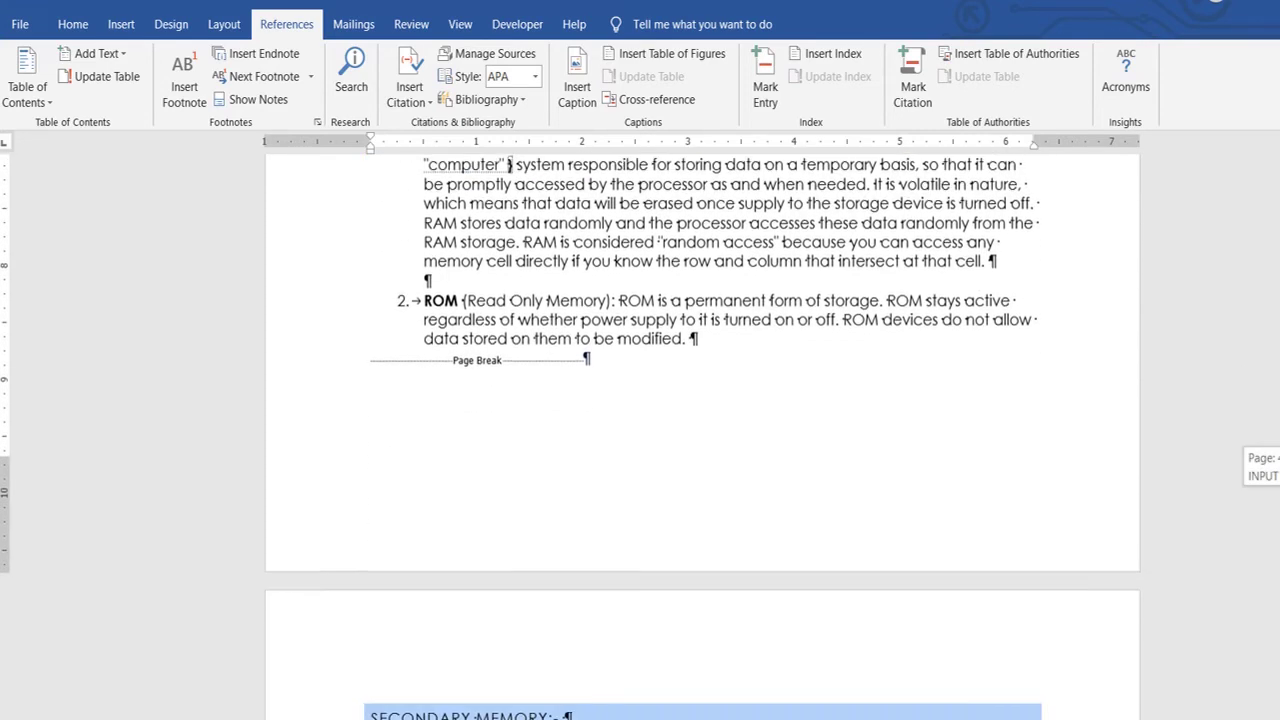
scroll(700, 430, "down", 4)
scroll(700, 440, "down", 3)
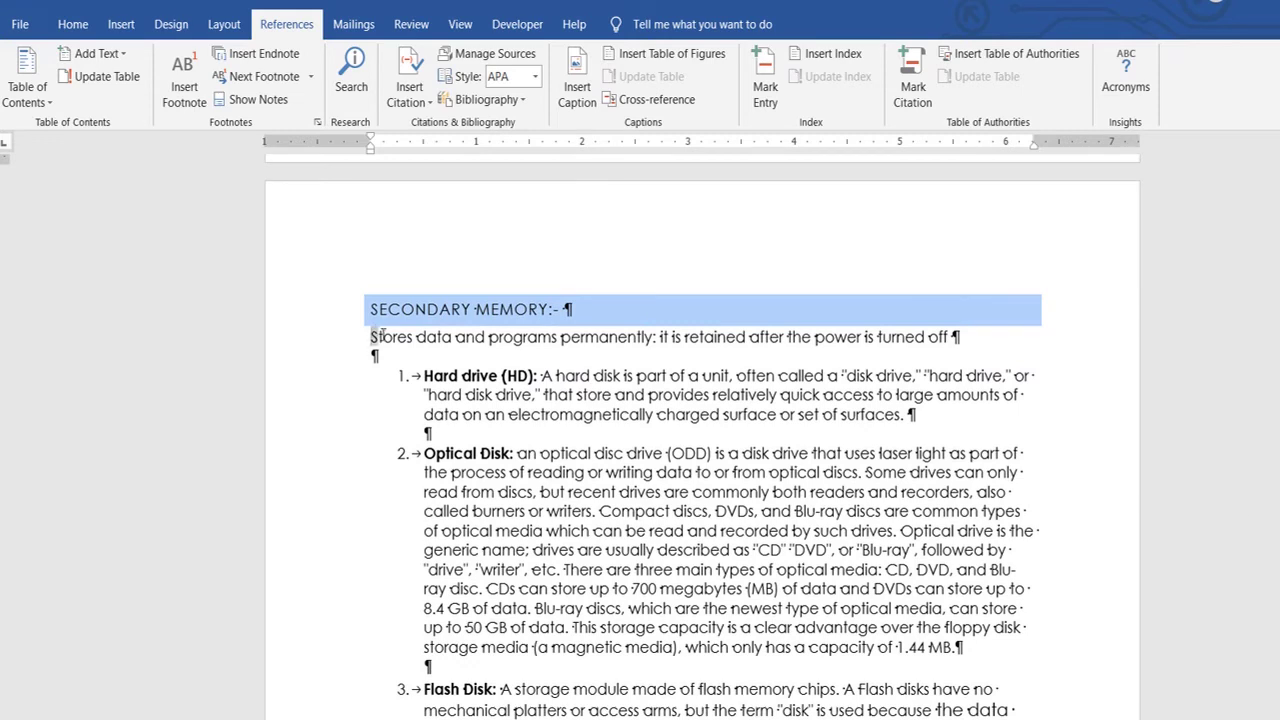
left_click_drag(381, 337, 410, 340)
left_click_drag(371, 309, 471, 310)
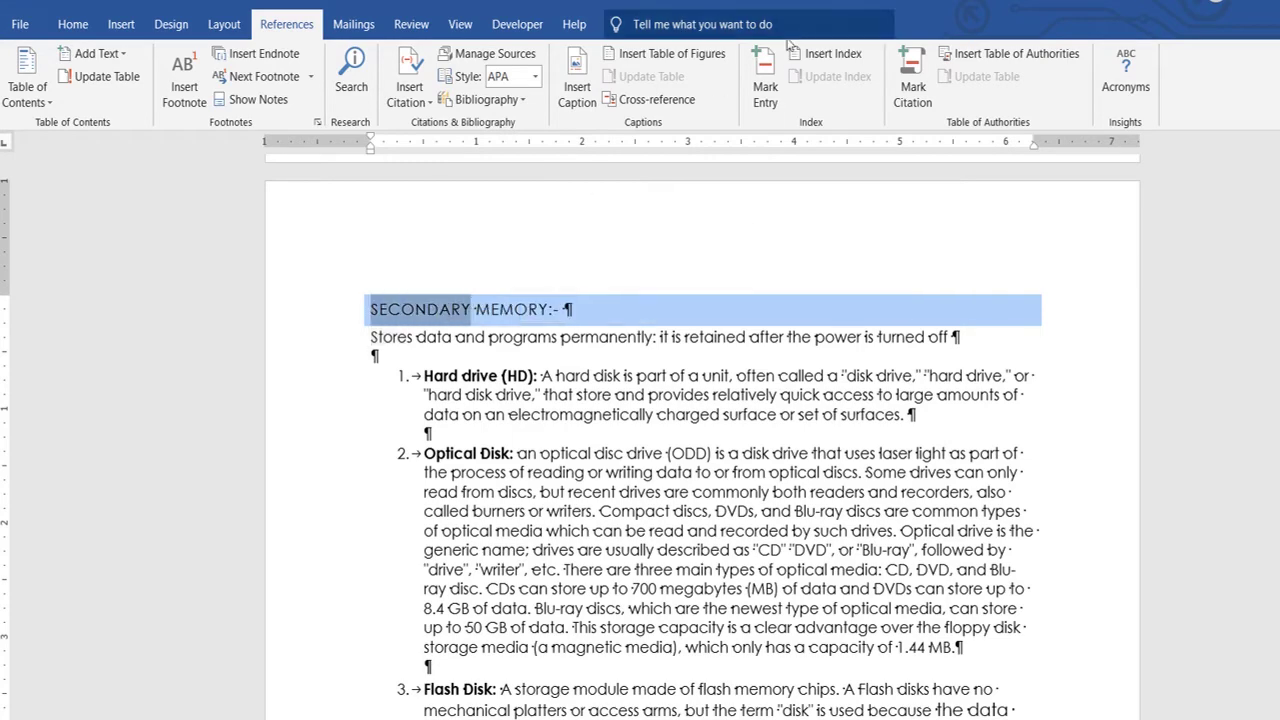
left_click(765, 87)
left_click(705, 531)
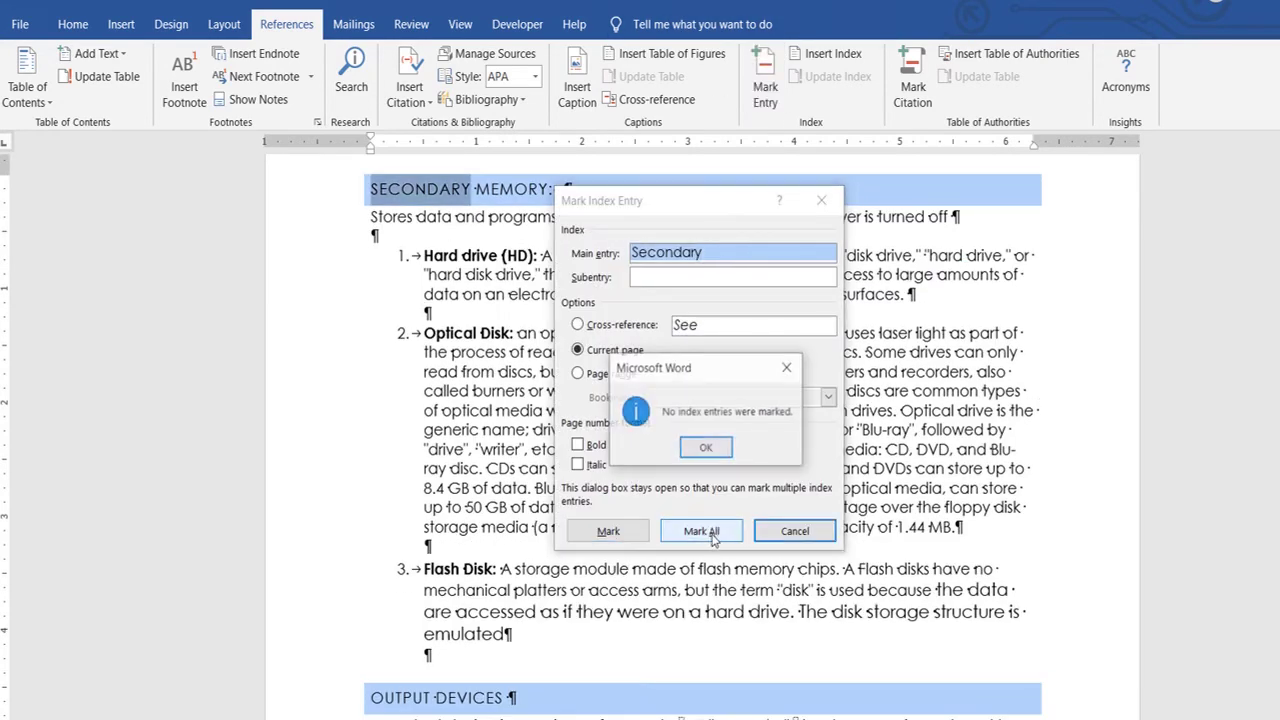
left_click(705, 447)
left_click(608, 531)
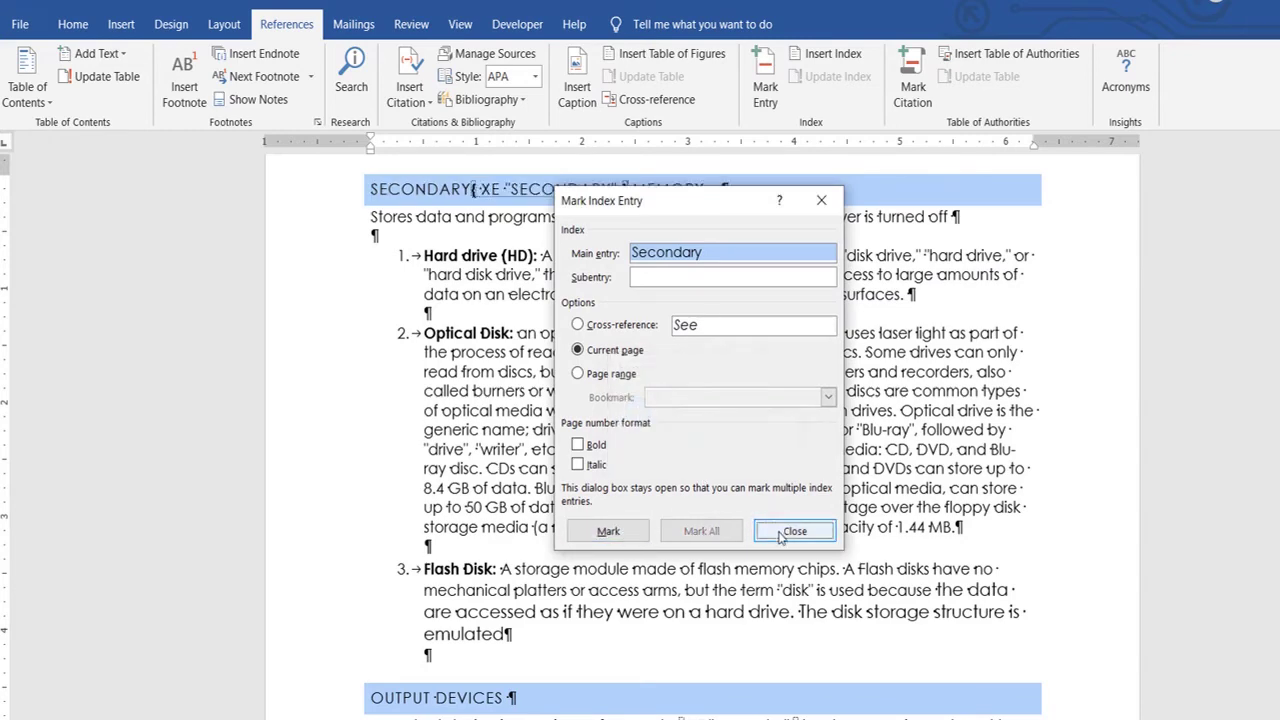
left_click(608, 531)
left_click(782, 528)
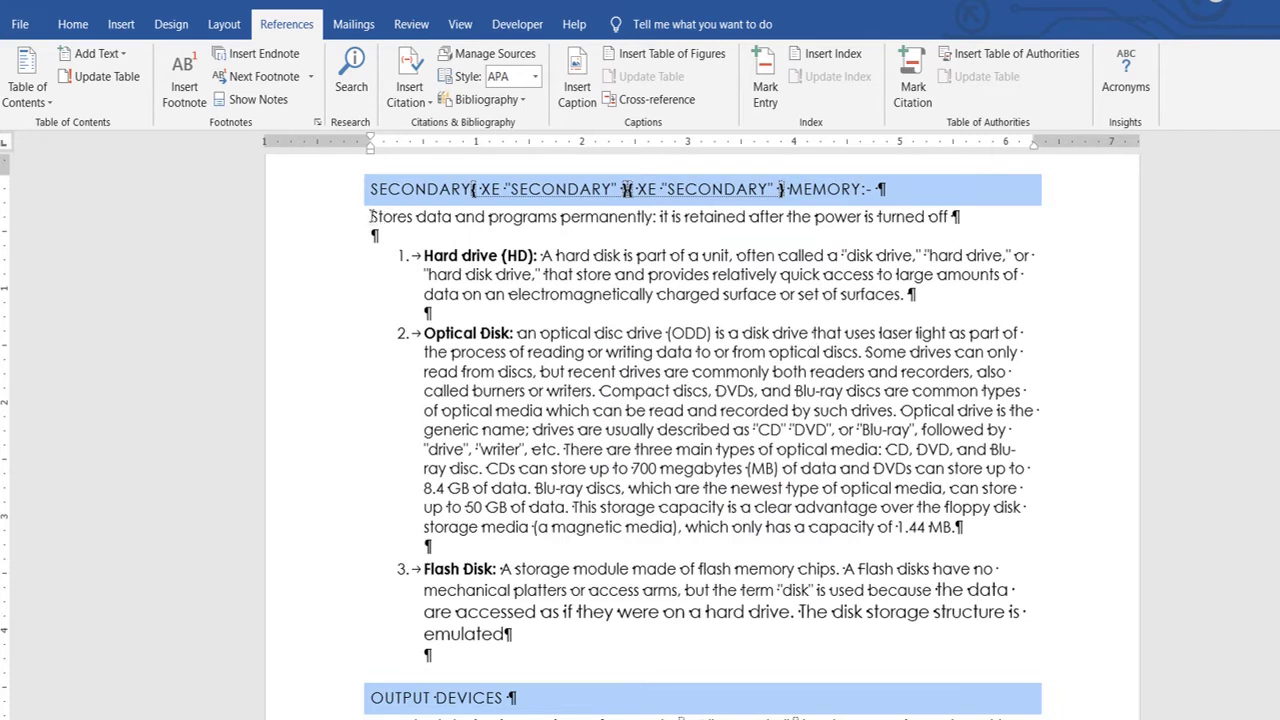
Step: Mark all occurrences of Optical Disk and output device as index entries
left_click_drag(424, 335, 512, 335)
left_click(765, 80)
left_click(690, 535)
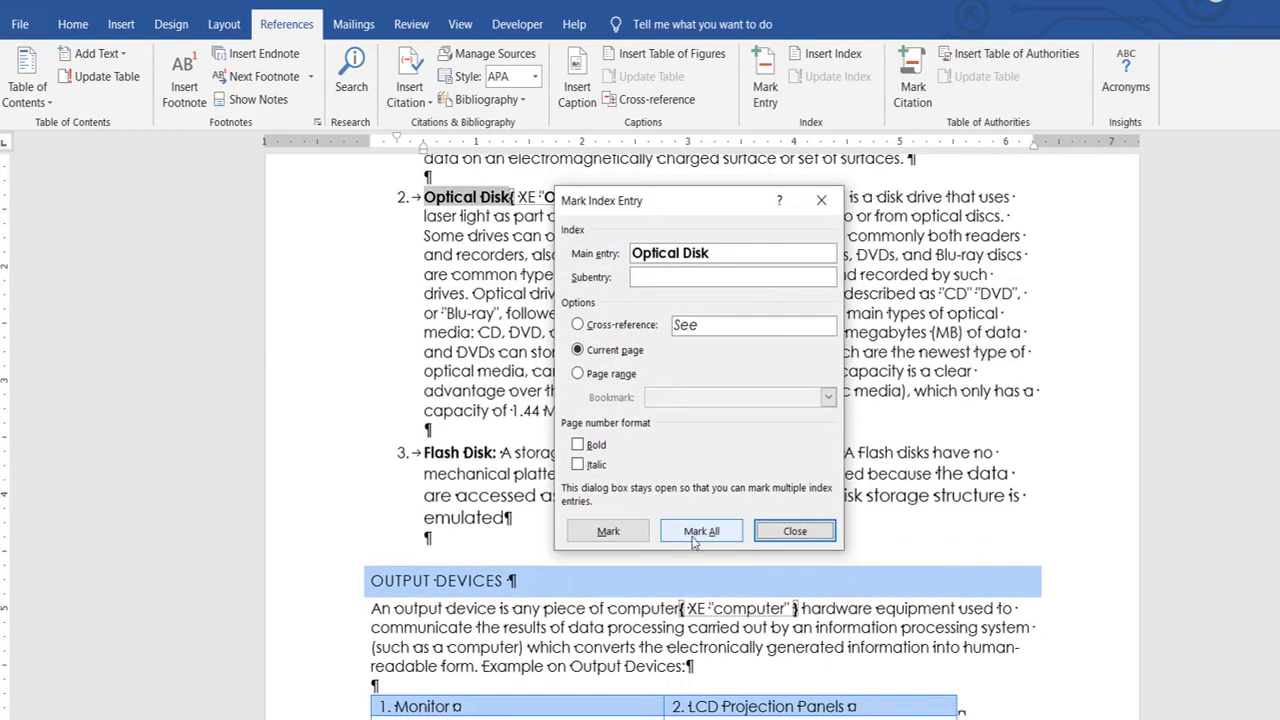
left_click(794, 531)
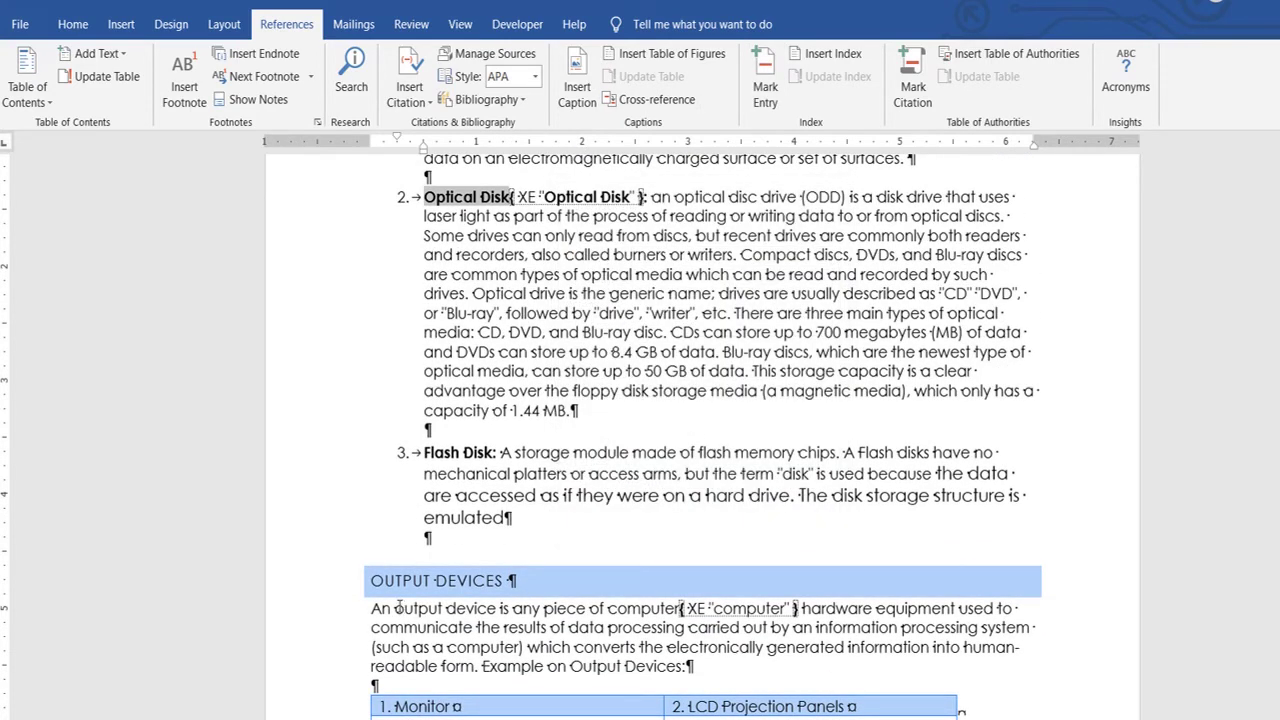
left_click_drag(394, 607, 497, 608)
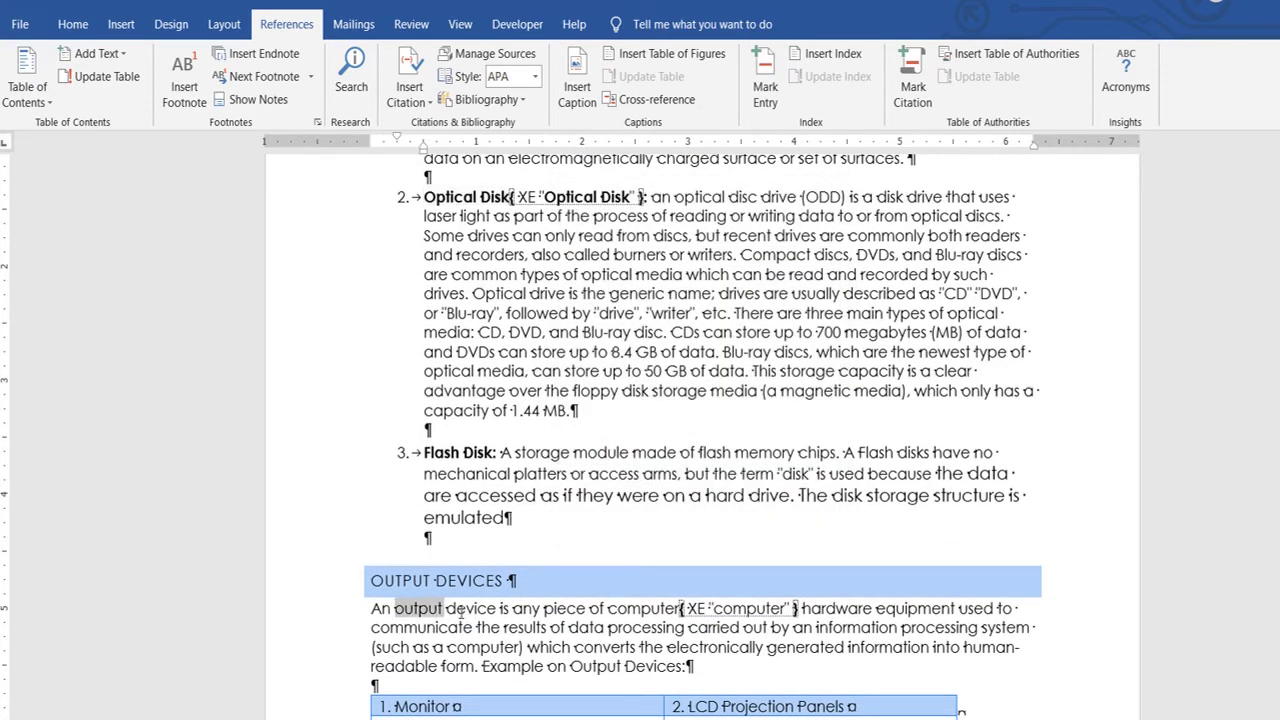
left_click(765, 85)
left_click(701, 531)
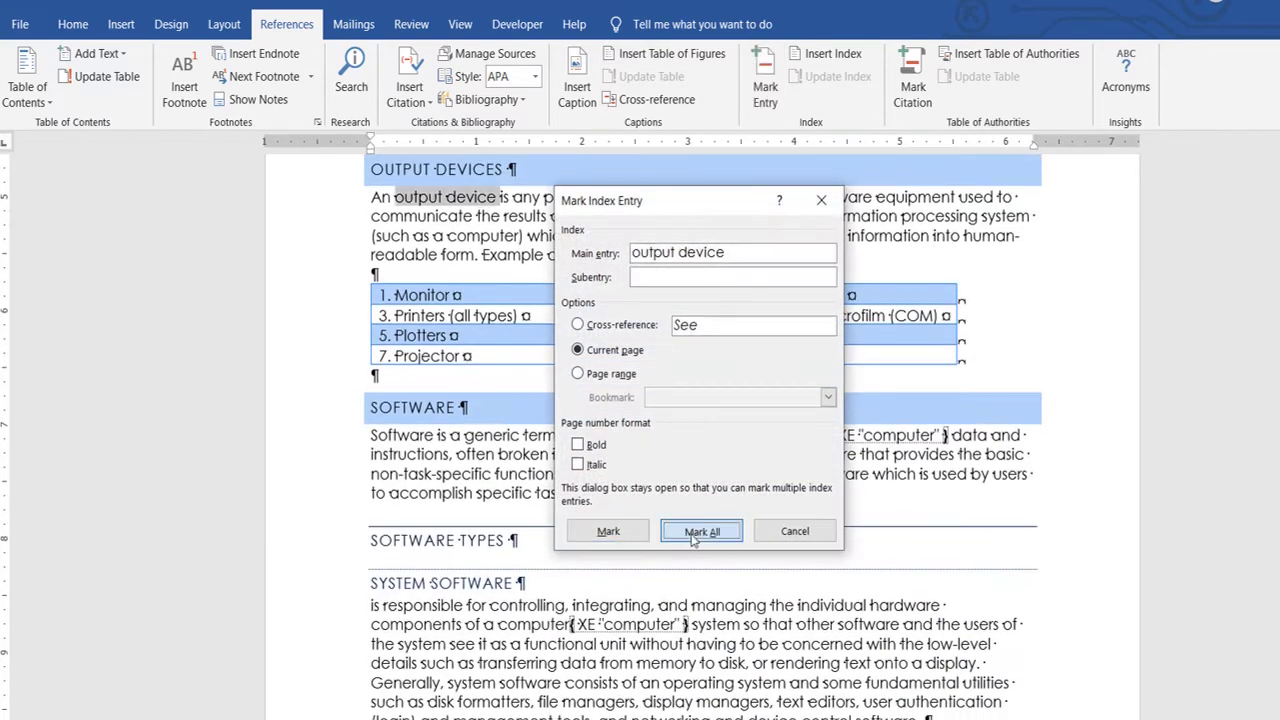
left_click(786, 531)
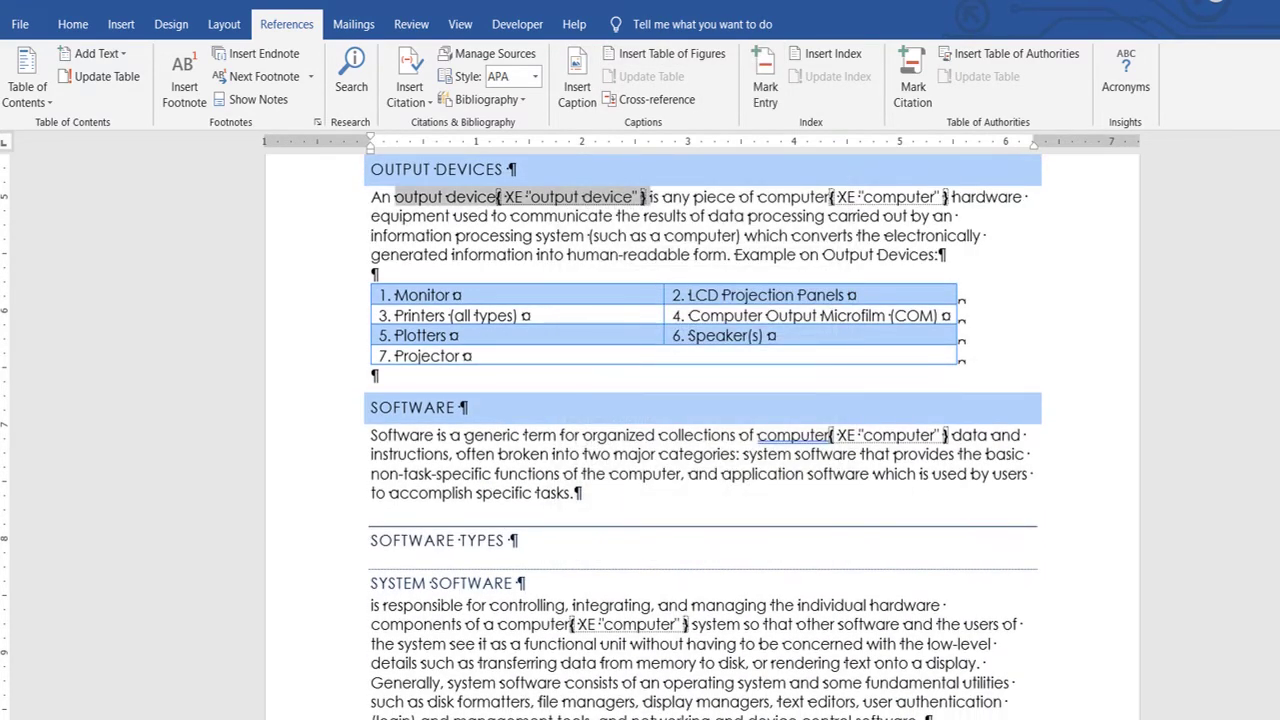
Step: Mark the APPLICATION heading word as an index entry
scroll(443, 343, "down", 10)
scroll(443, 343, "down", 1)
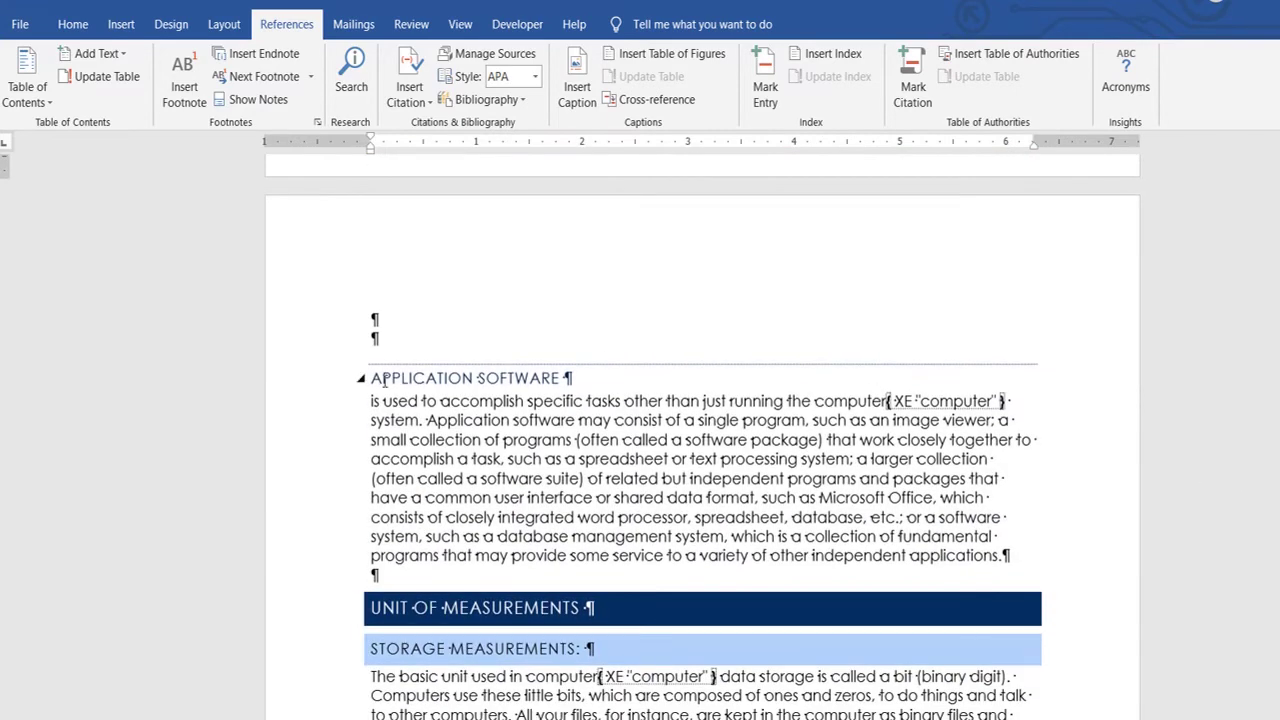
left_click_drag(372, 378, 473, 378)
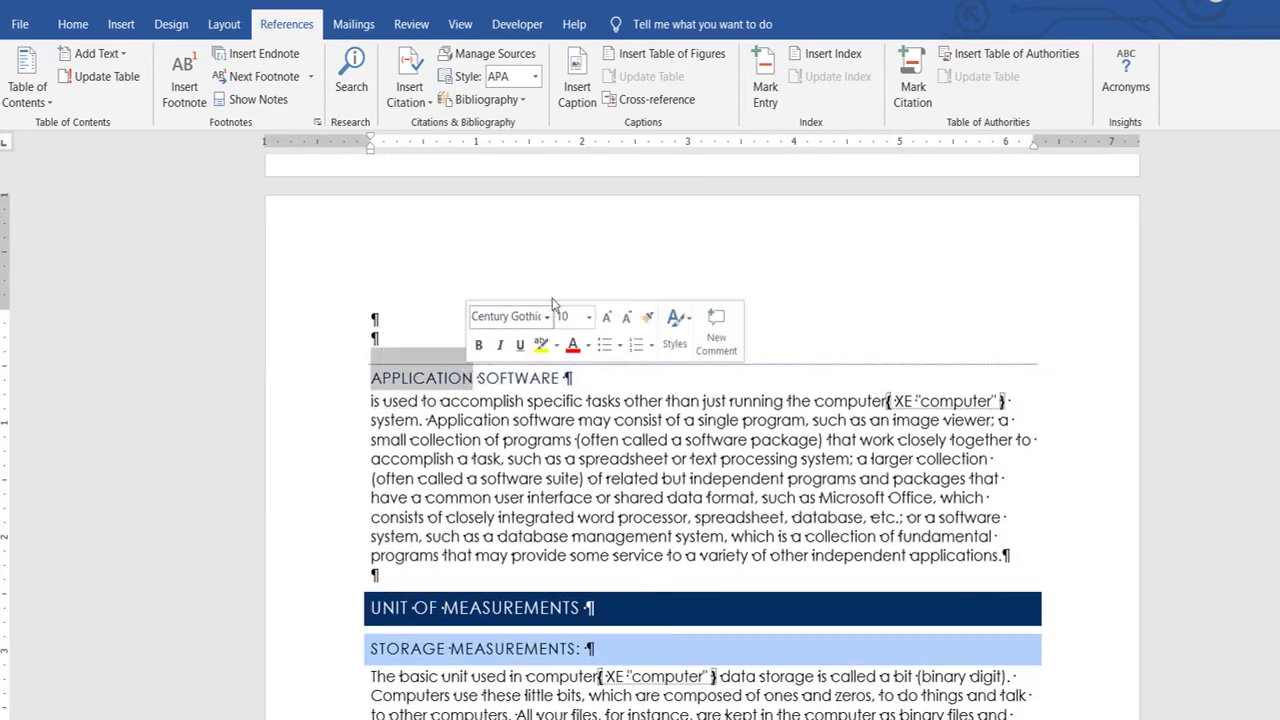
left_click(764, 94)
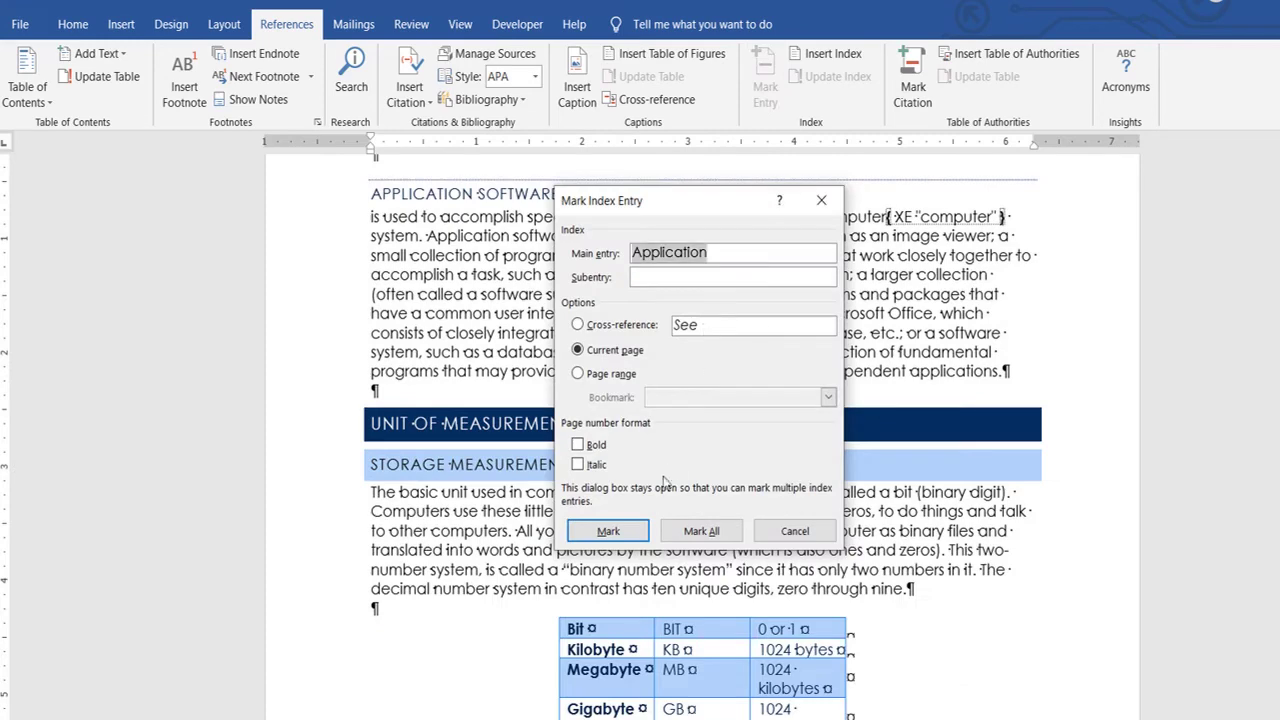
left_click(701, 531)
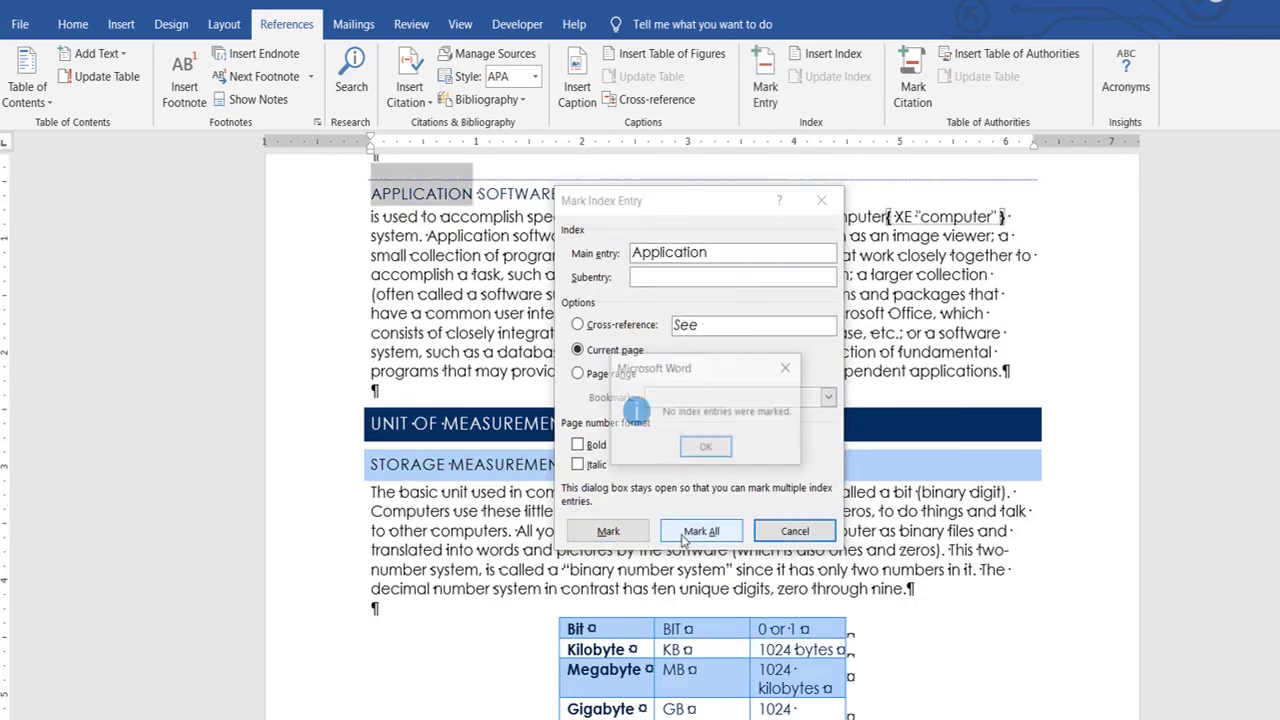
left_click(716, 449)
left_click(609, 531)
left_click(795, 531)
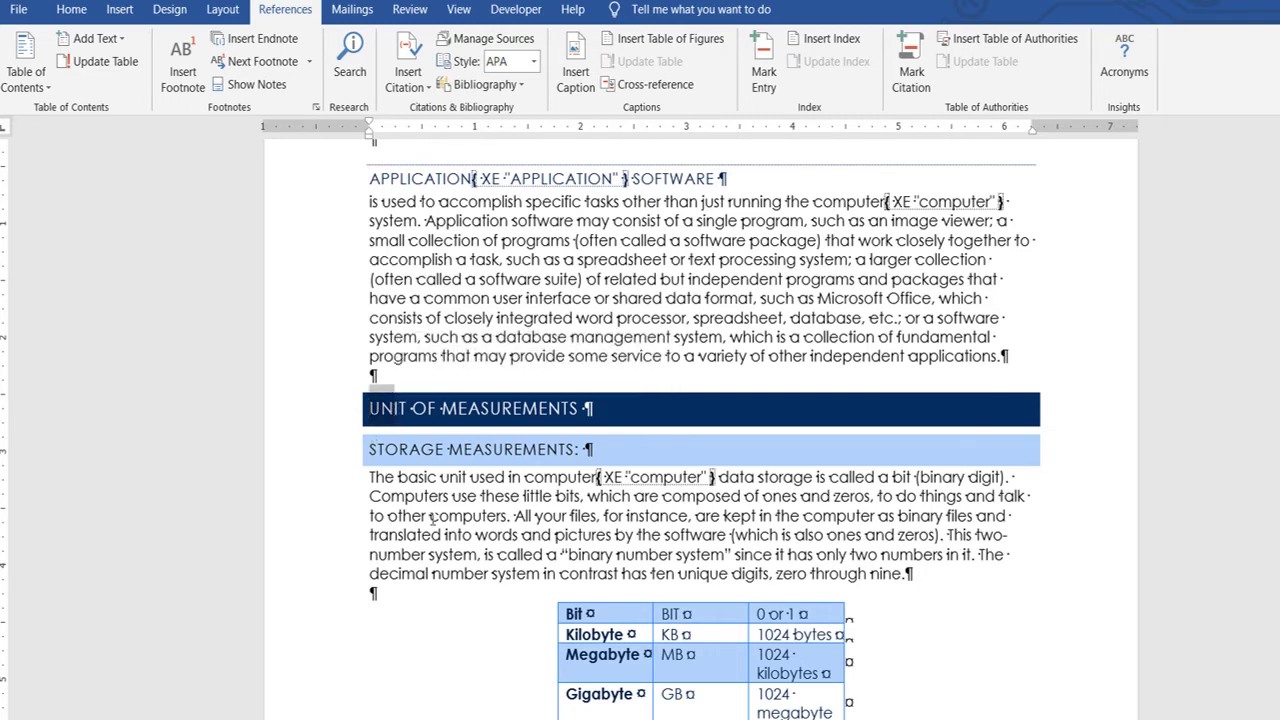
Step: Mark all occurrences of unit as index entries and scroll to the INDEX page
left_click_drag(444, 477, 464, 477)
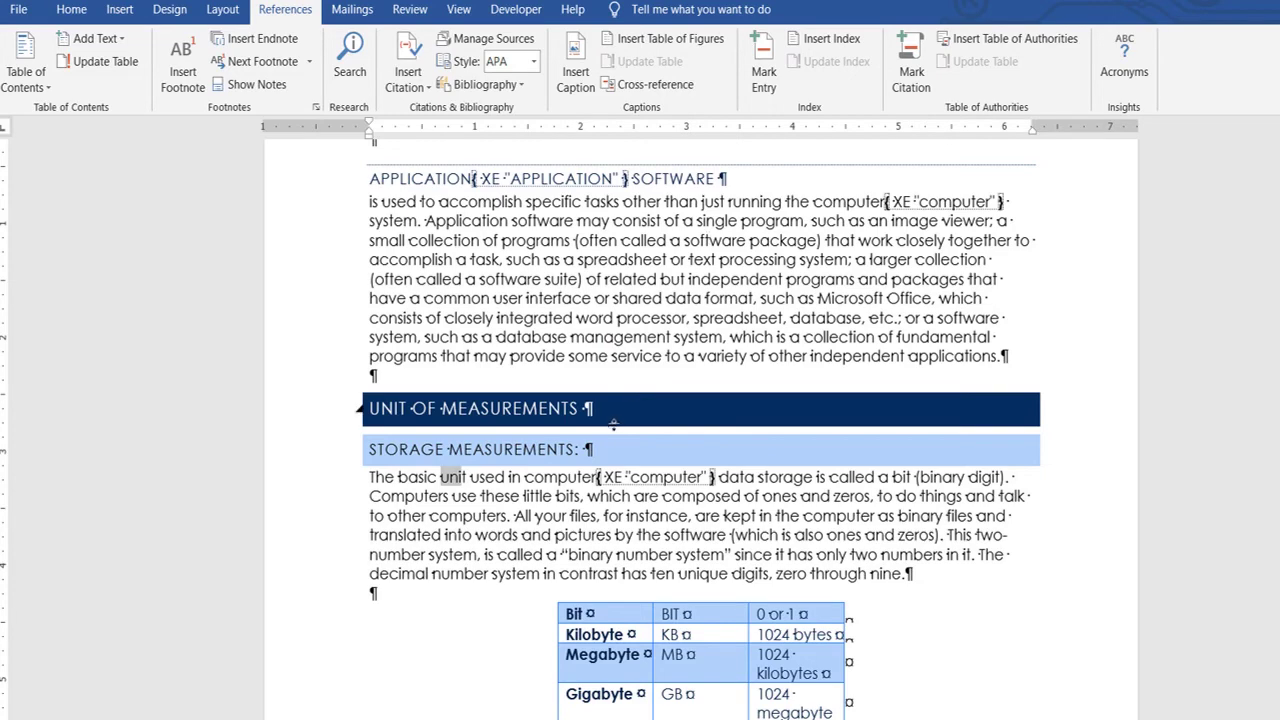
left_click(776, 62)
left_click(690, 518)
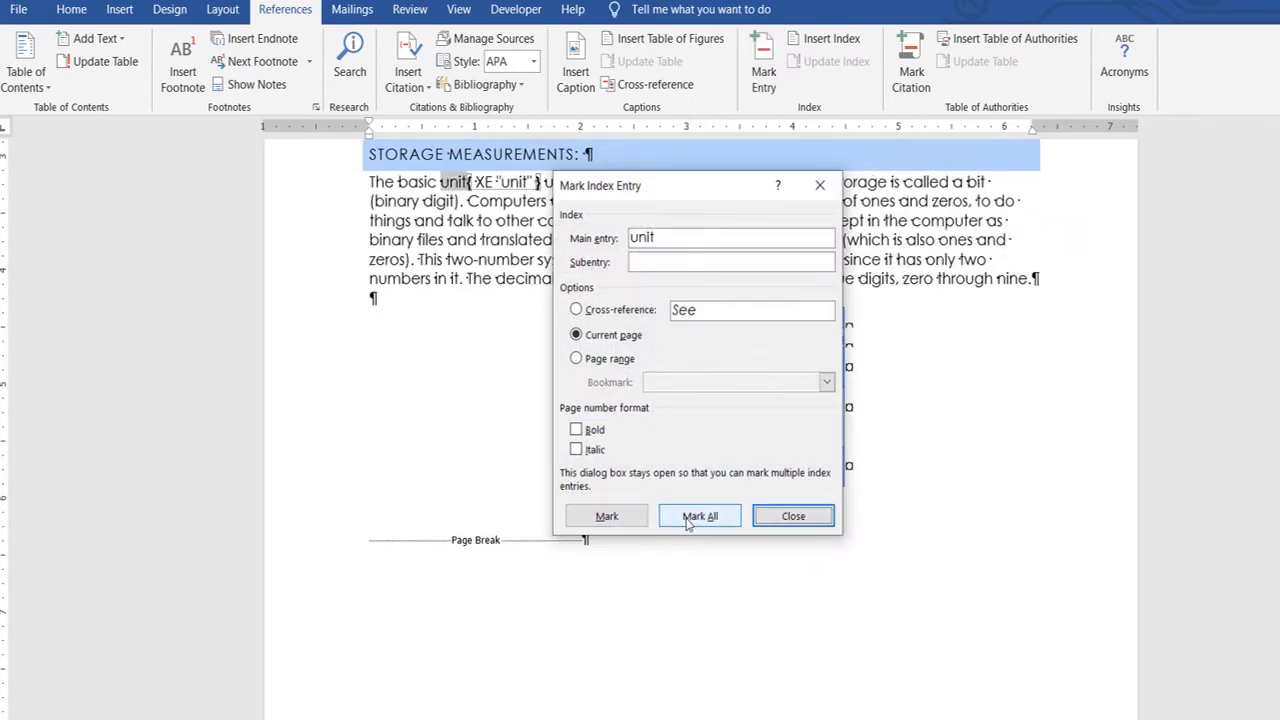
left_click(790, 517)
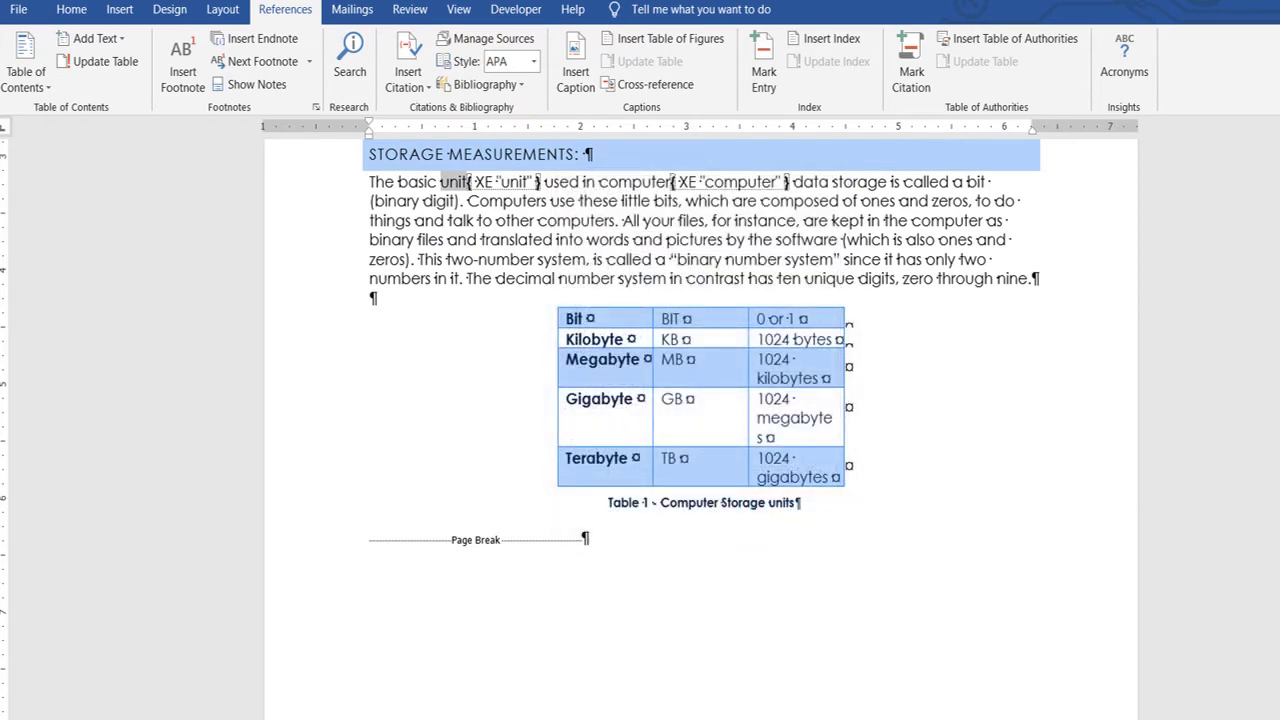
scroll(700, 400, "down", 10)
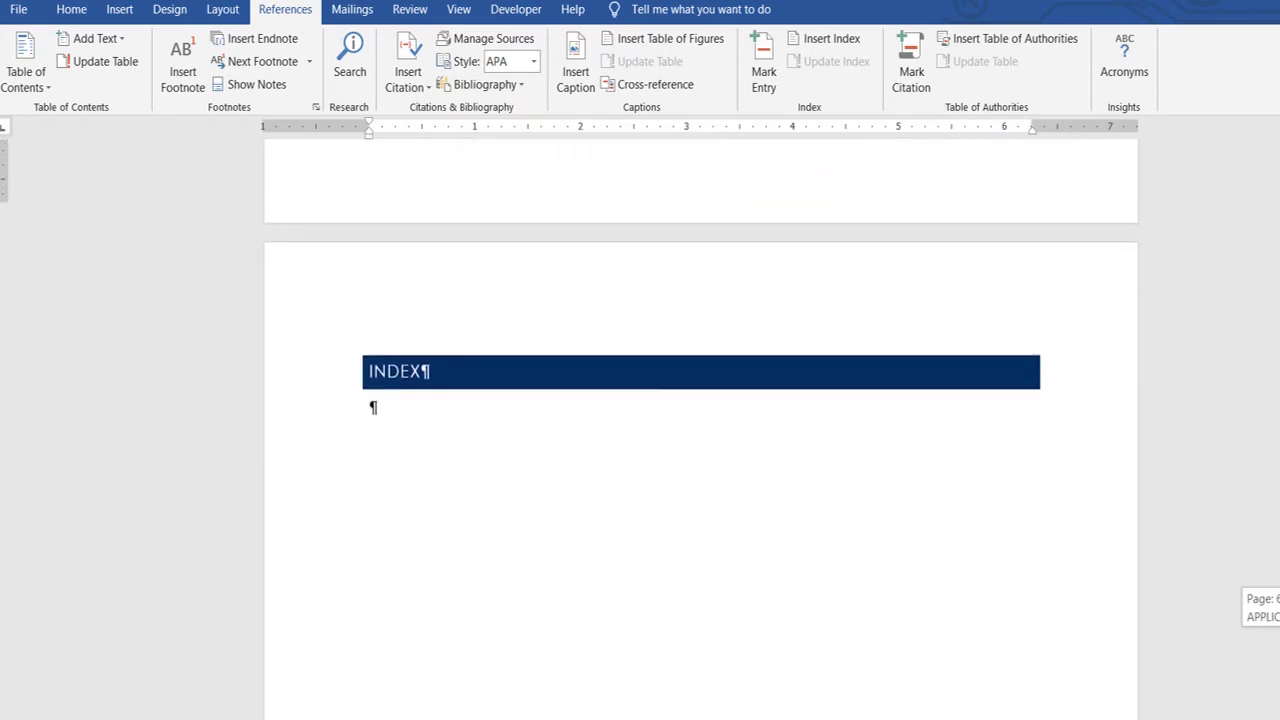
Step: Turn off Show/Hide ¶ and place the cursor on the empty line below the INDEX heading
left_click(71, 9)
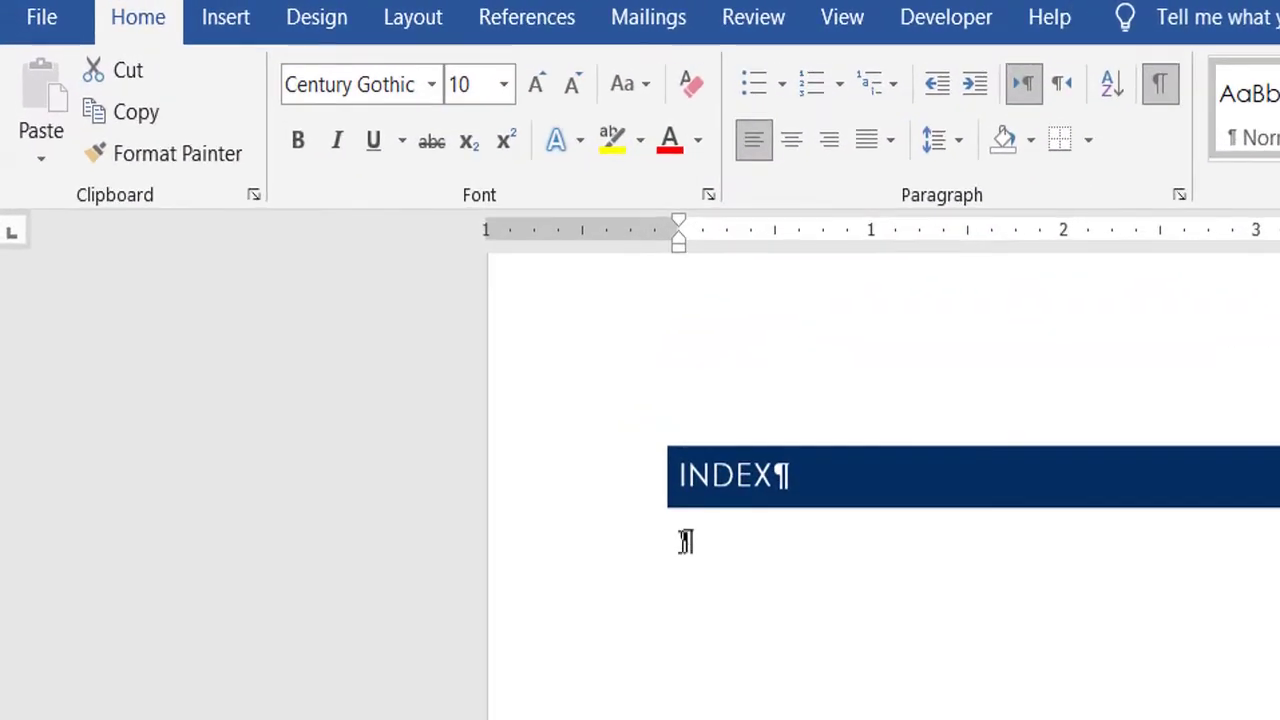
left_click(1162, 86)
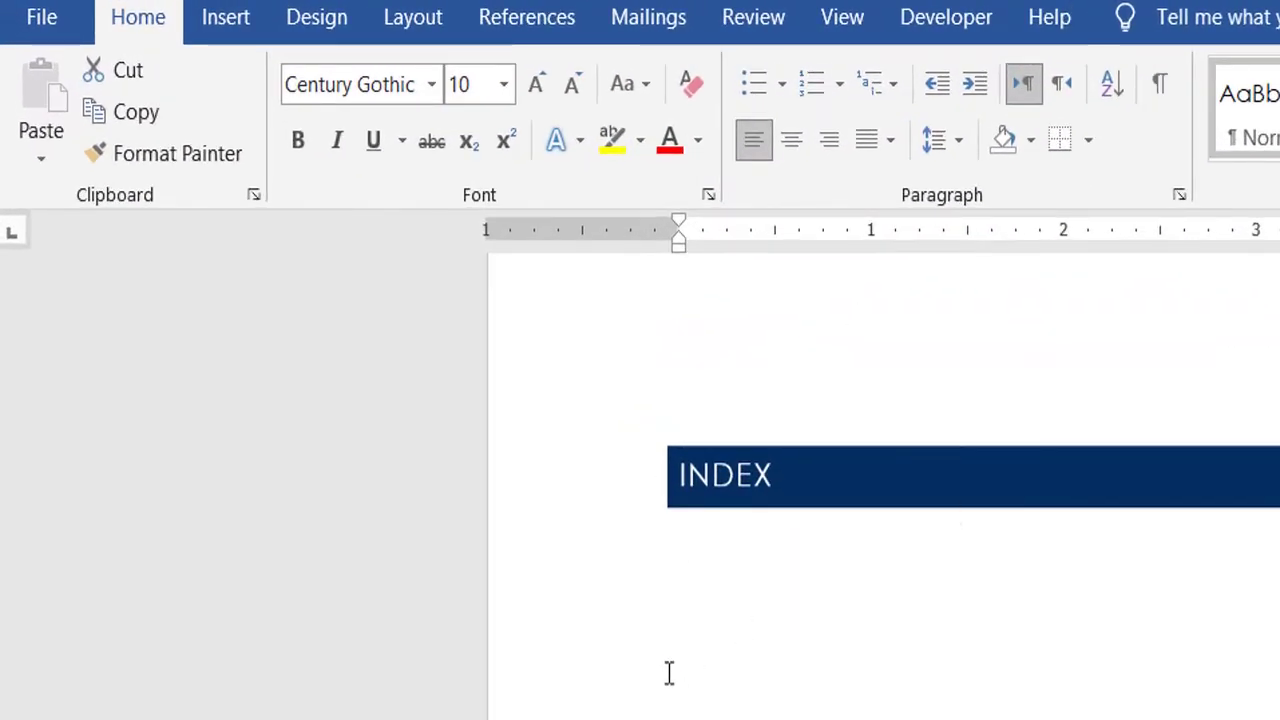
left_click(680, 542)
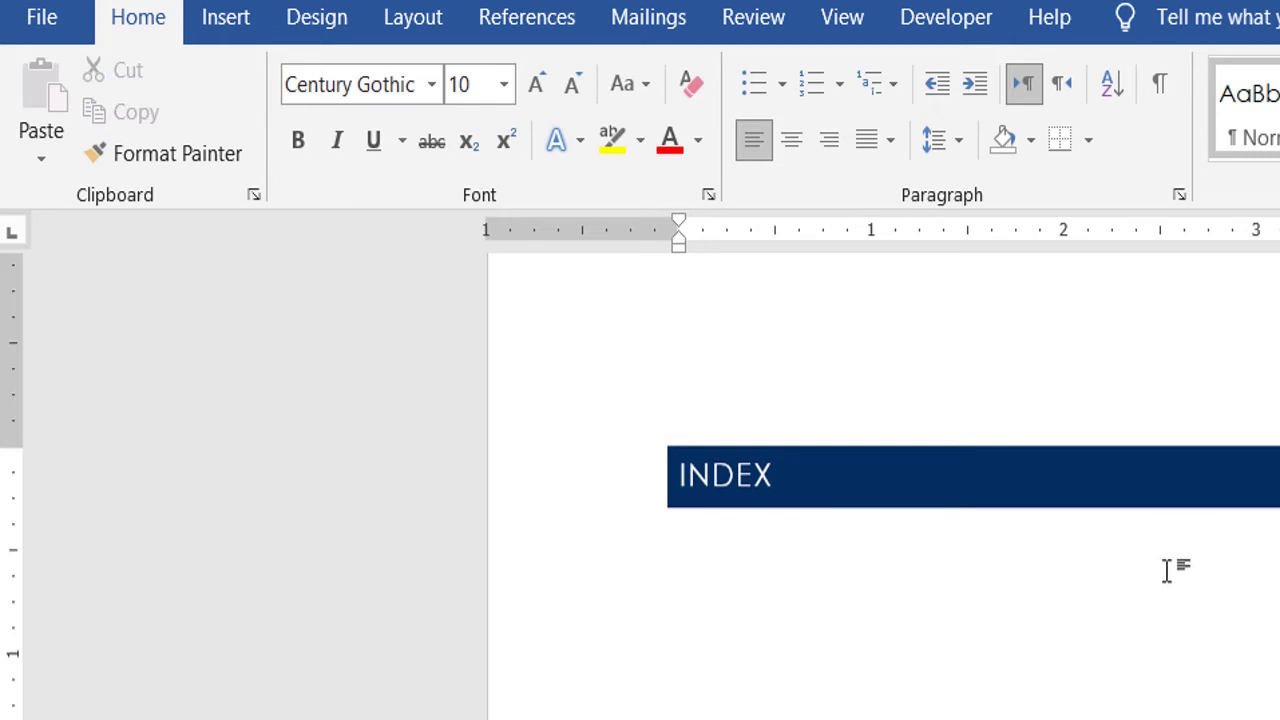
left_click(529, 30)
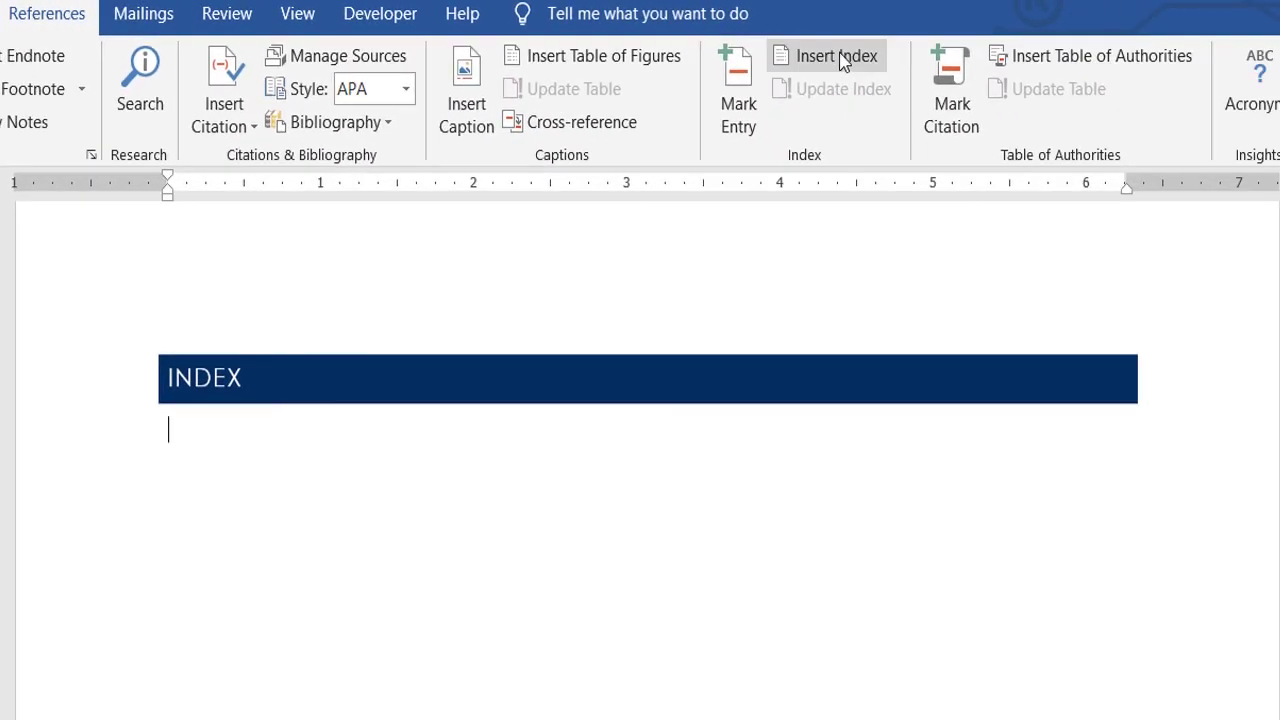
Step: In the Index dialog, preview Classic, Fancy, Modern and Bulleted formats, then choose Formal
left_click(838, 56)
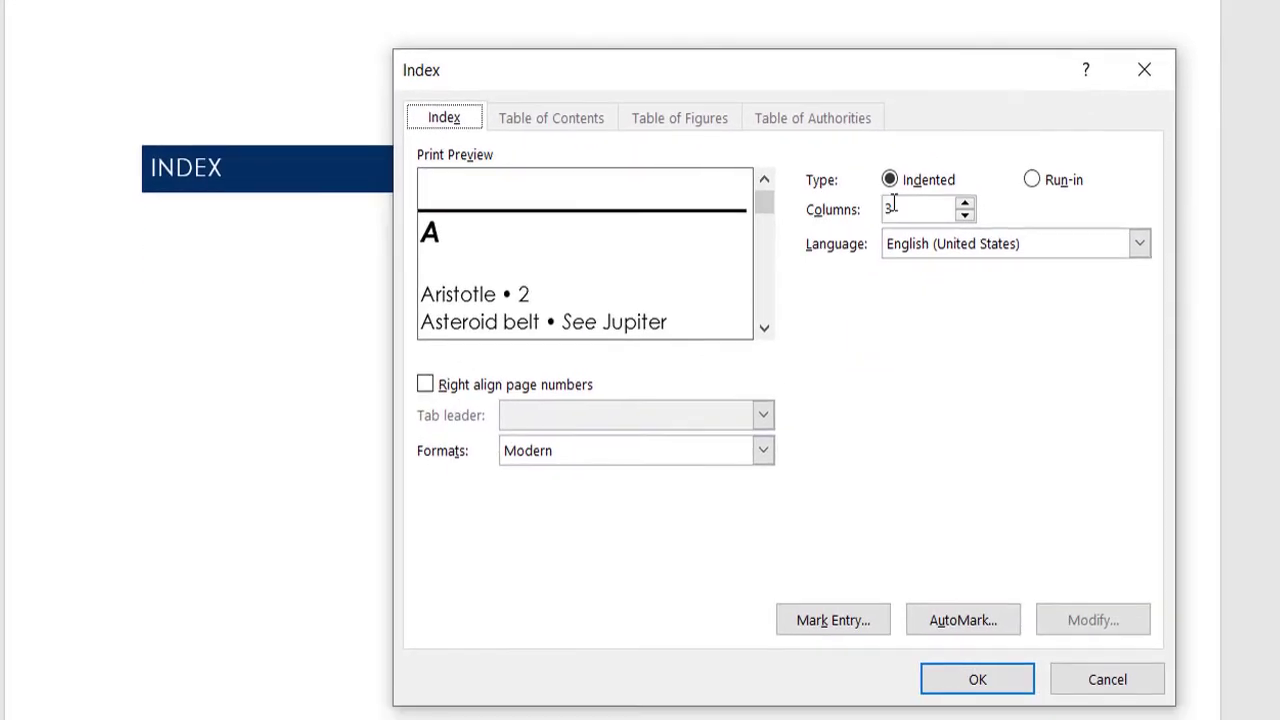
left_click(540, 450)
left_click(560, 494)
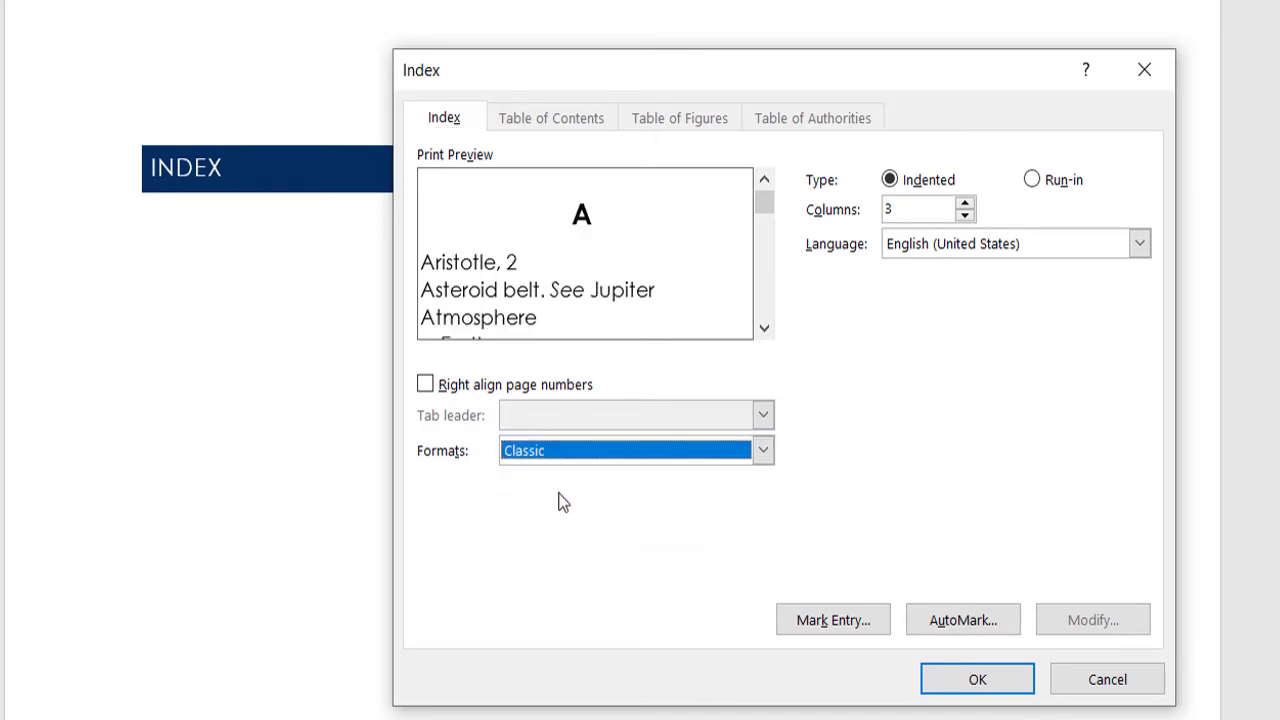
left_click(568, 453)
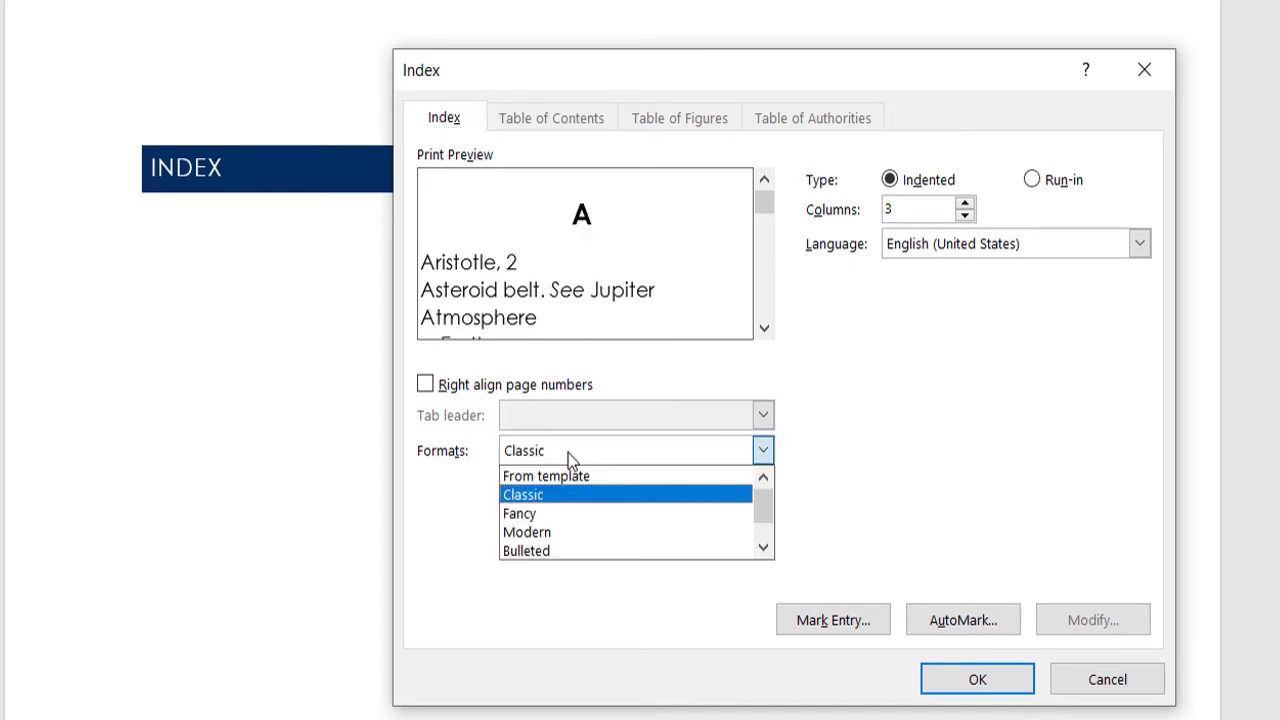
left_click(568, 517)
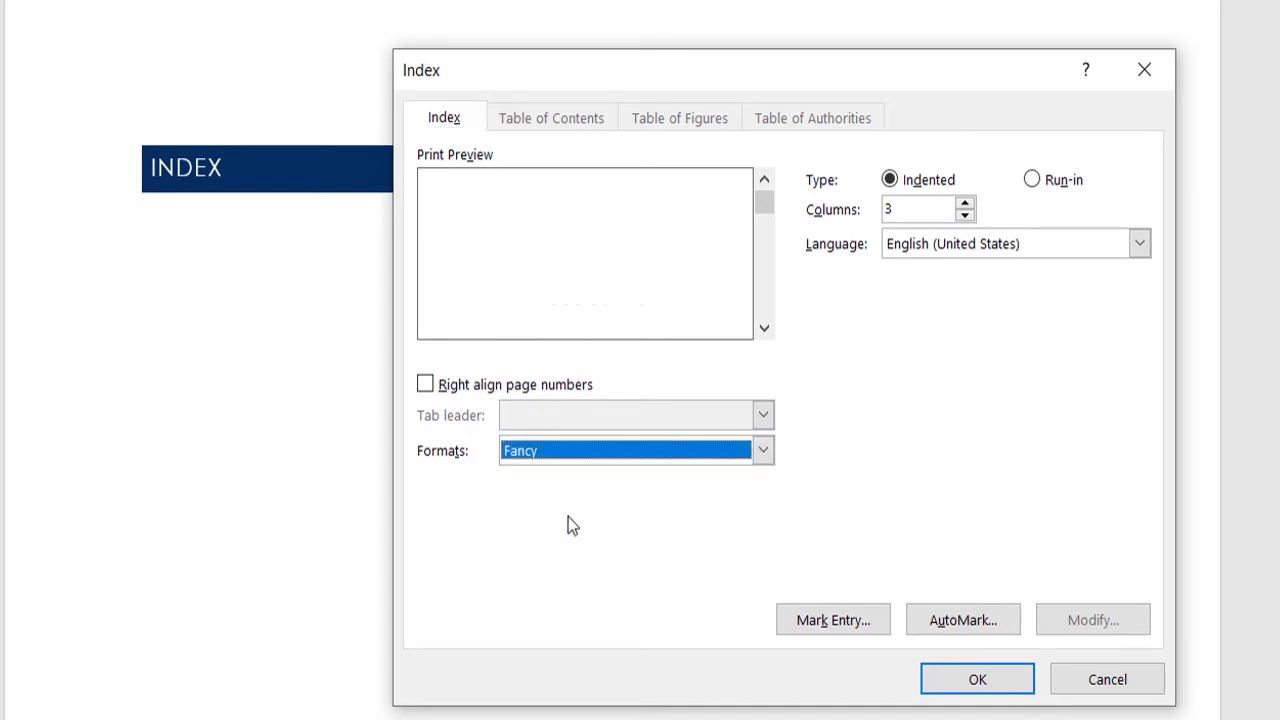
left_click(580, 458)
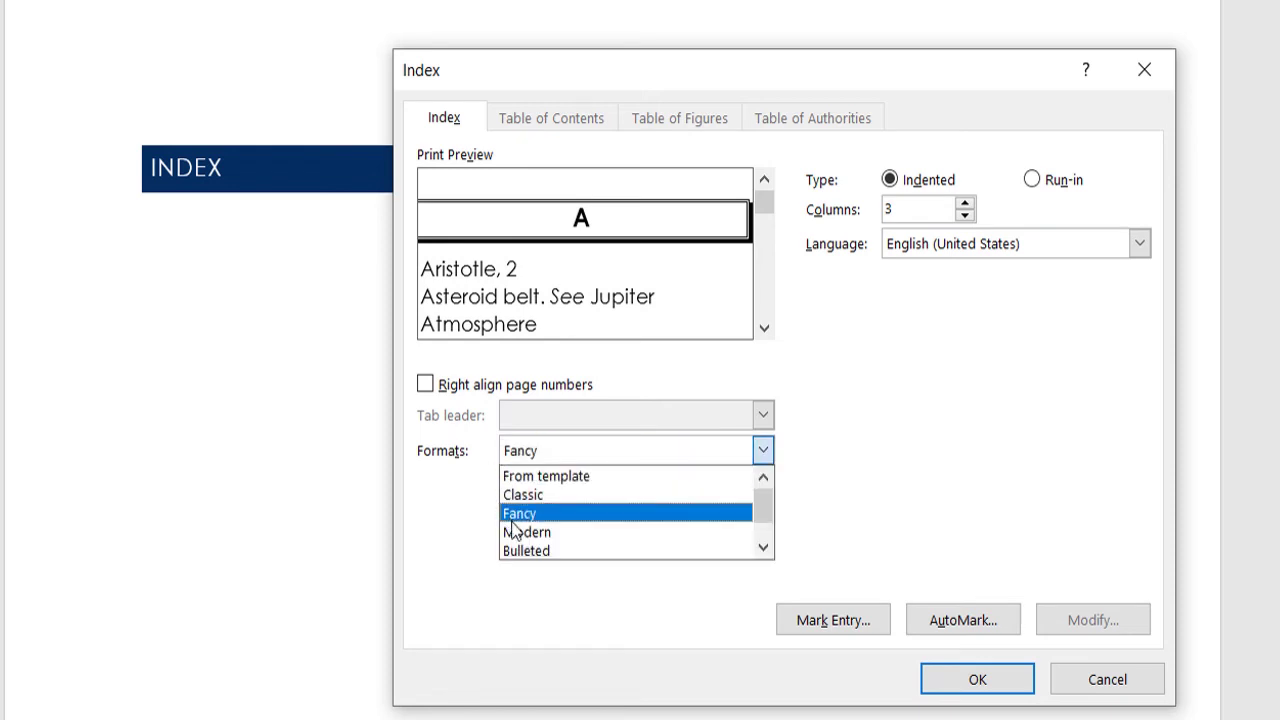
left_click(575, 532)
left_click(616, 448)
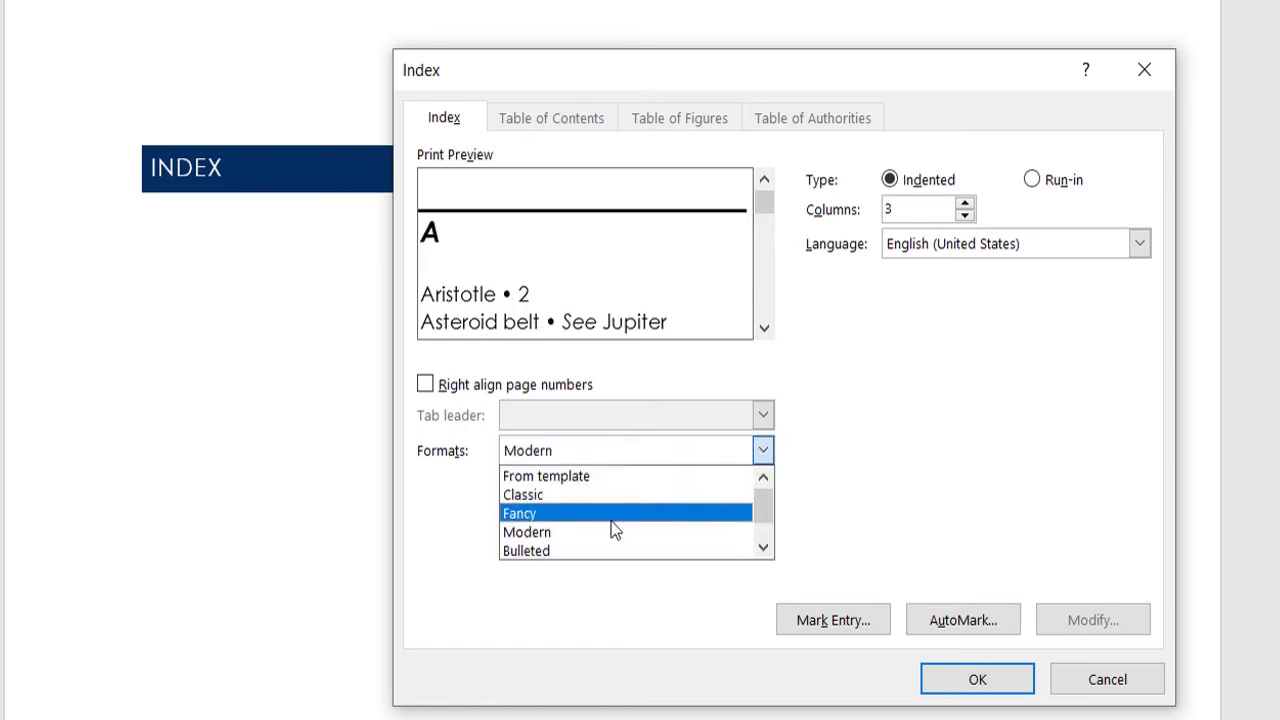
left_click(612, 551)
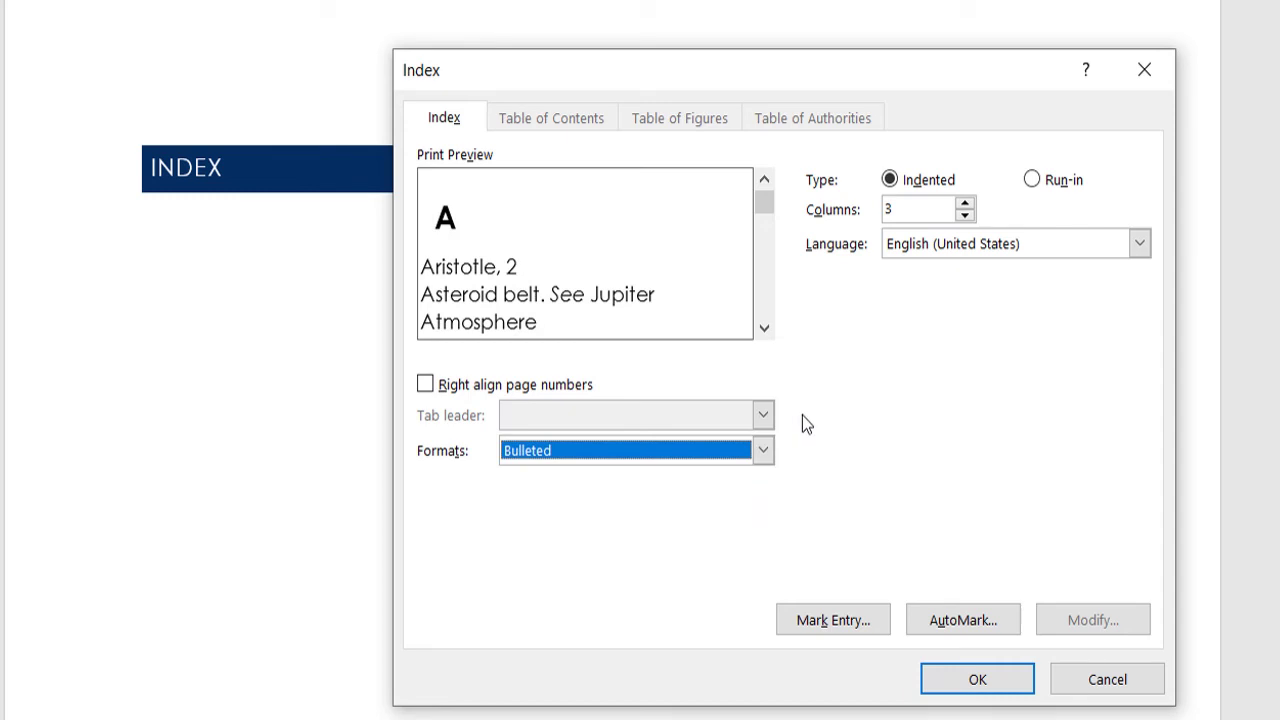
left_click(766, 452)
left_click(614, 497)
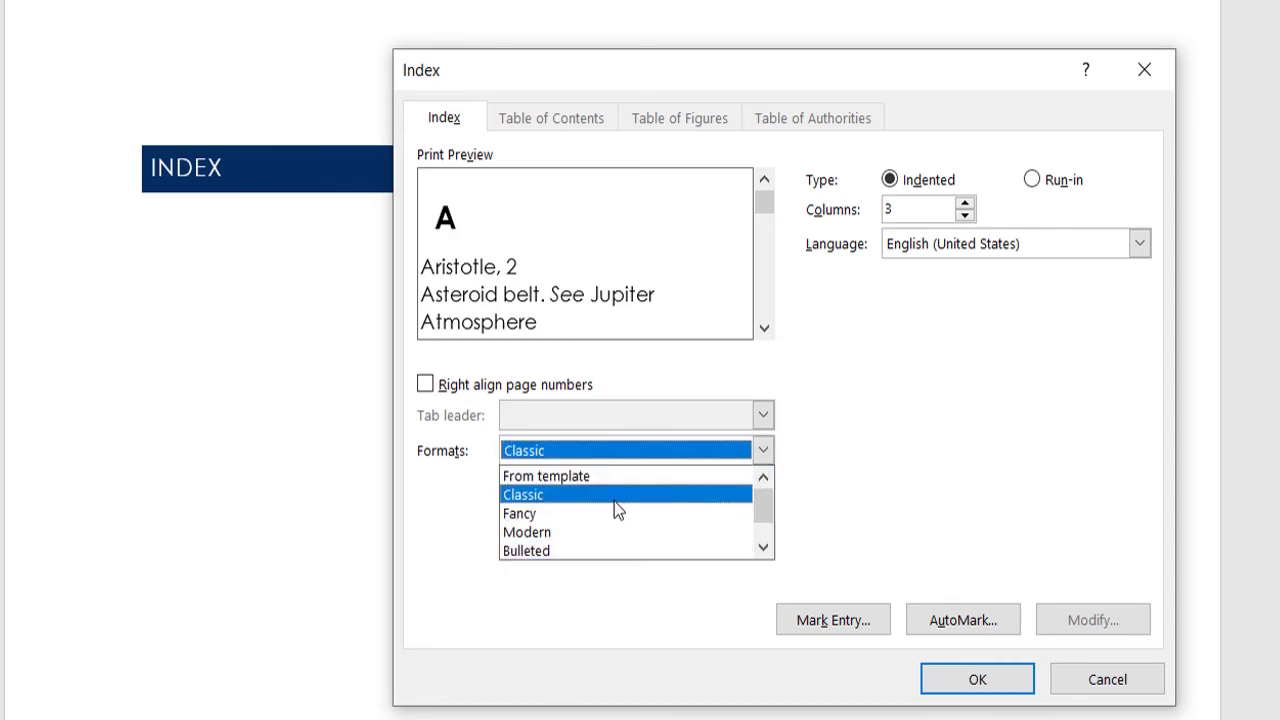
left_click(656, 450)
left_click(764, 547)
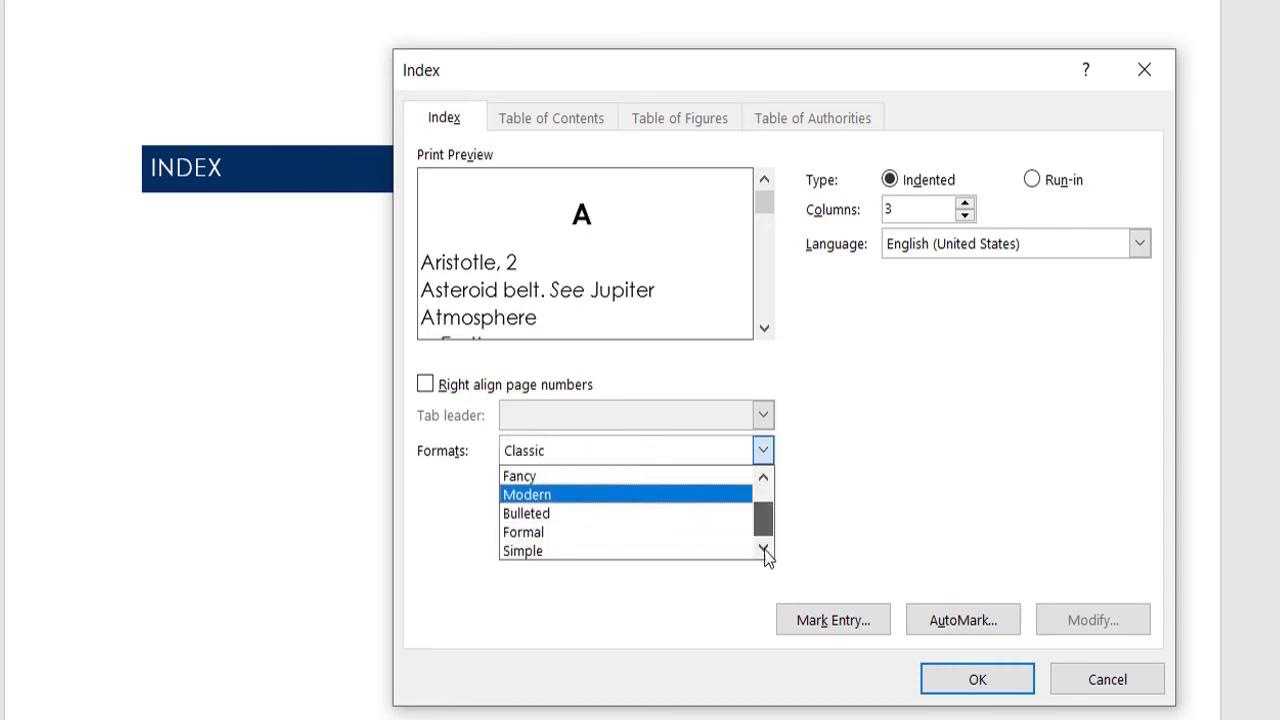
left_click(624, 531)
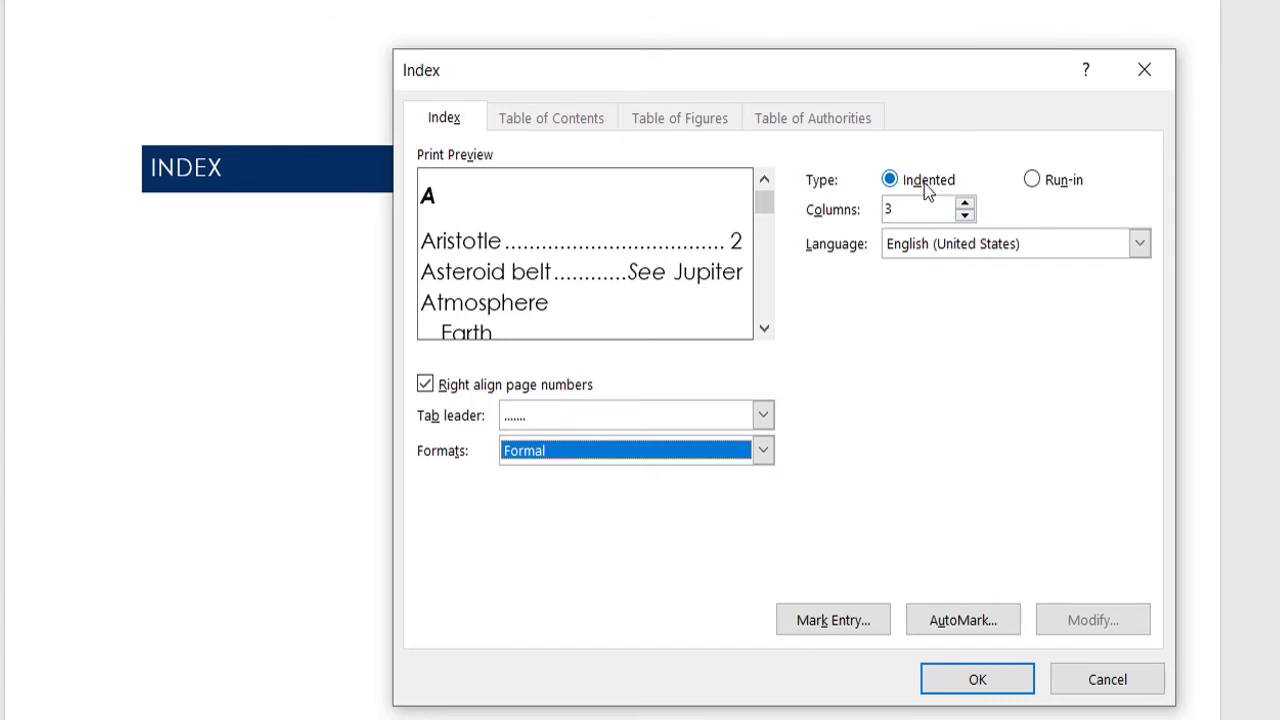
Step: Keep the index Indented with 3 columns, opening and cancelling Mark Entry without marking anything
left_click(1031, 180)
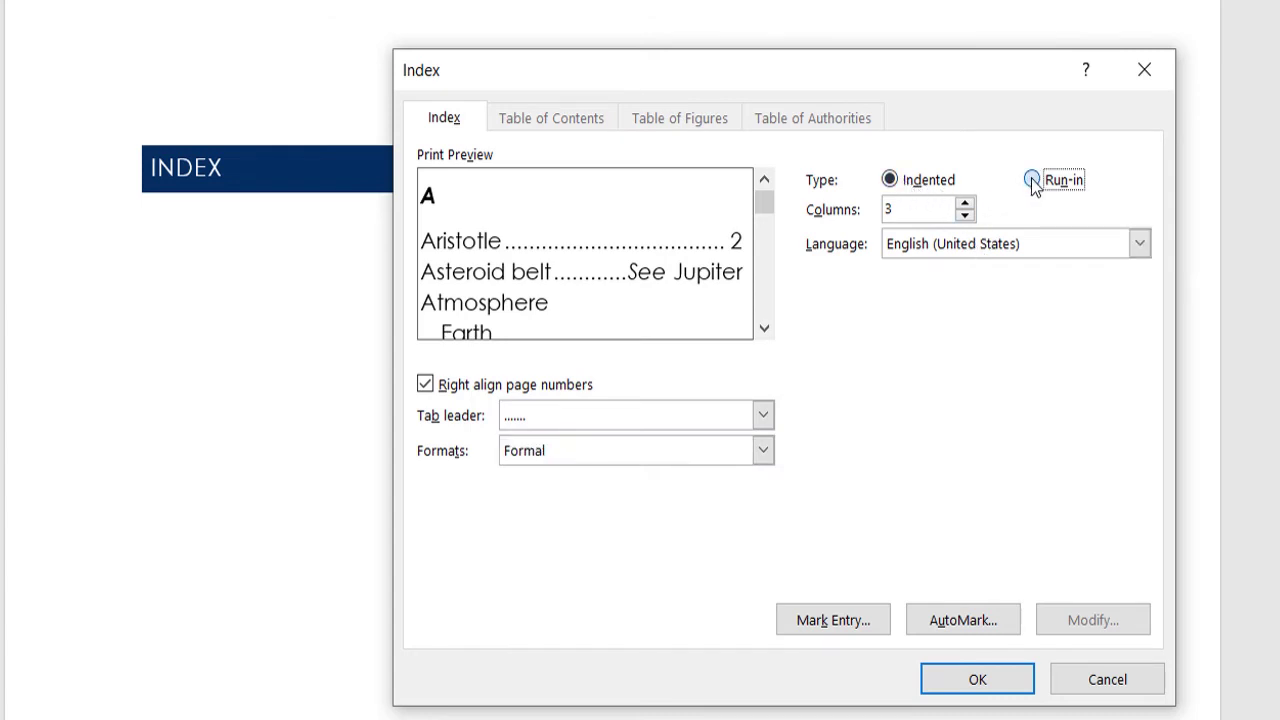
left_click(890, 180)
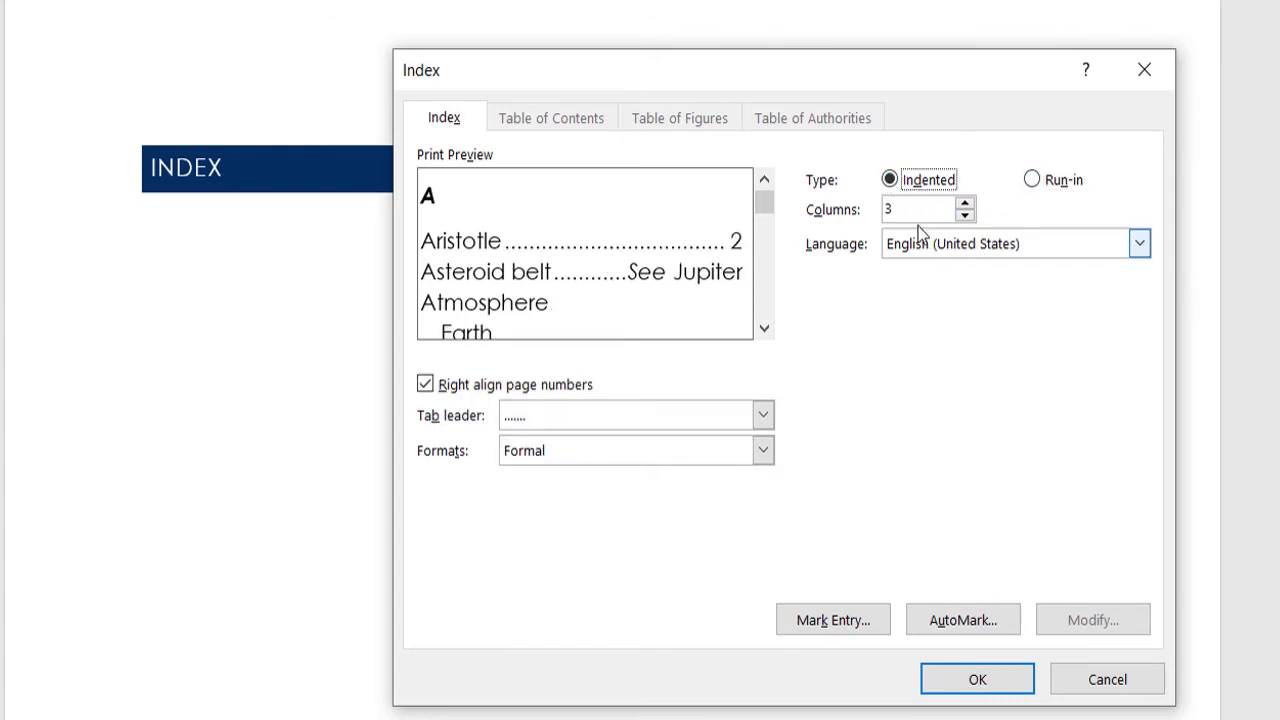
left_click(899, 205)
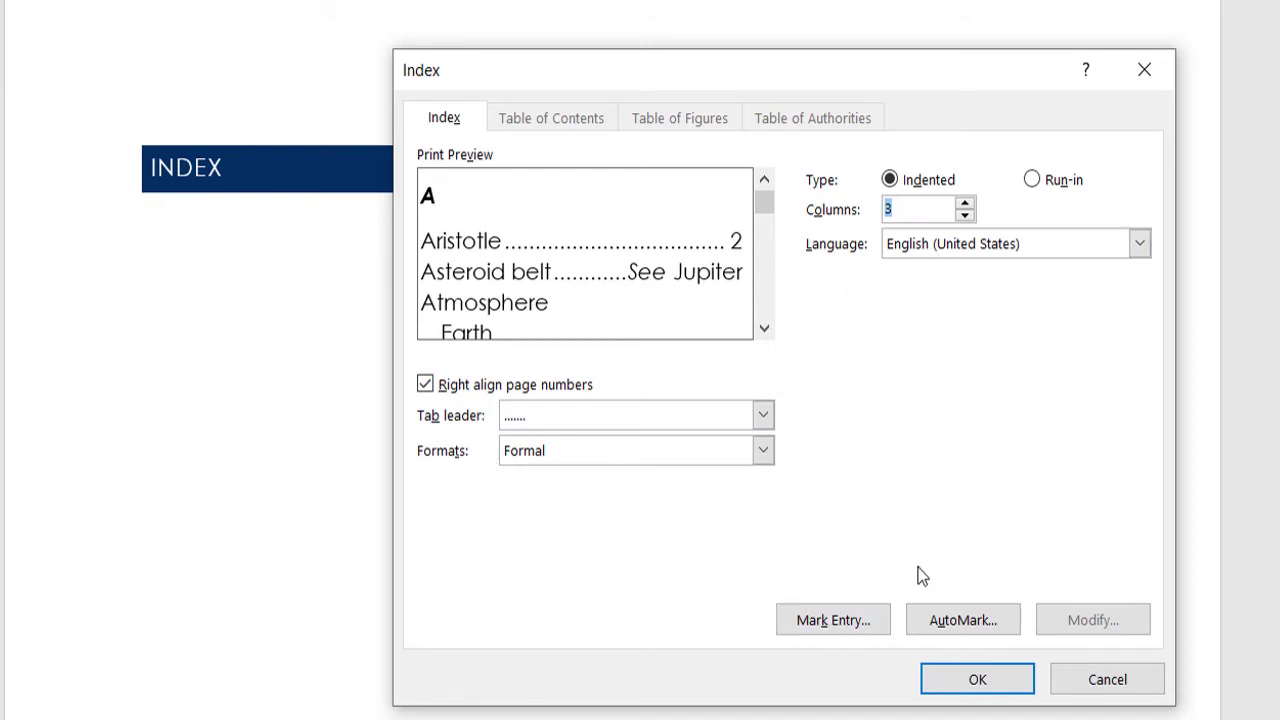
left_click(855, 622)
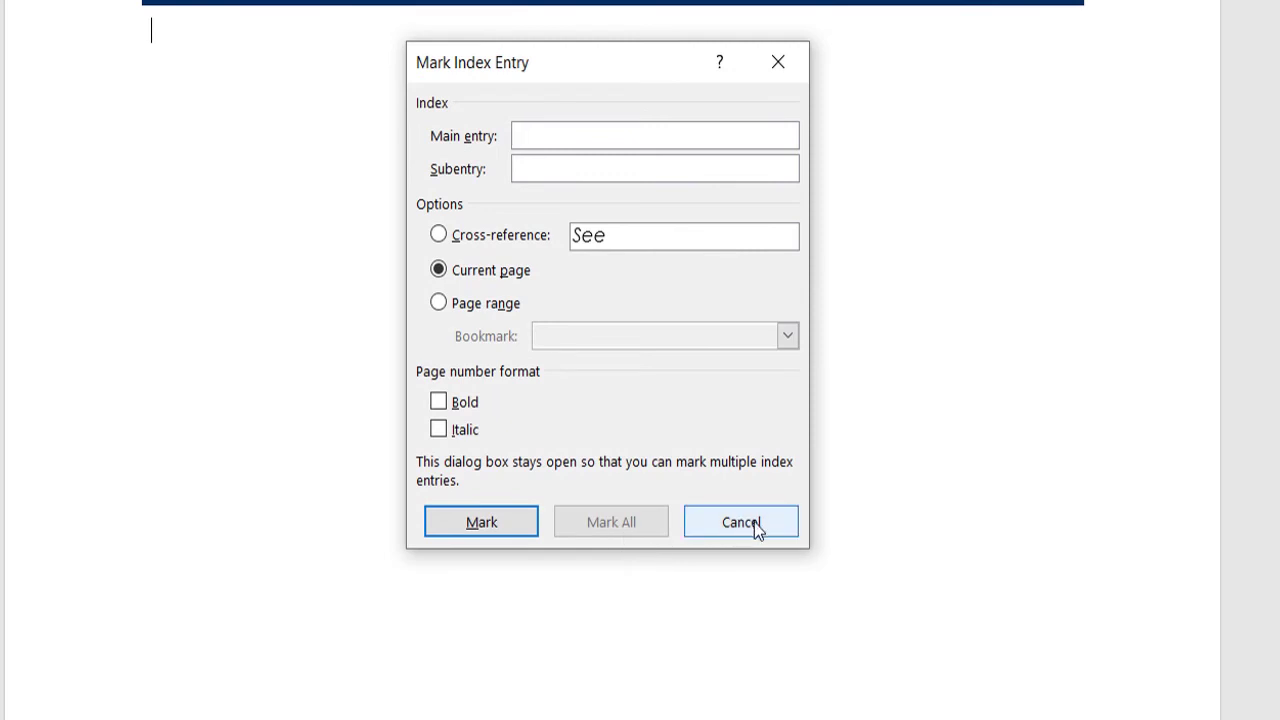
left_click(757, 527)
left_click(850, 20)
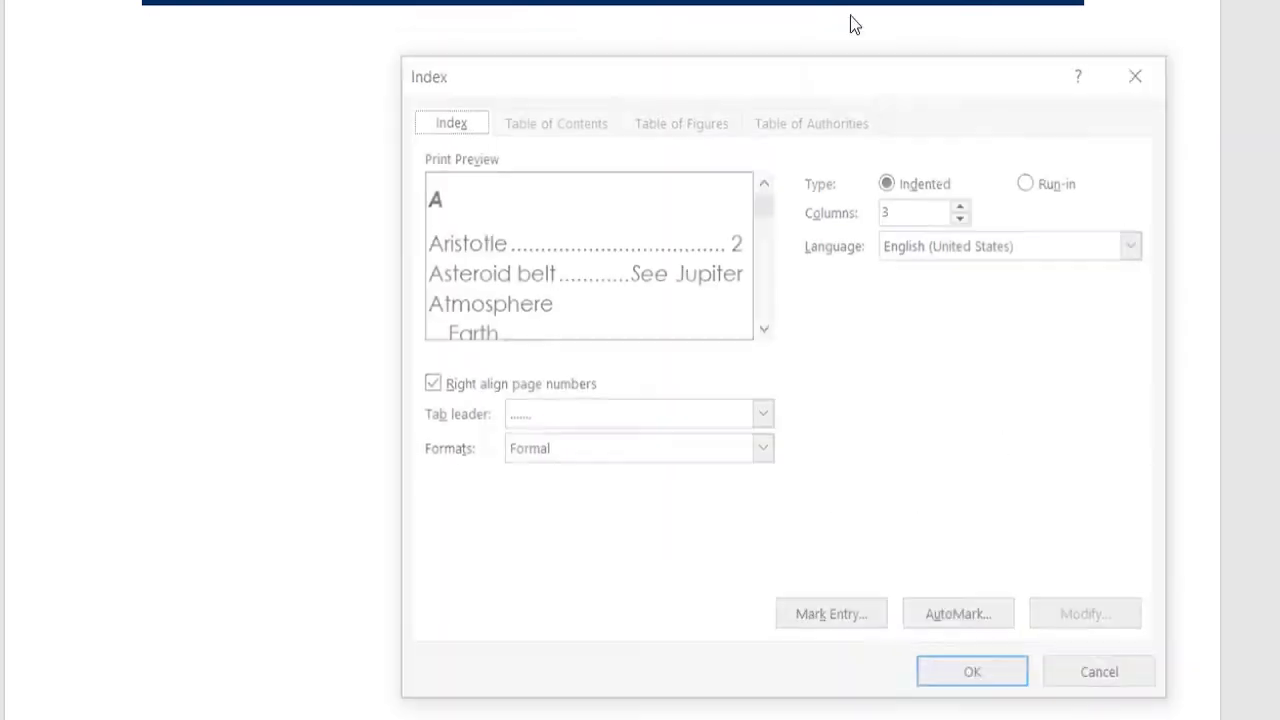
Step: Insert the three-column Formal index and inspect its entries from Application through the U heading
left_click(971, 690)
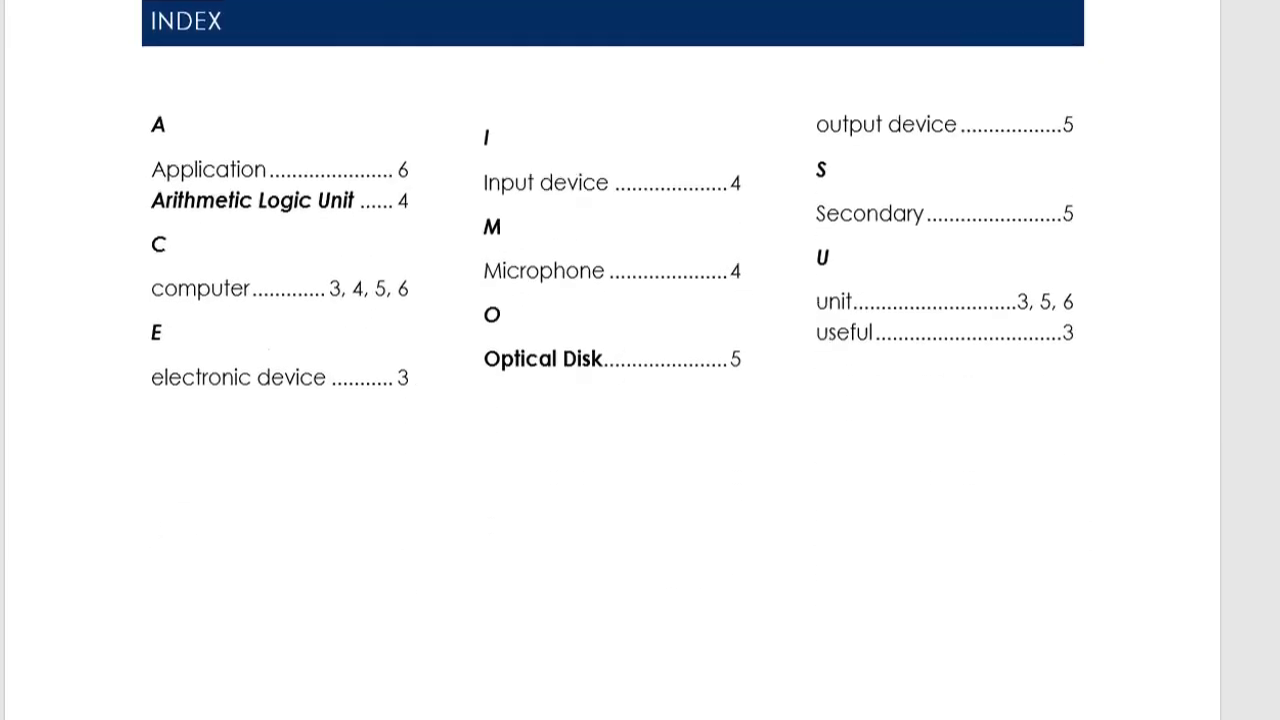
mouse_move(152, 58)
left_mouse_down()
mouse_move(254, 113)
mouse_move(431, 106)
left_mouse_up()
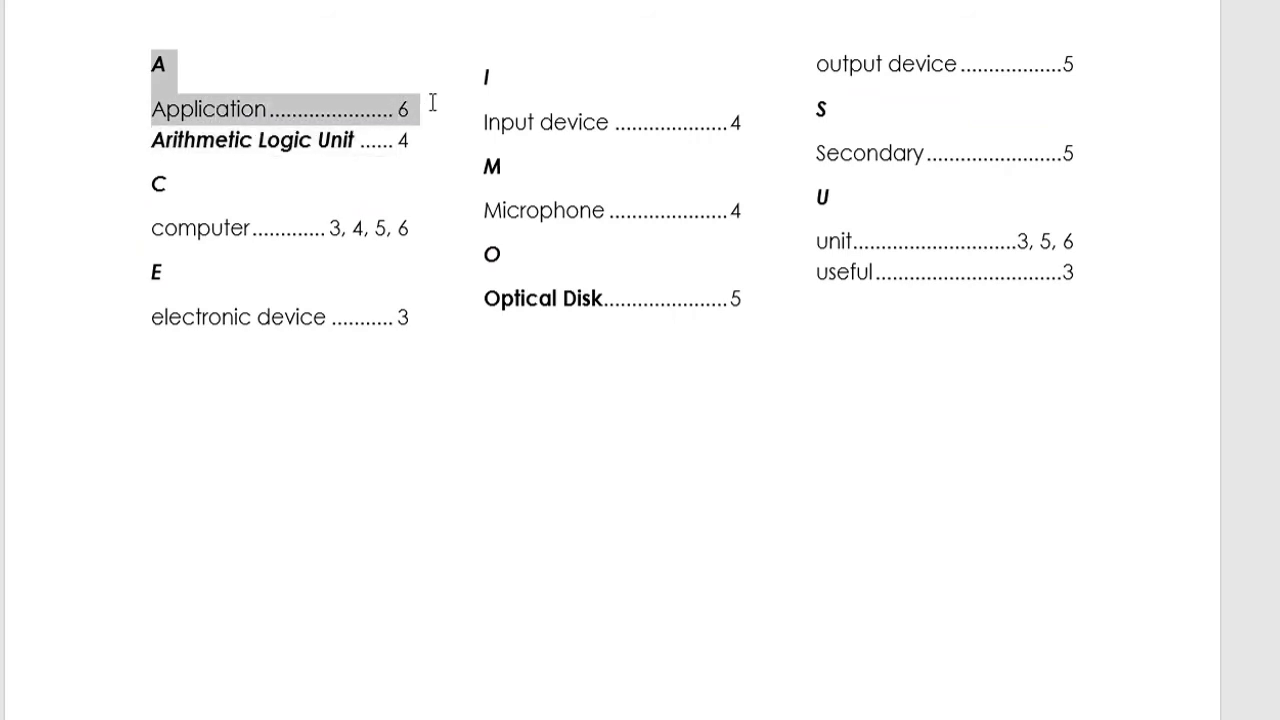
left_click(278, 112)
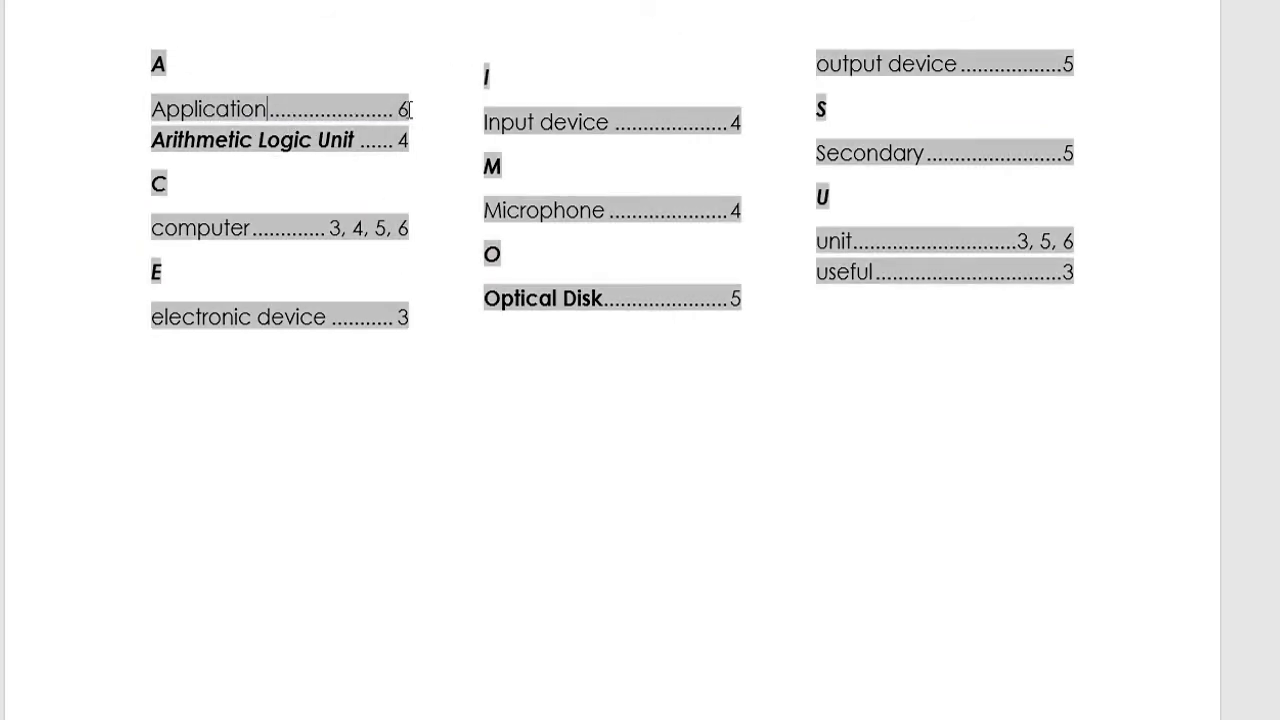
left_click(395, 263)
left_click_drag(328, 230, 423, 245)
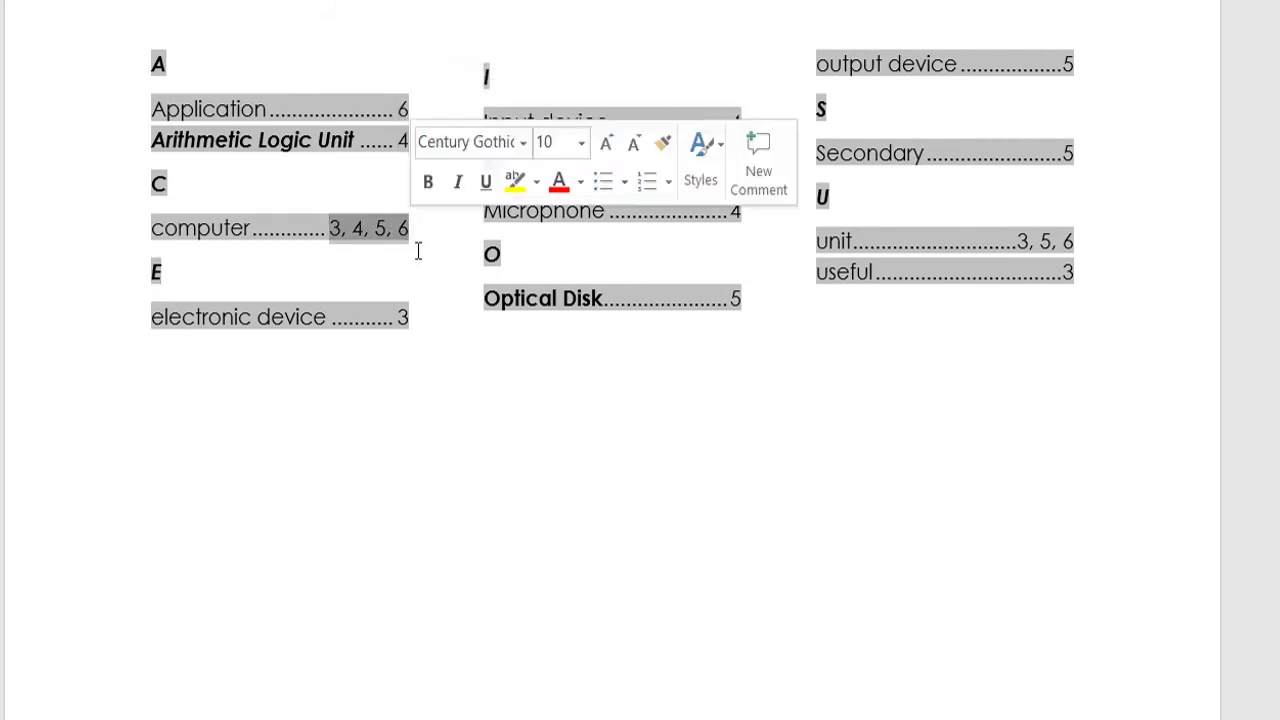
left_click(428, 362)
left_click_drag(392, 318, 412, 320)
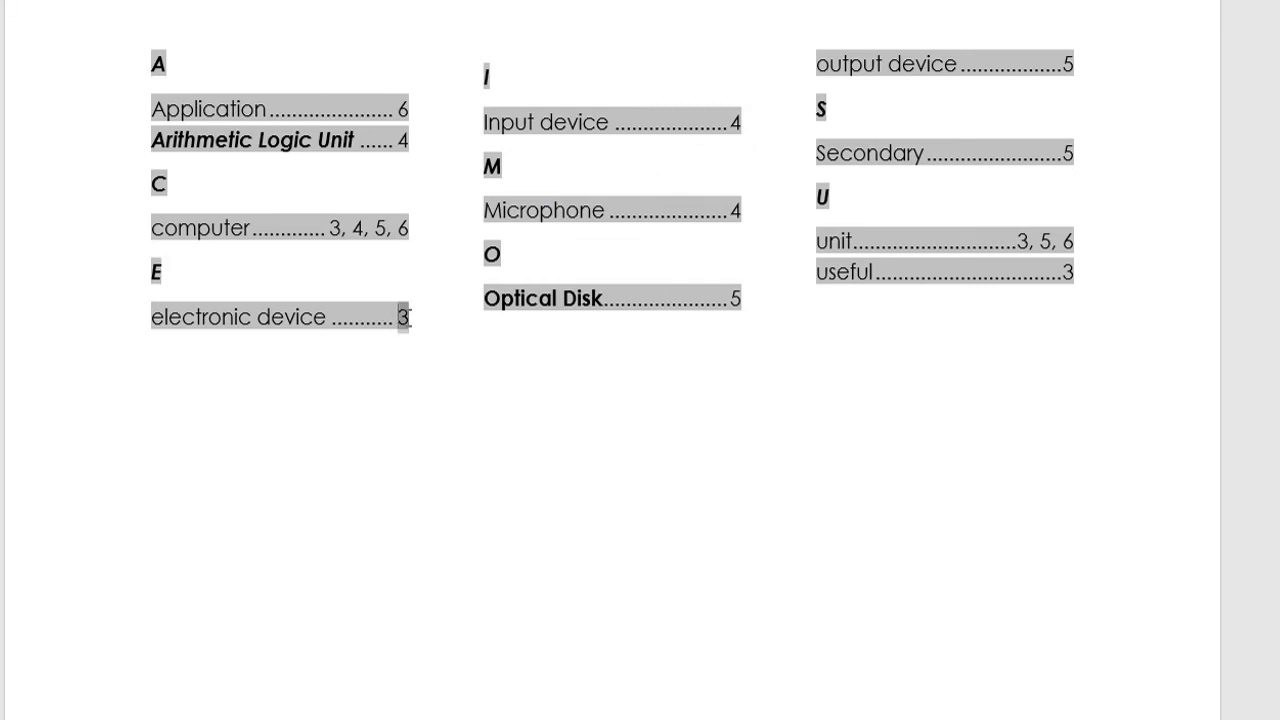
left_click(437, 357)
key("Left")
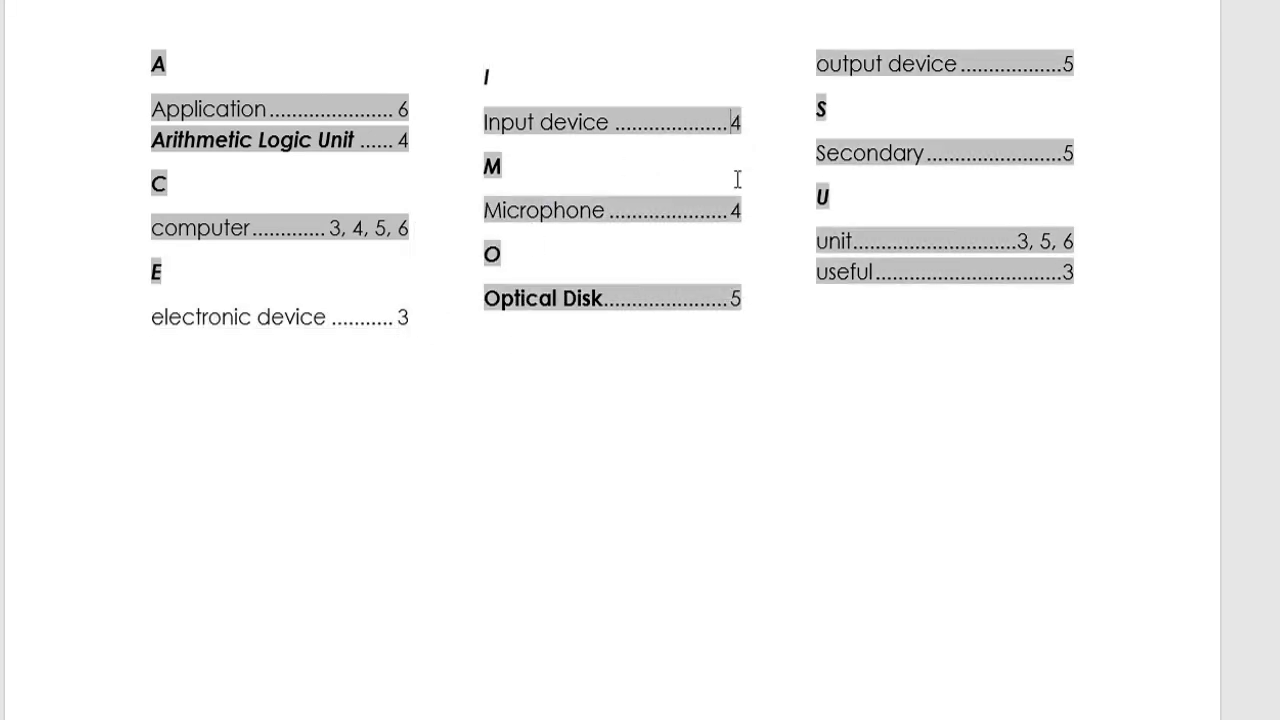
left_click(1053, 207)
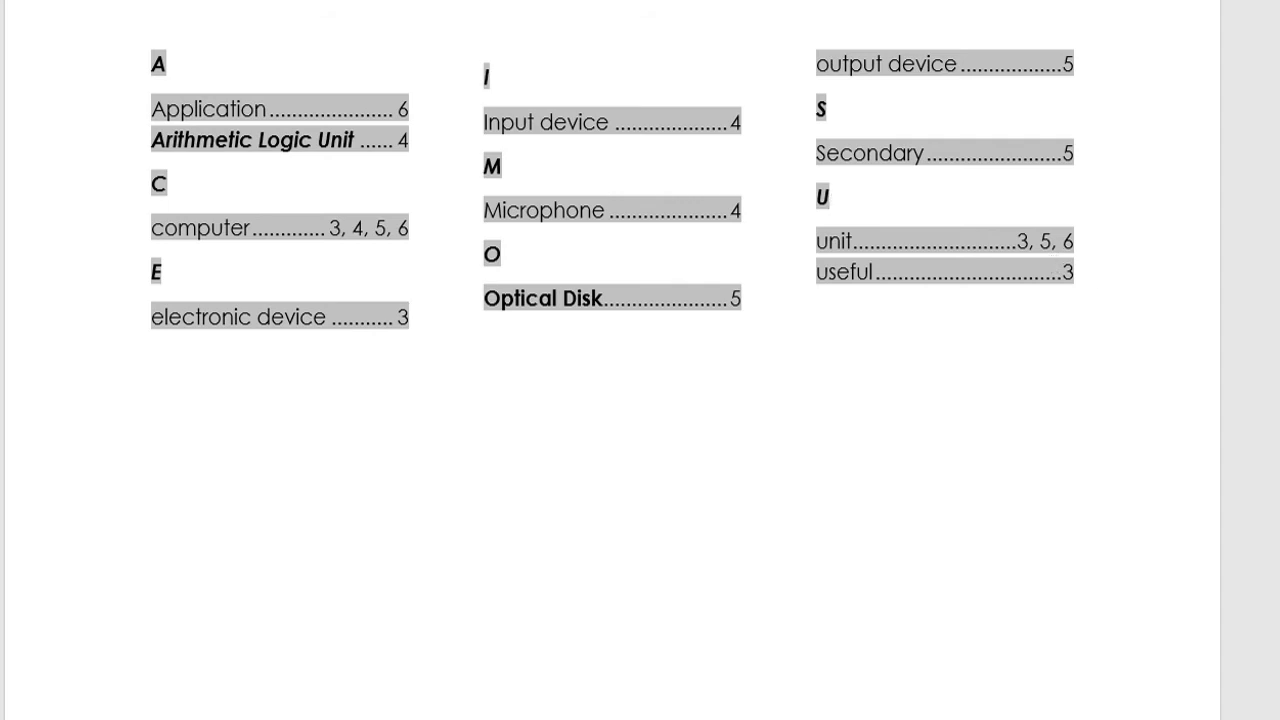
scroll(640, 360, "up", 3)
scroll(640, 360, "up", 2)
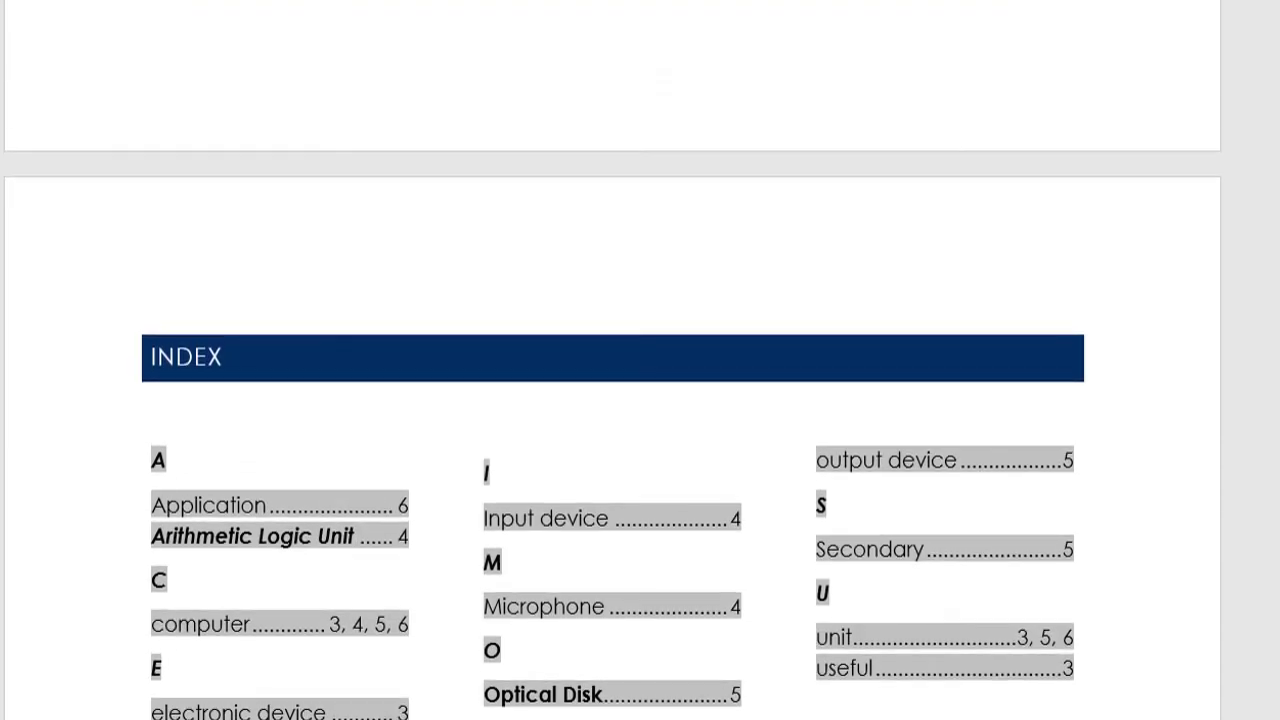
scroll(971, 586, "down", 2)
scroll(971, 586, "down", 2)
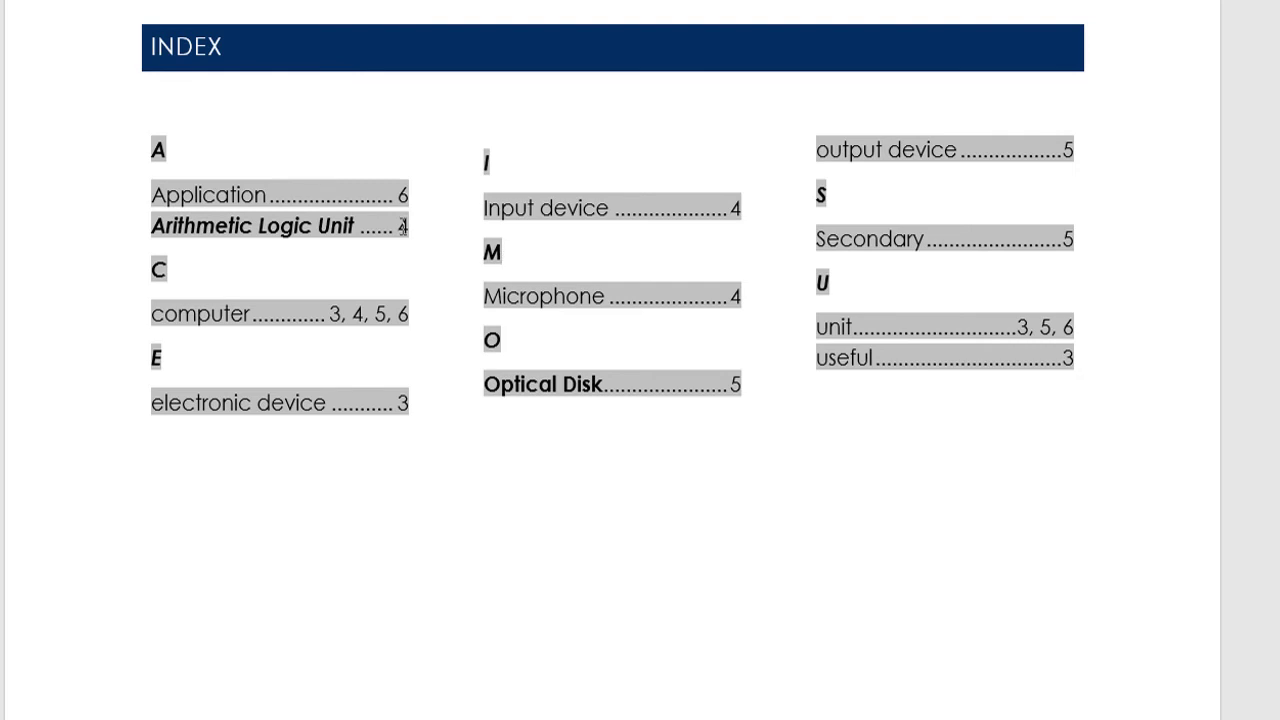
double_click(402, 227)
scroll(613, 360, "up", 15)
scroll(613, 360, "up", 10)
scroll(613, 360, "up", 10)
scroll(613, 360, "up", 3)
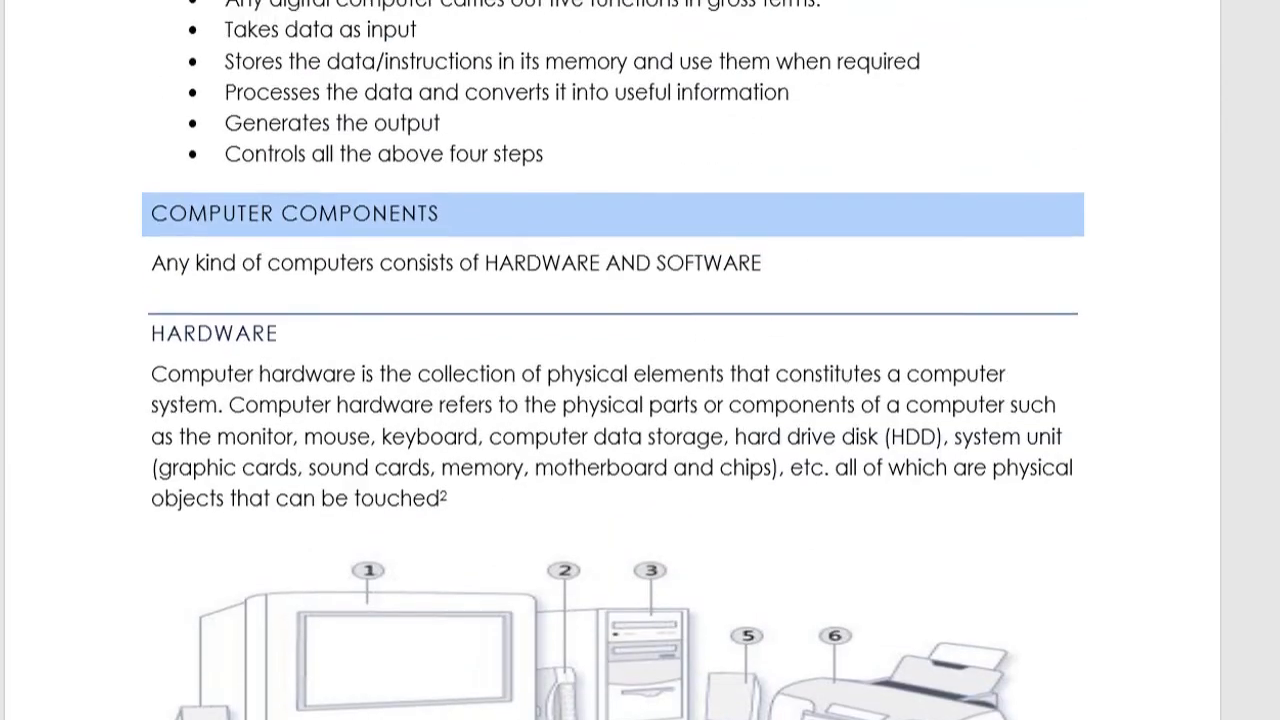
scroll(613, 360, "down", 1)
scroll(640, 360, "down", 2)
scroll(640, 360, "down", 10)
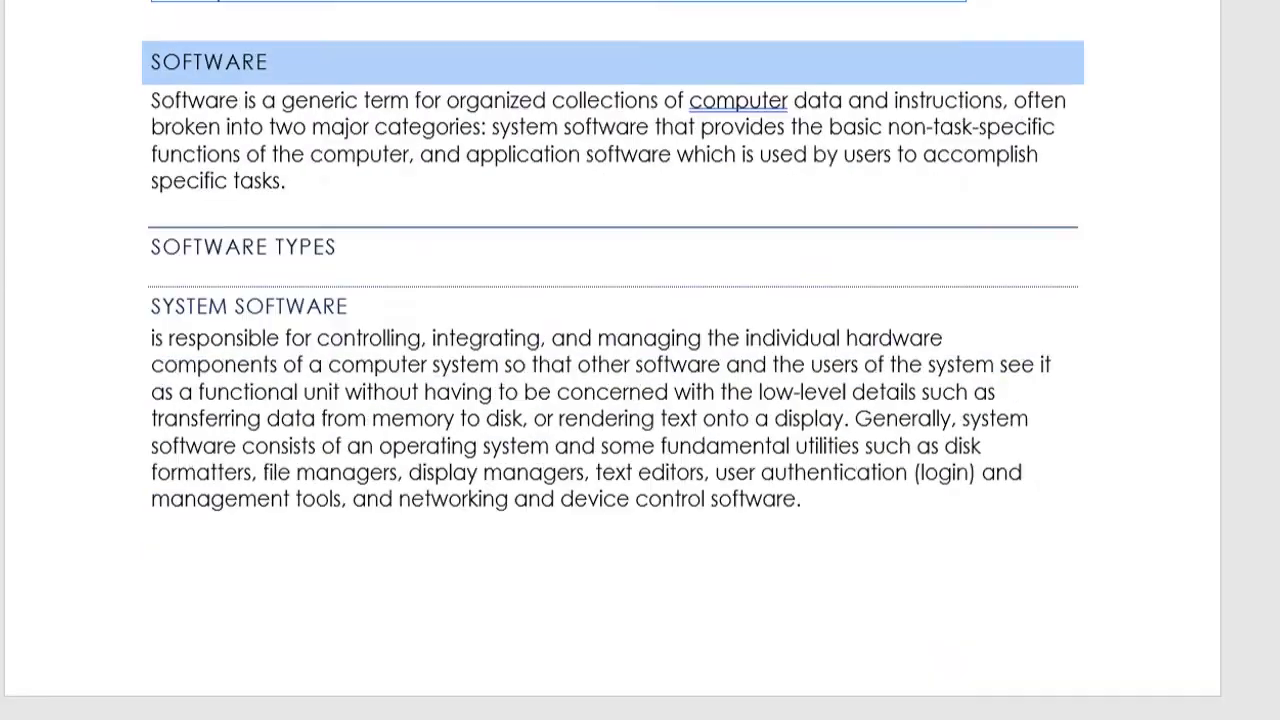
scroll(640, 360, "down", 10)
scroll(640, 360, "down", 15)
scroll(640, 360, "down", 5)
scroll(640, 360, "up", 3)
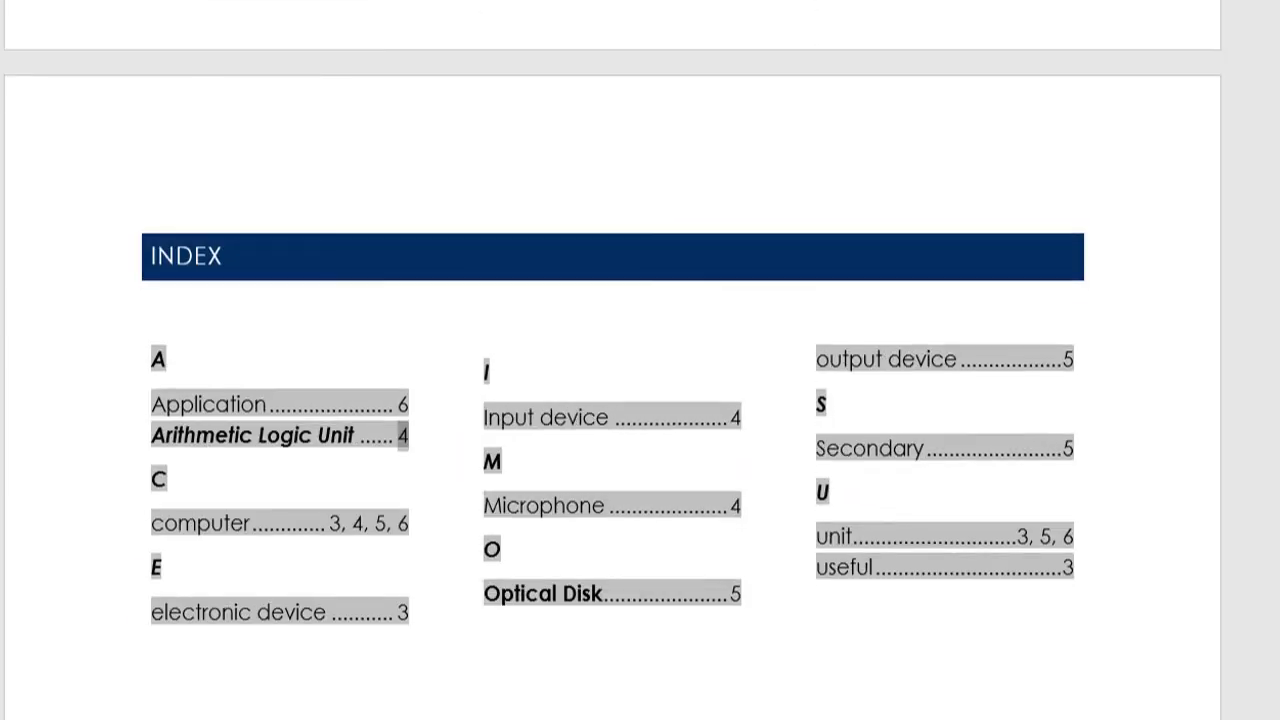
scroll(640, 360, "down", 1)
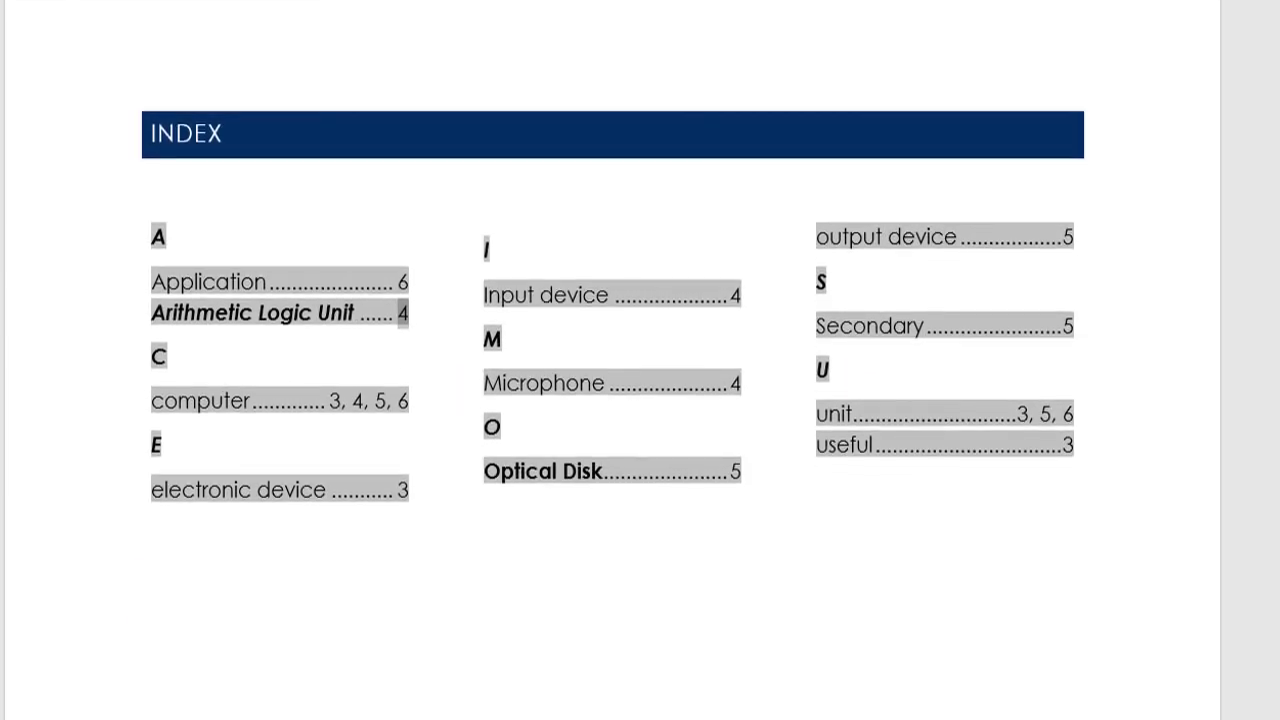